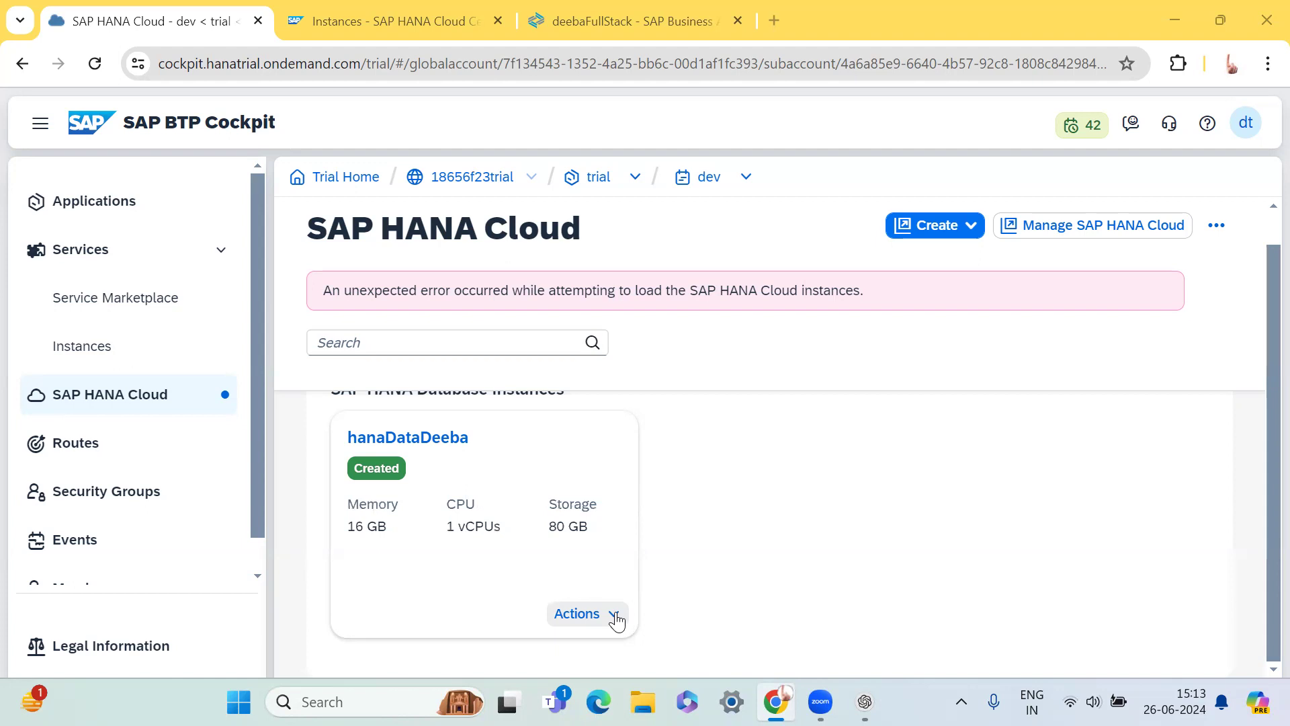
- Open the hanaDataDeeba instance in SAP HANA Cockpit from its Actions menu
left_click(615, 617)
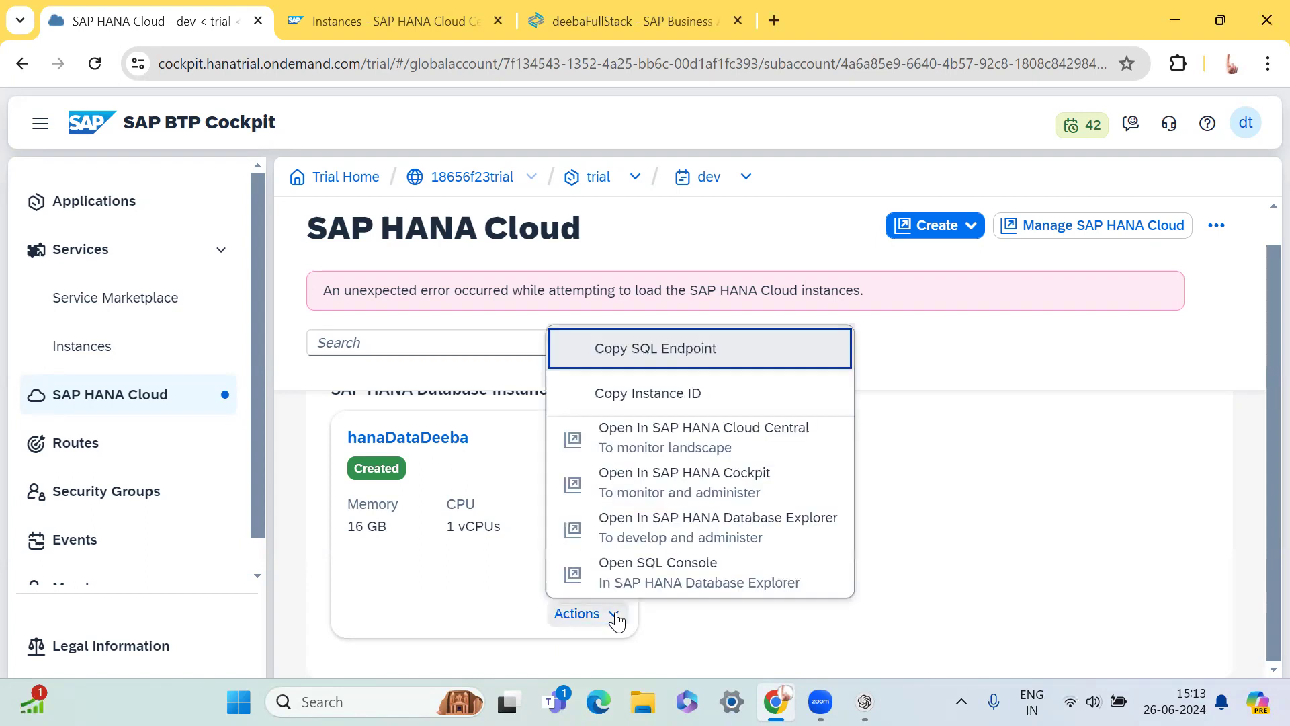
left_click(678, 483)
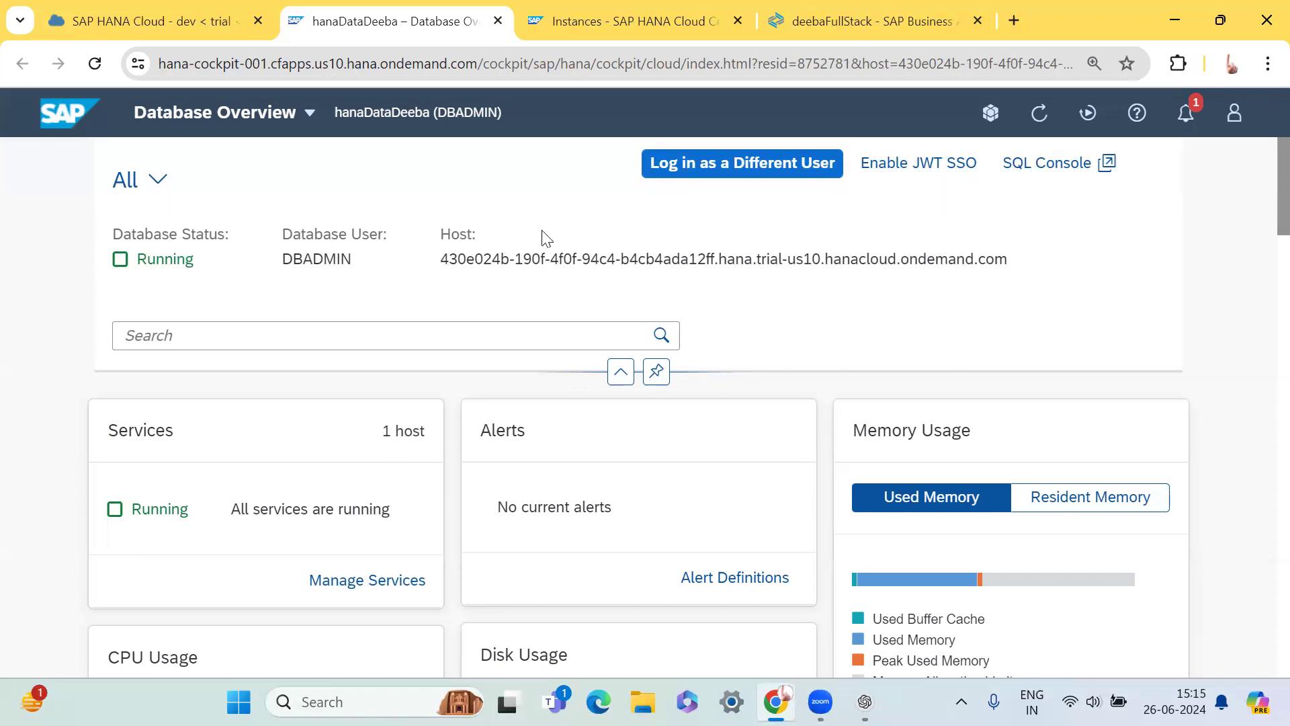
- Go back to the SAP HANA Cloud page in the first browser tab
left_click(193, 21)
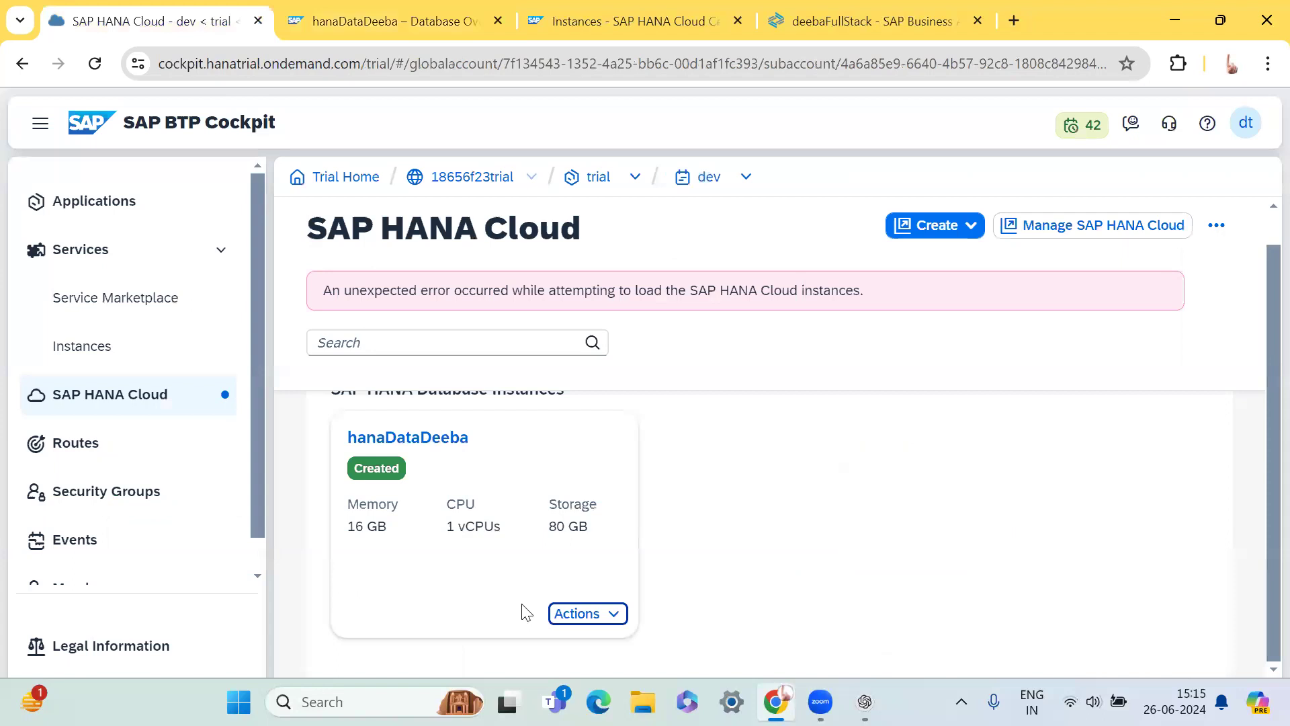
- Reopen hanaDataDeeba in SAP HANA Cockpit and close the older Database Overview tab
left_click(604, 617)
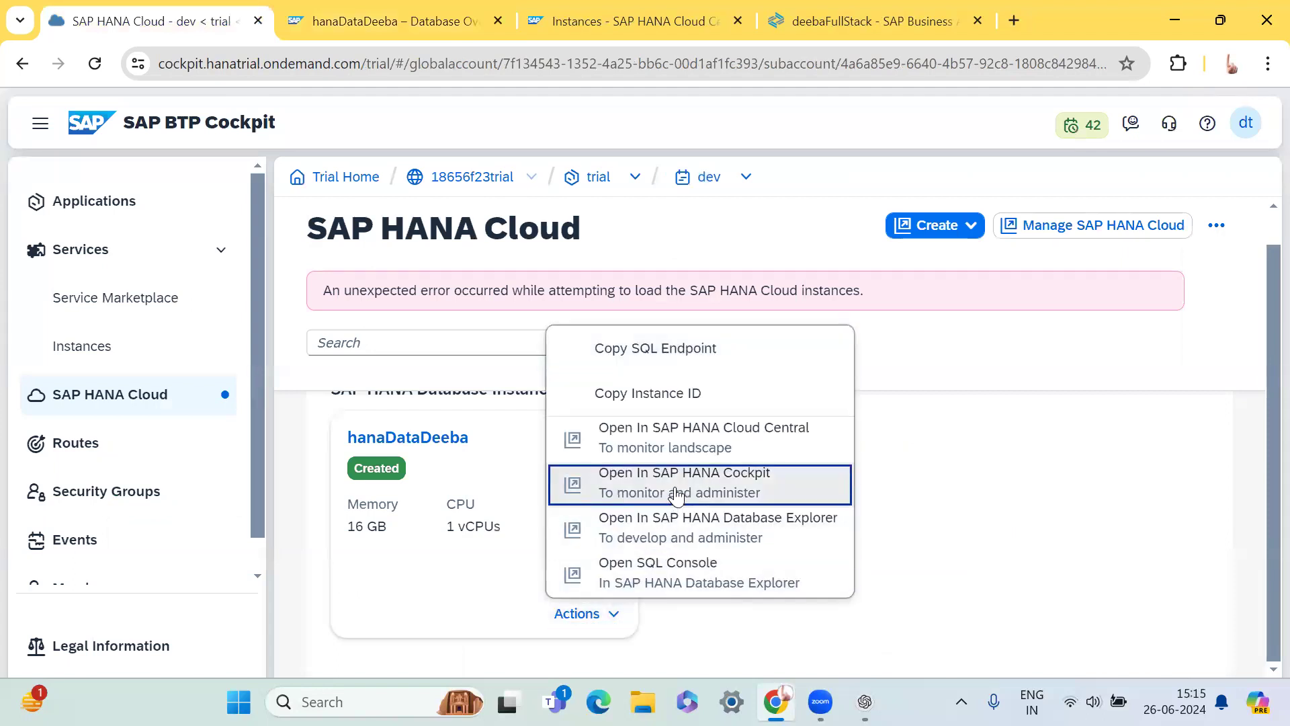
left_click(676, 496)
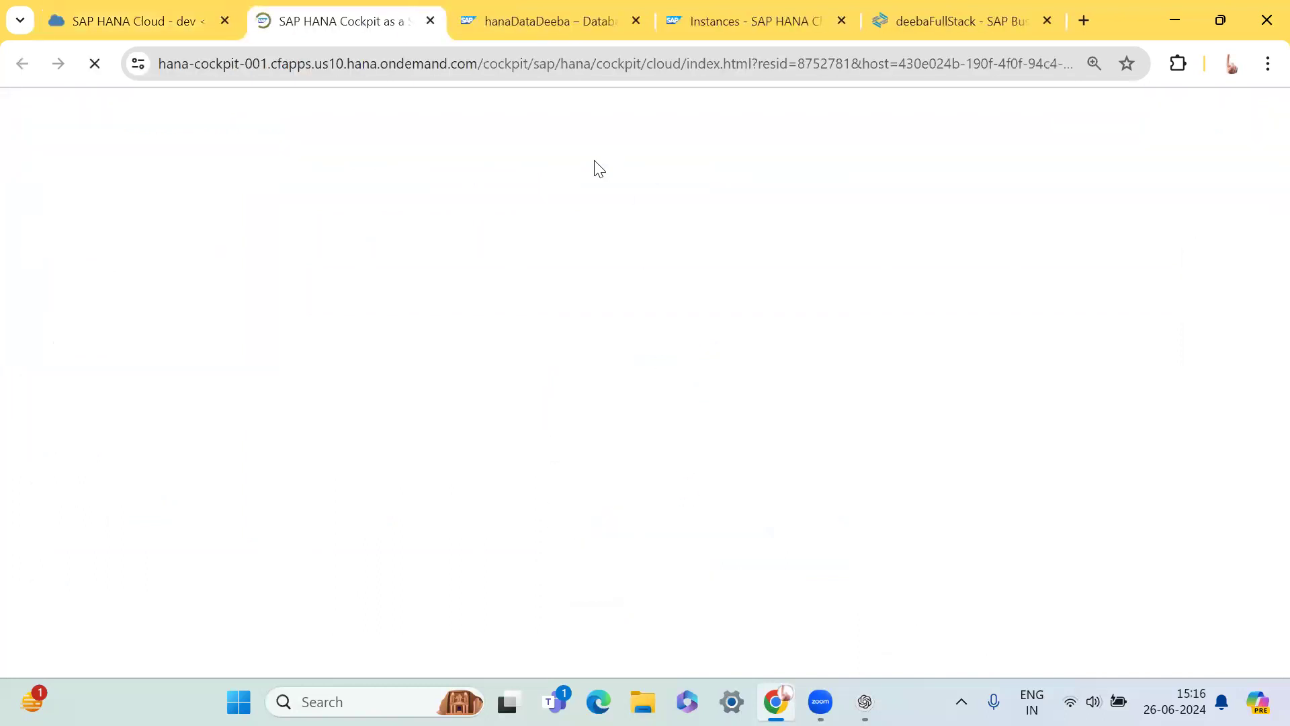
left_click(635, 20)
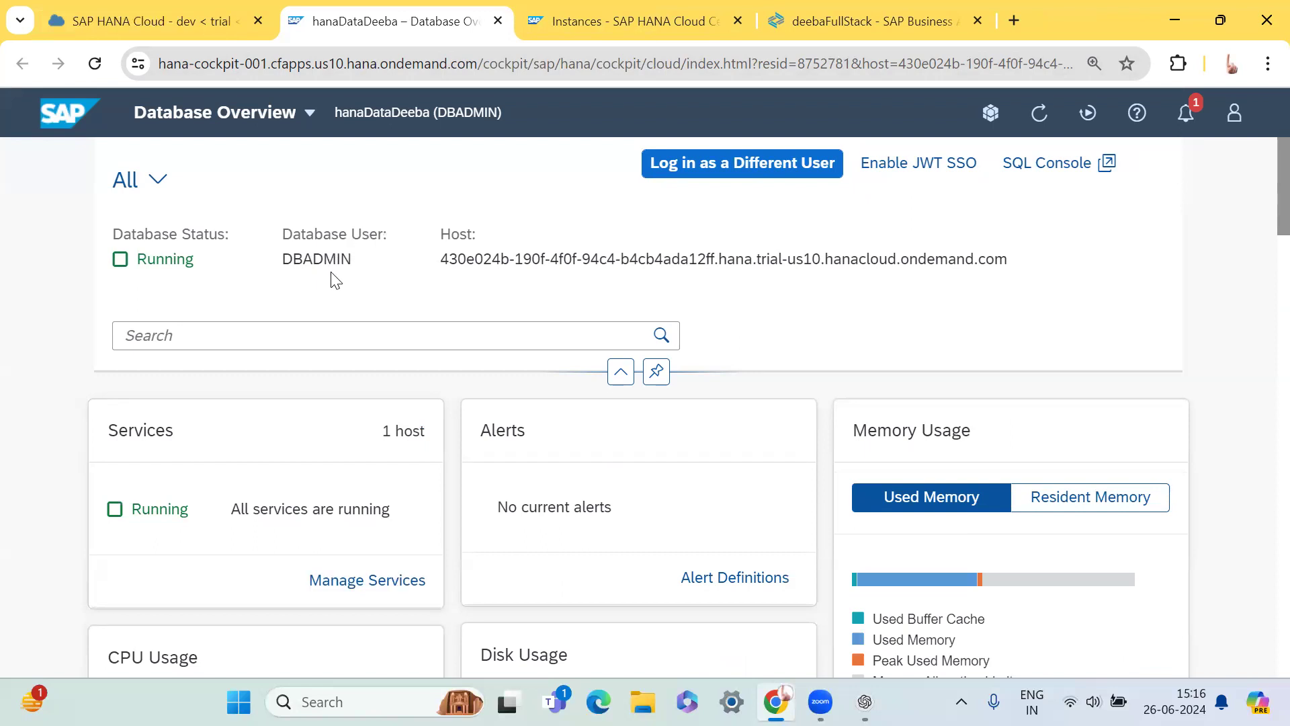
scroll(380, 343, "down", 1)
scroll(380, 343, "up", 1)
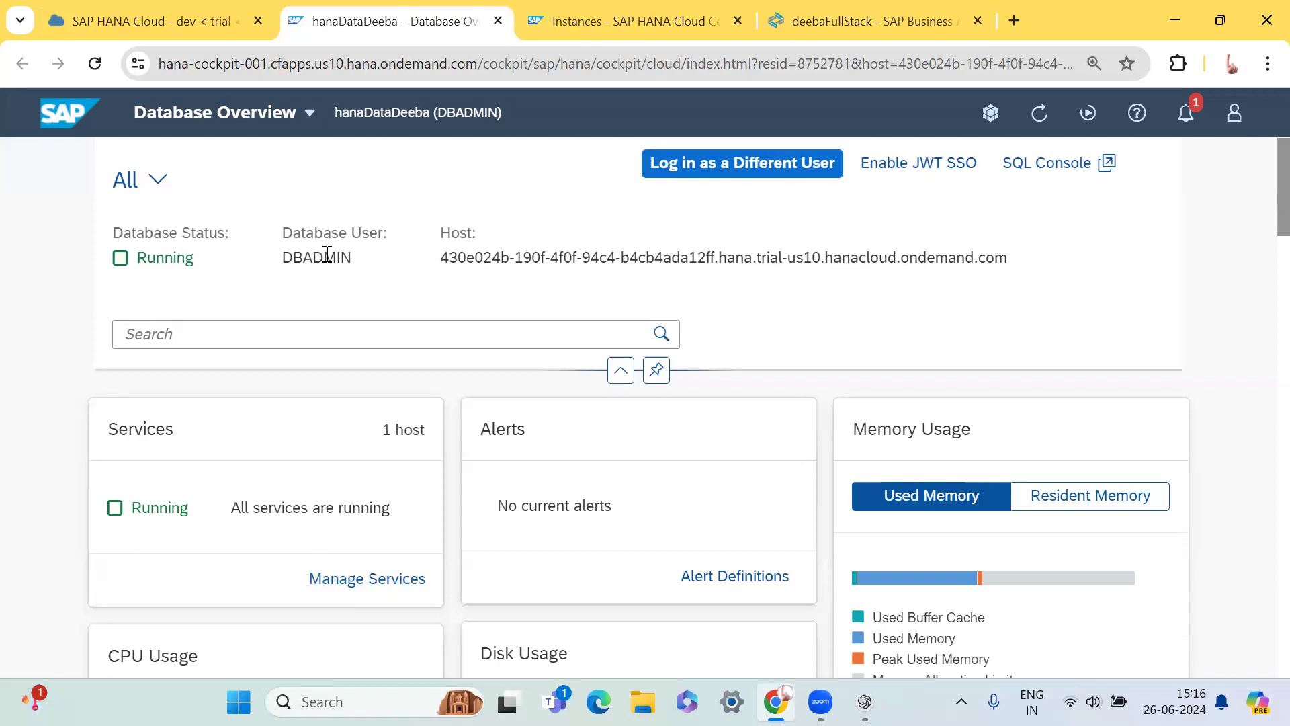
- Search the Database Overview for 'role' and open the User Management app
left_click(280, 330)
type("role")
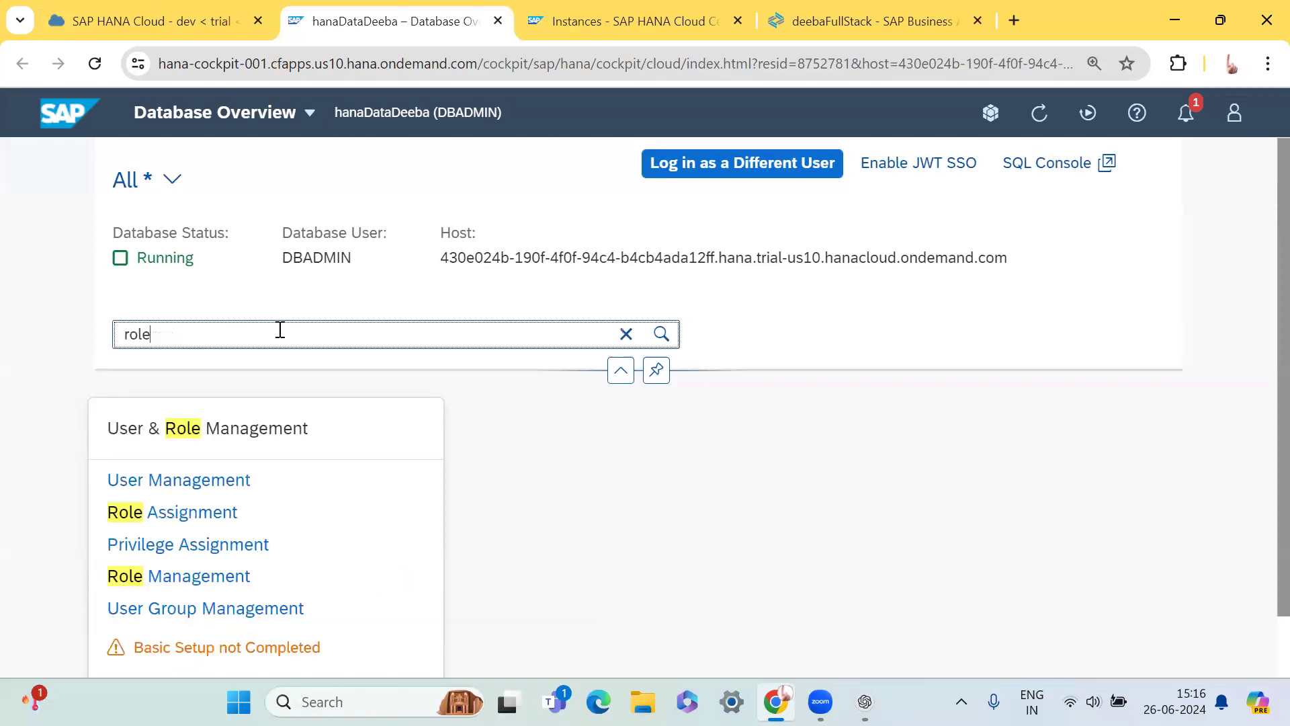
left_click(209, 492)
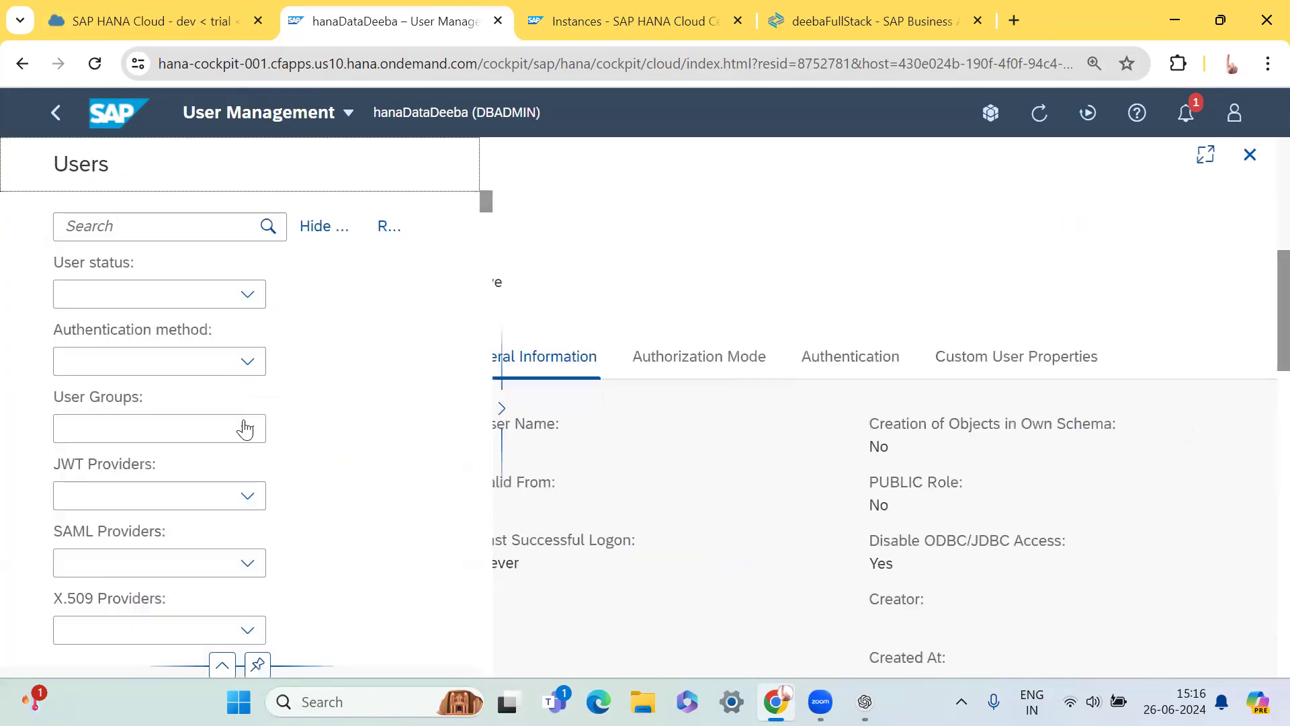
left_click_drag(413, 200, 449, 198)
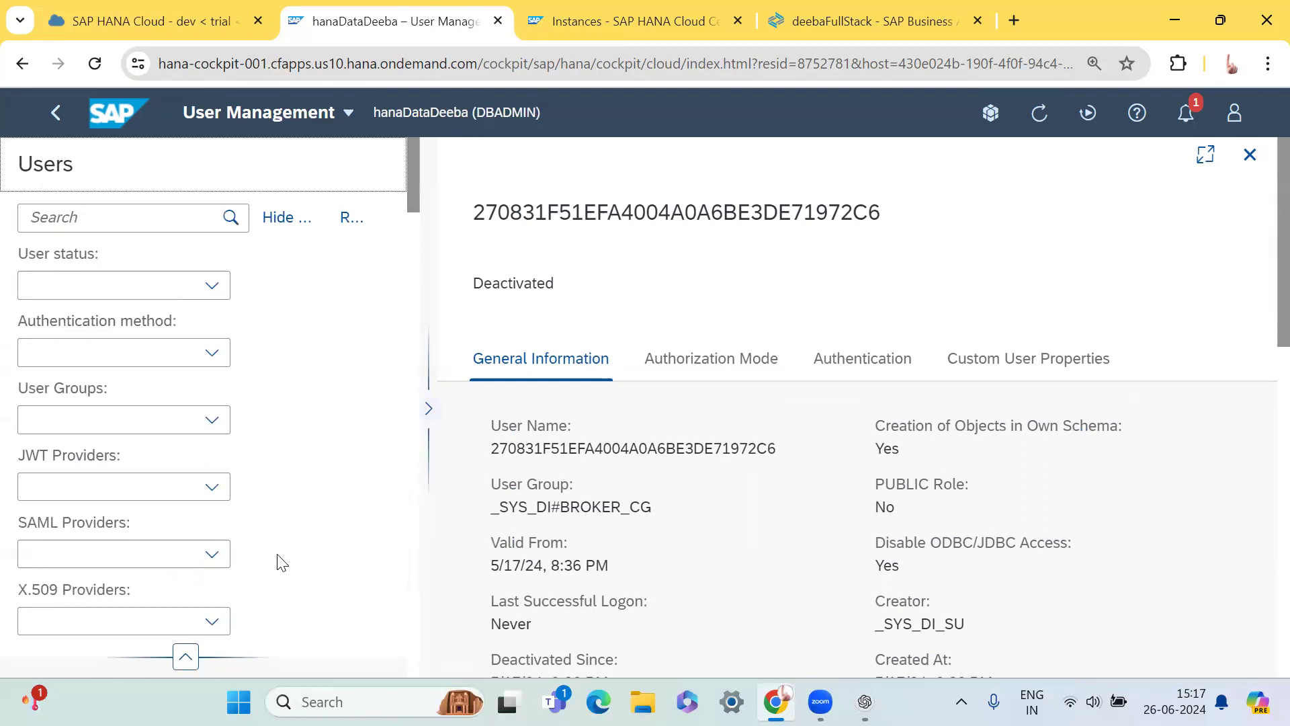
- Search the user list for 'usernew1' and confirm no matching user exists
left_click(149, 219)
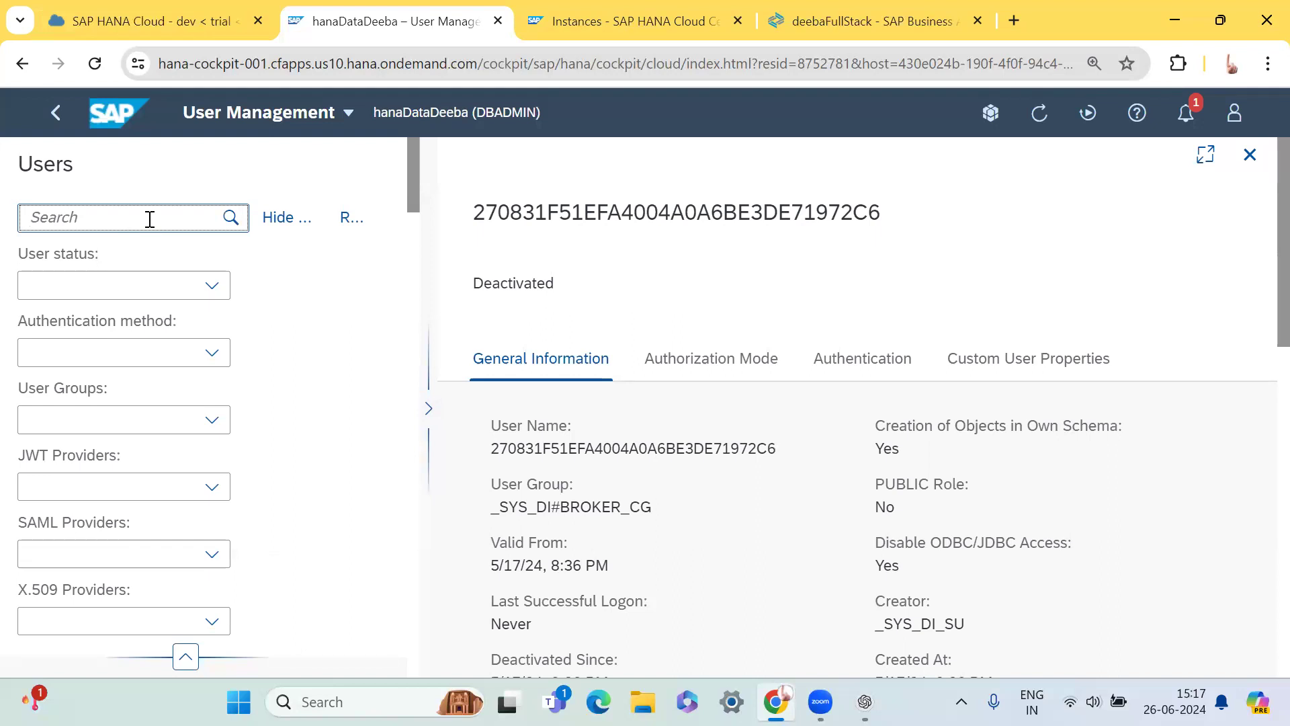
type("uer")
key("BackSpace")
key("BackSpace")
key("BackSpace")
type("nw")
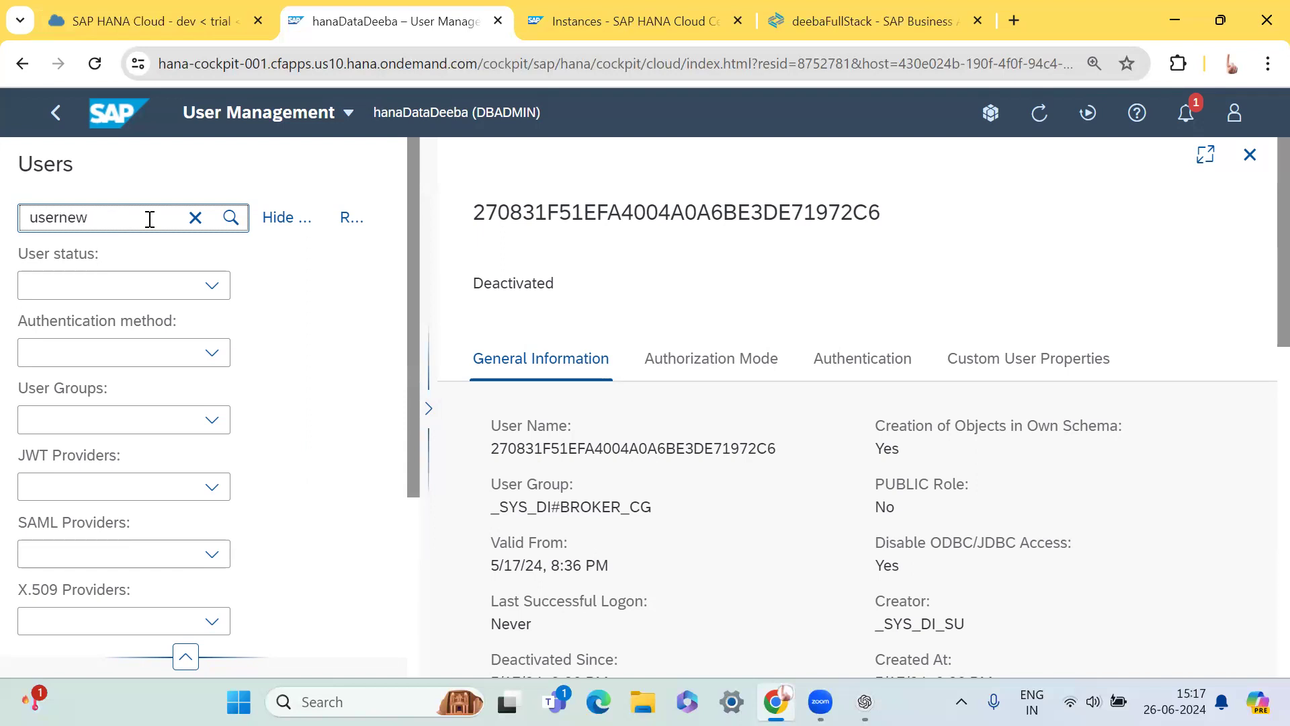
scroll(253, 518, "down", 4)
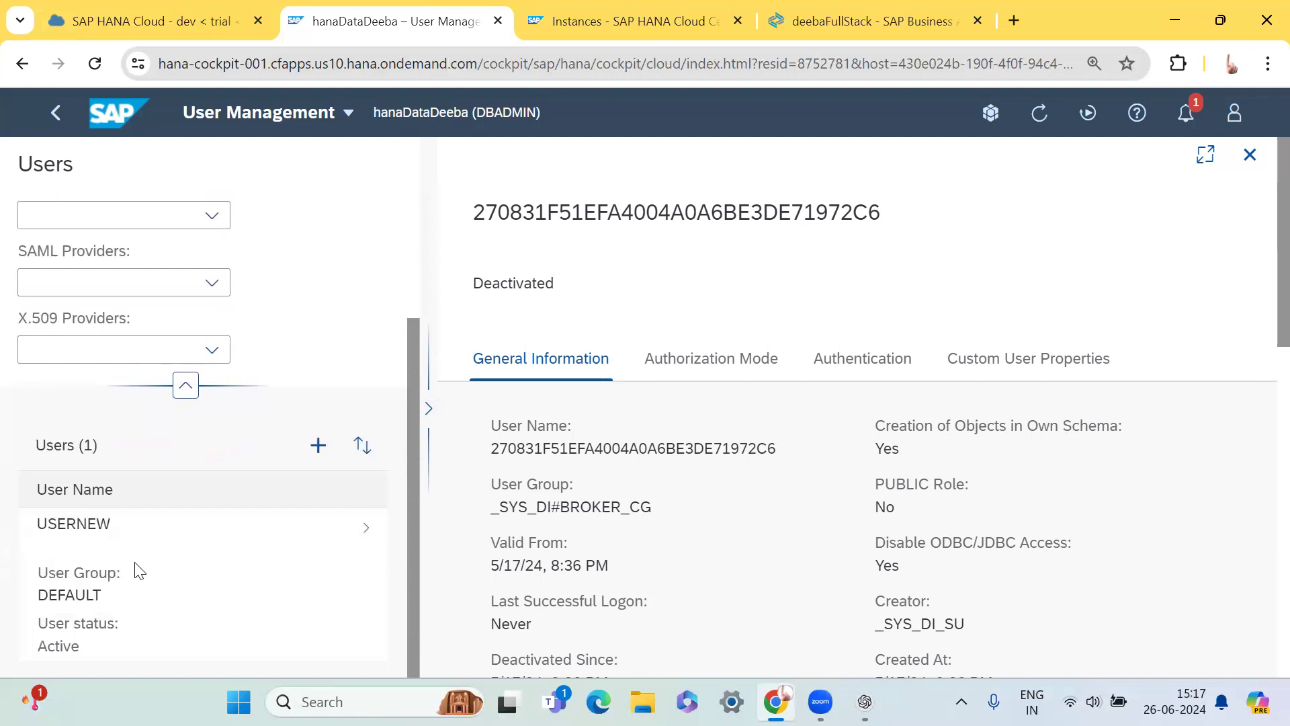
scroll(194, 591, "up", 4)
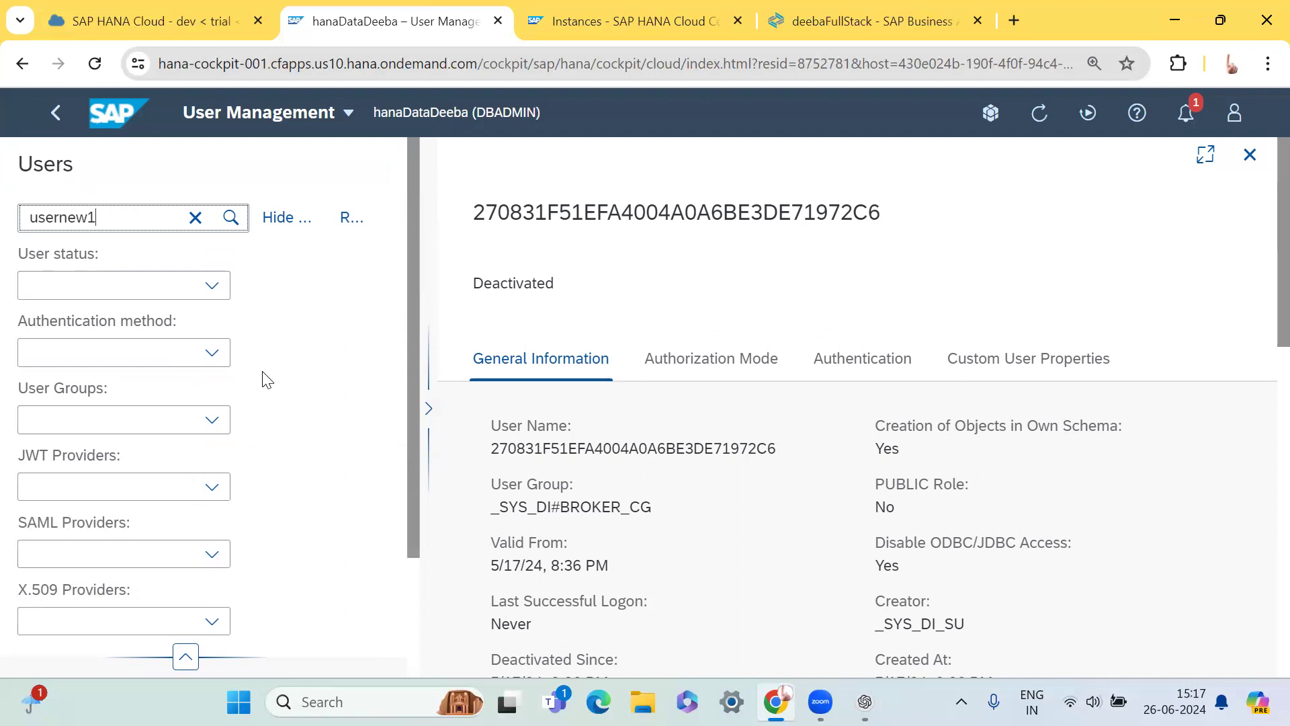
scroll(295, 410, "down", 3)
scroll(215, 356, "up", 3)
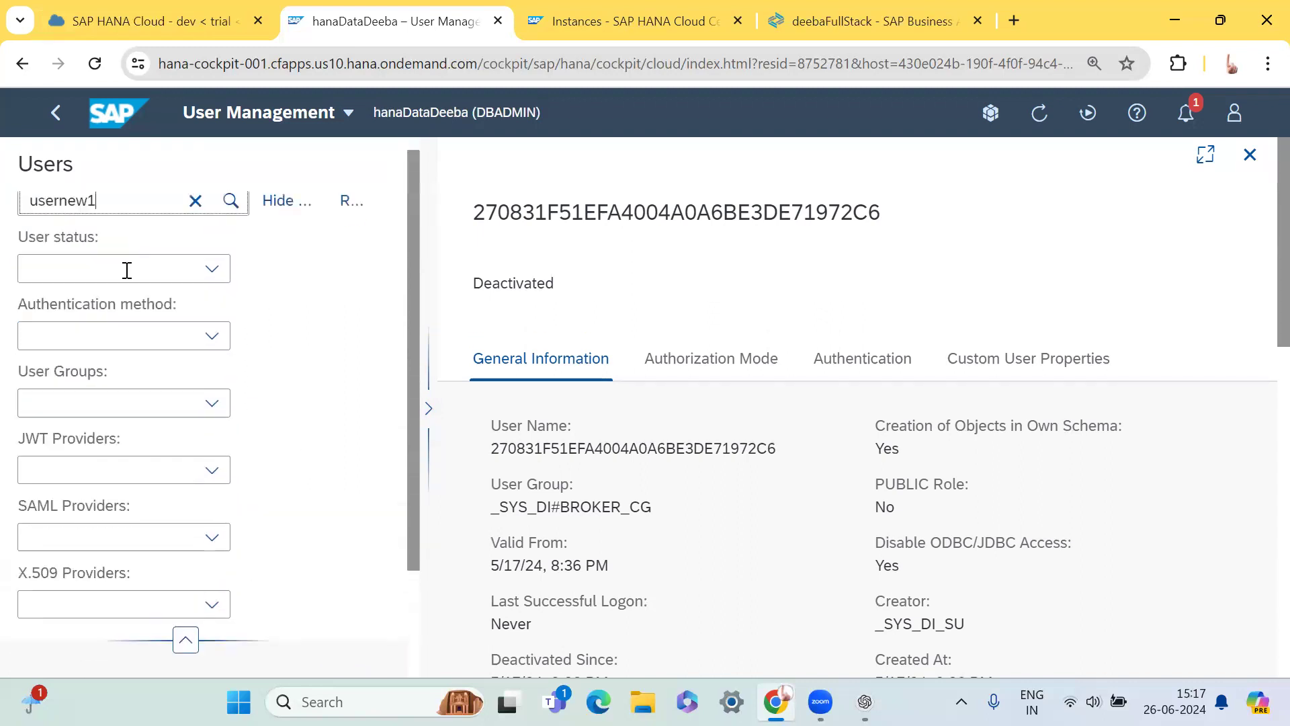
scroll(100, 252, "up", 1)
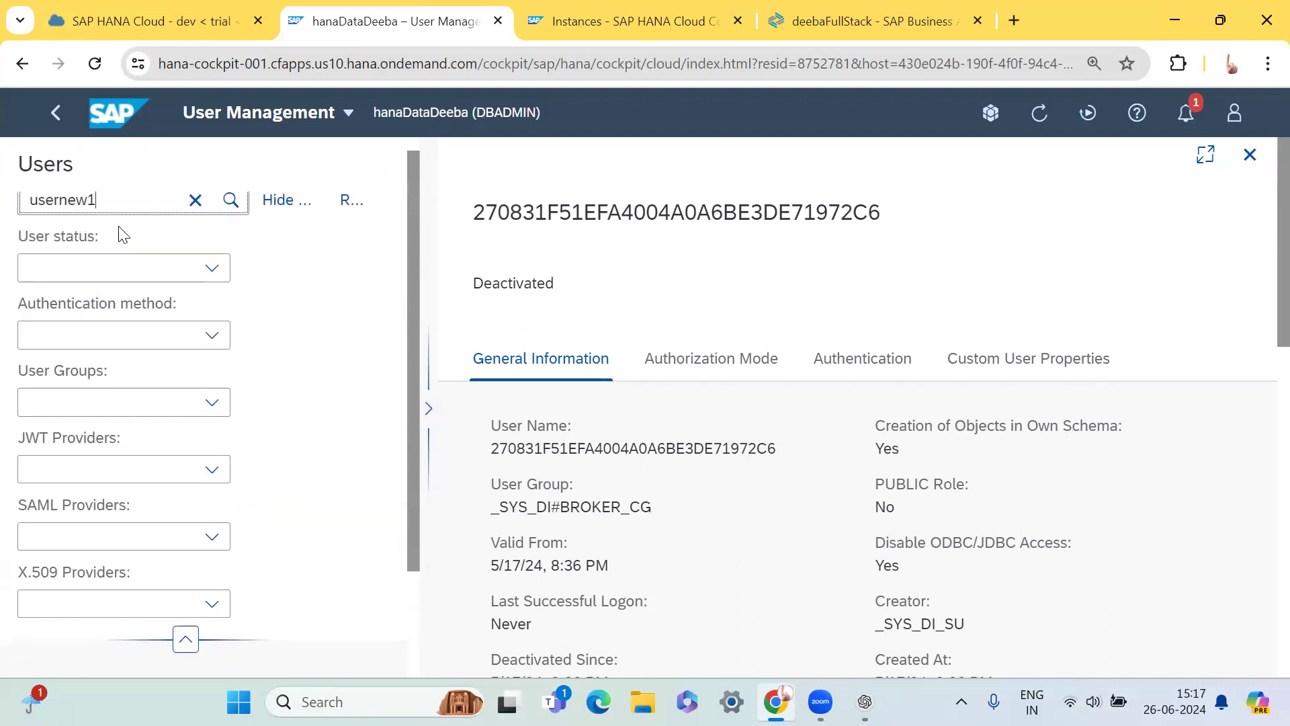
scroll(61, 232, "up", 1)
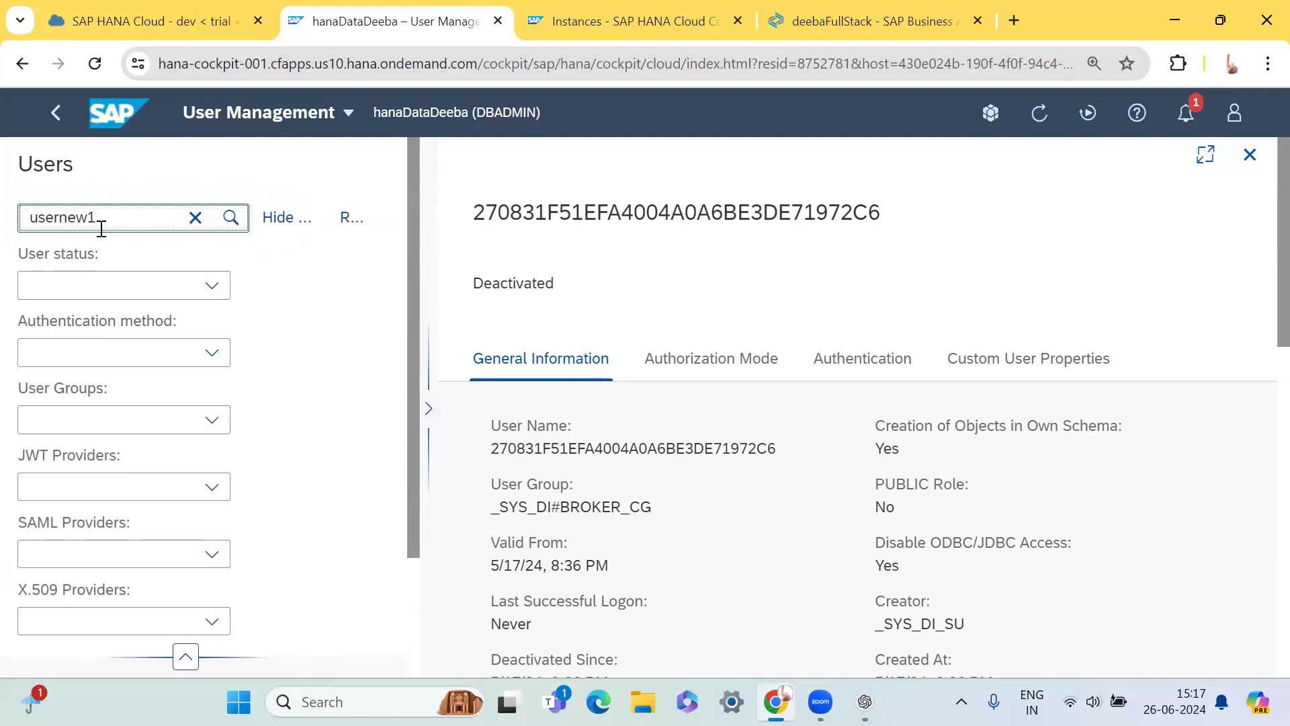
scroll(256, 490, "down", 3)
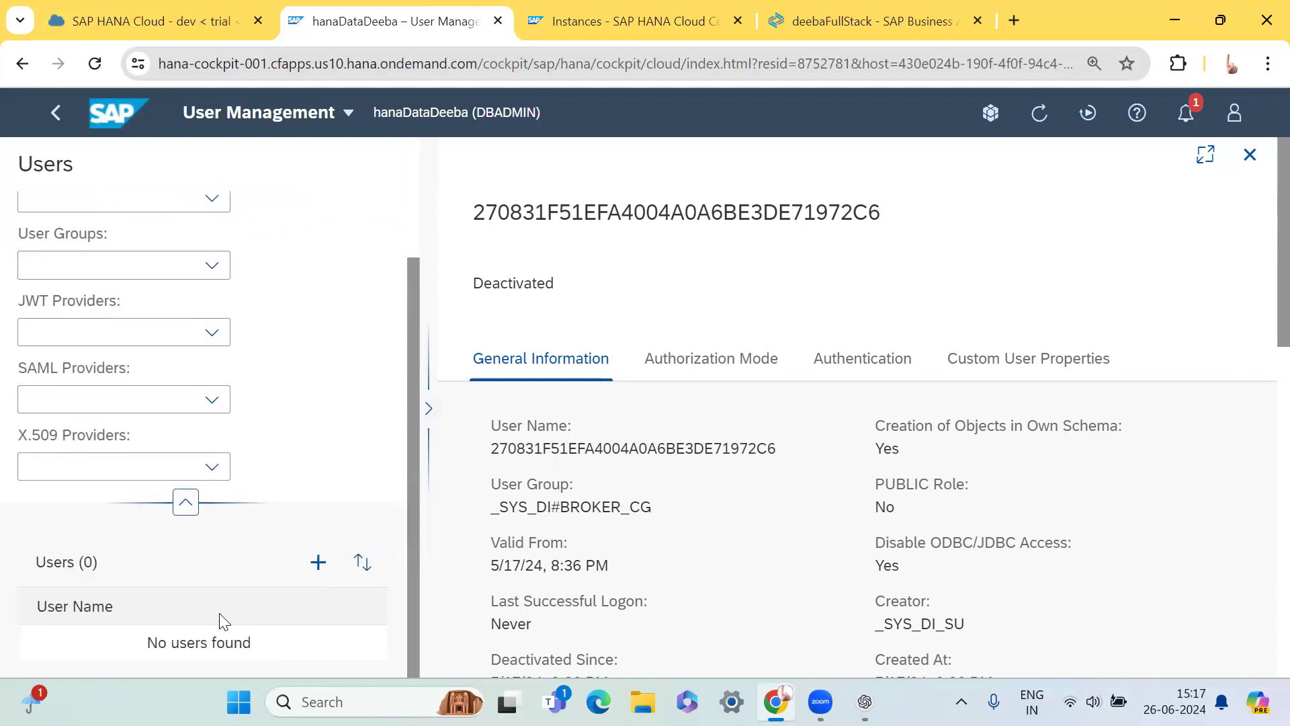
- Start a new database user via Create User and name it USERNEW1
left_click(318, 563)
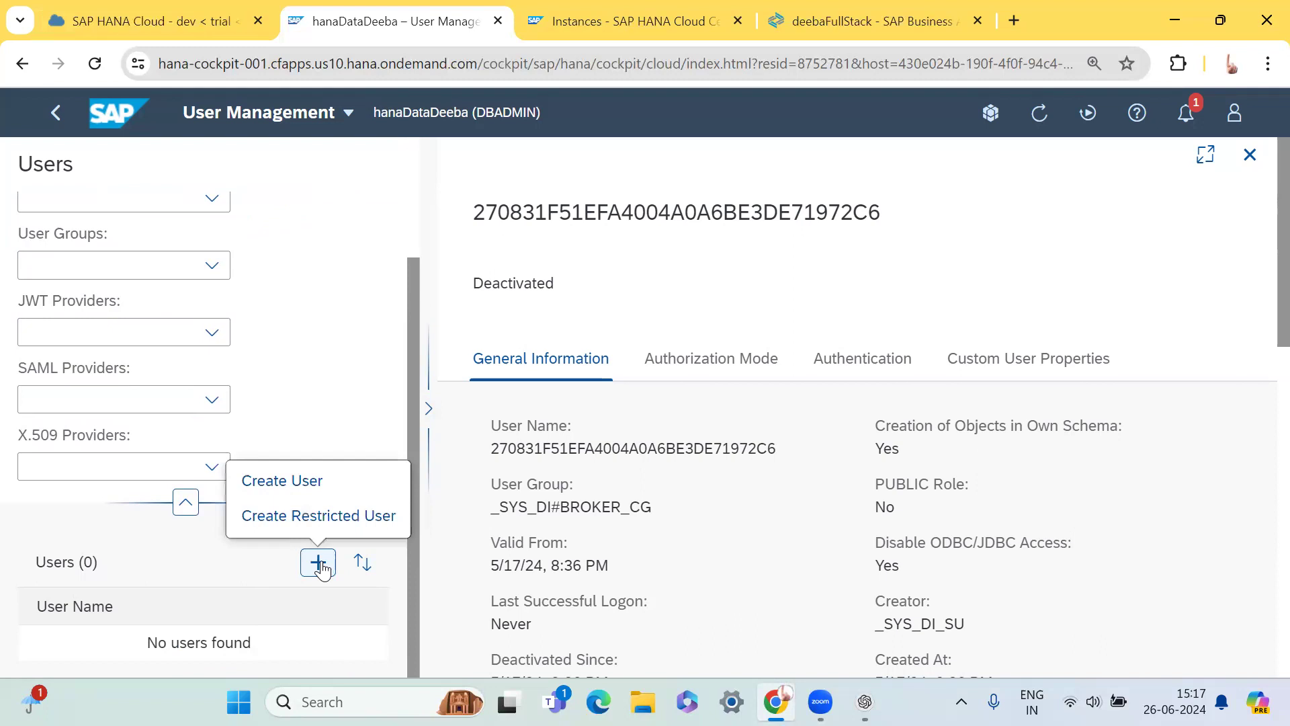
left_click(320, 481)
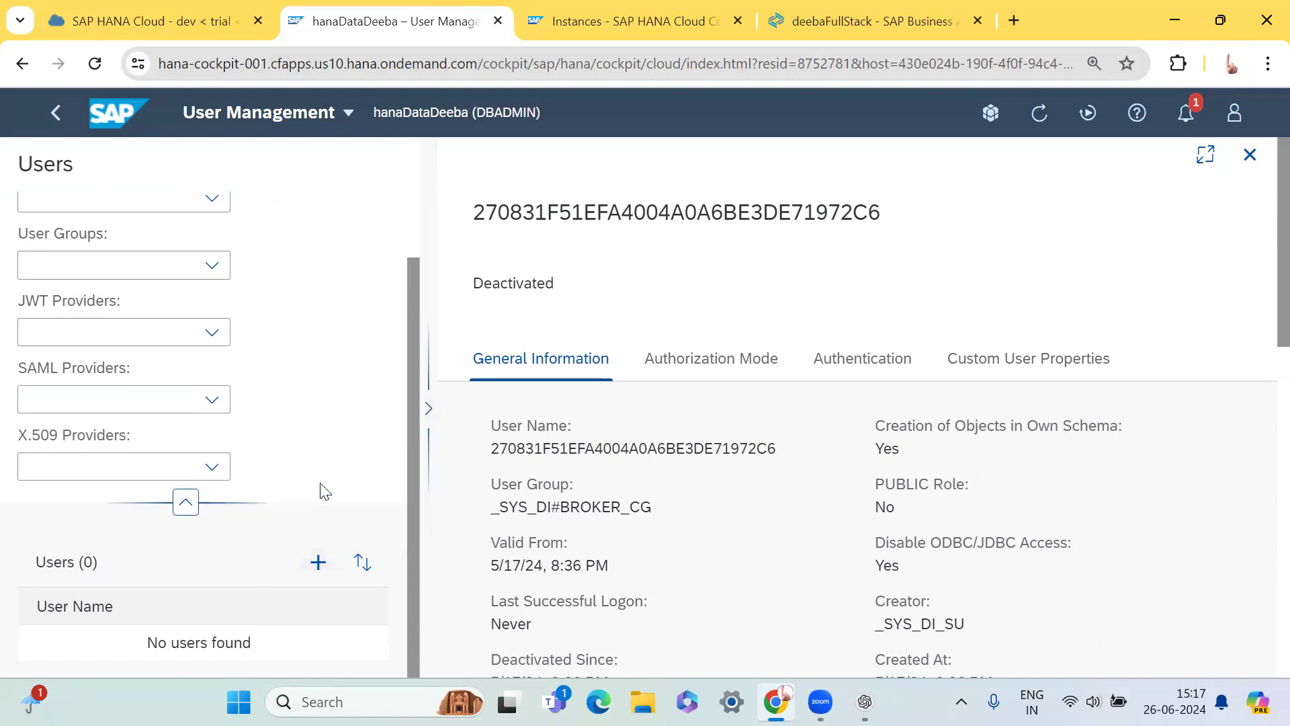
type("US")
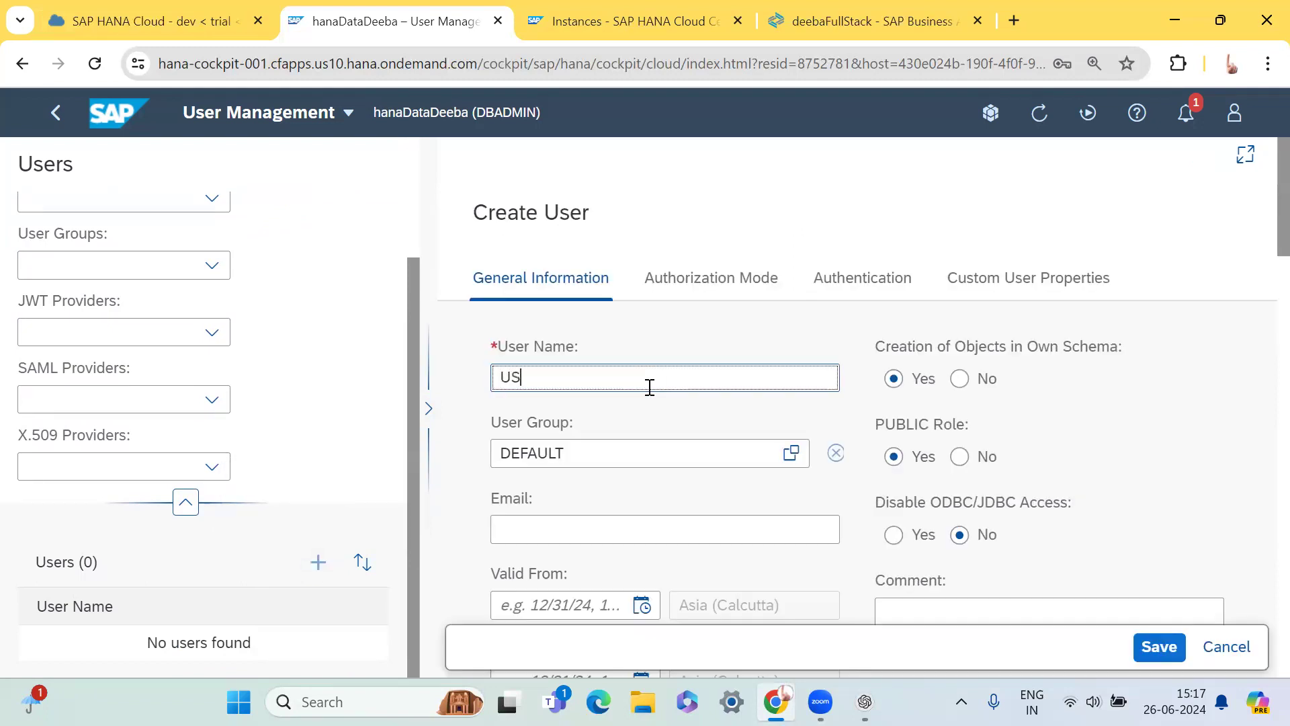
type("ERNAME")
key("BackSpace")
key("BackSpace")
key("BackSpace")
key("BackSpace")
key("BackSpace")
key("BackSpace")
type("SERNEW")
scroll(647, 383, "down", 3)
scroll(614, 360, "up", 2)
- Enter the new user's e-mail address, fixing a typo, and scroll to Authorization Mode
left_click(586, 447)
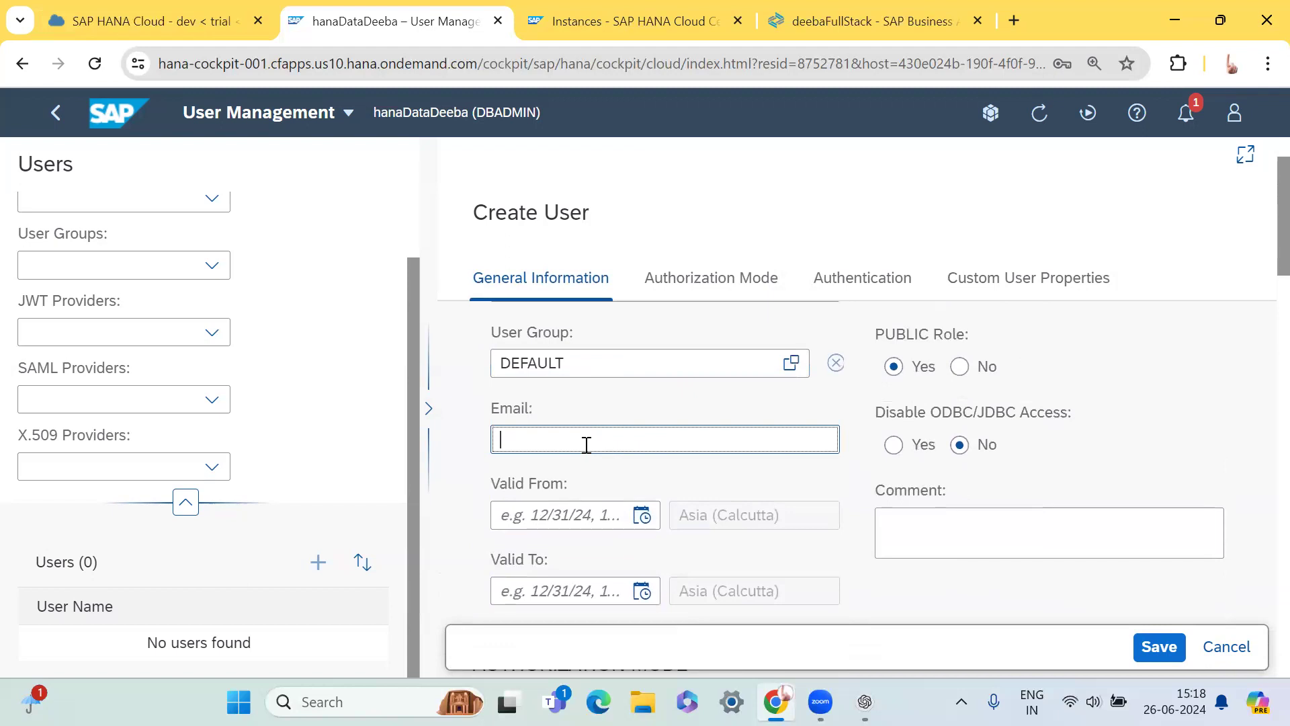
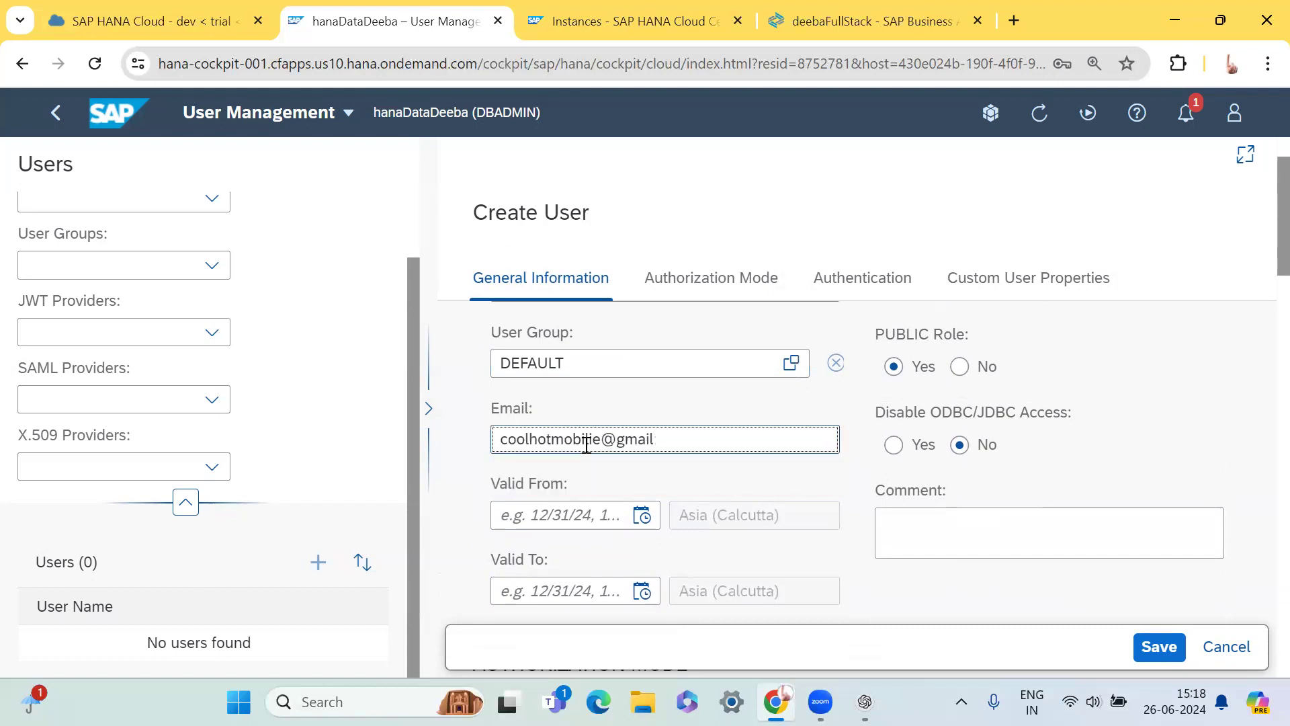
left_click(601, 443)
key("BackSpace")
key("BackSpace")
type("e")
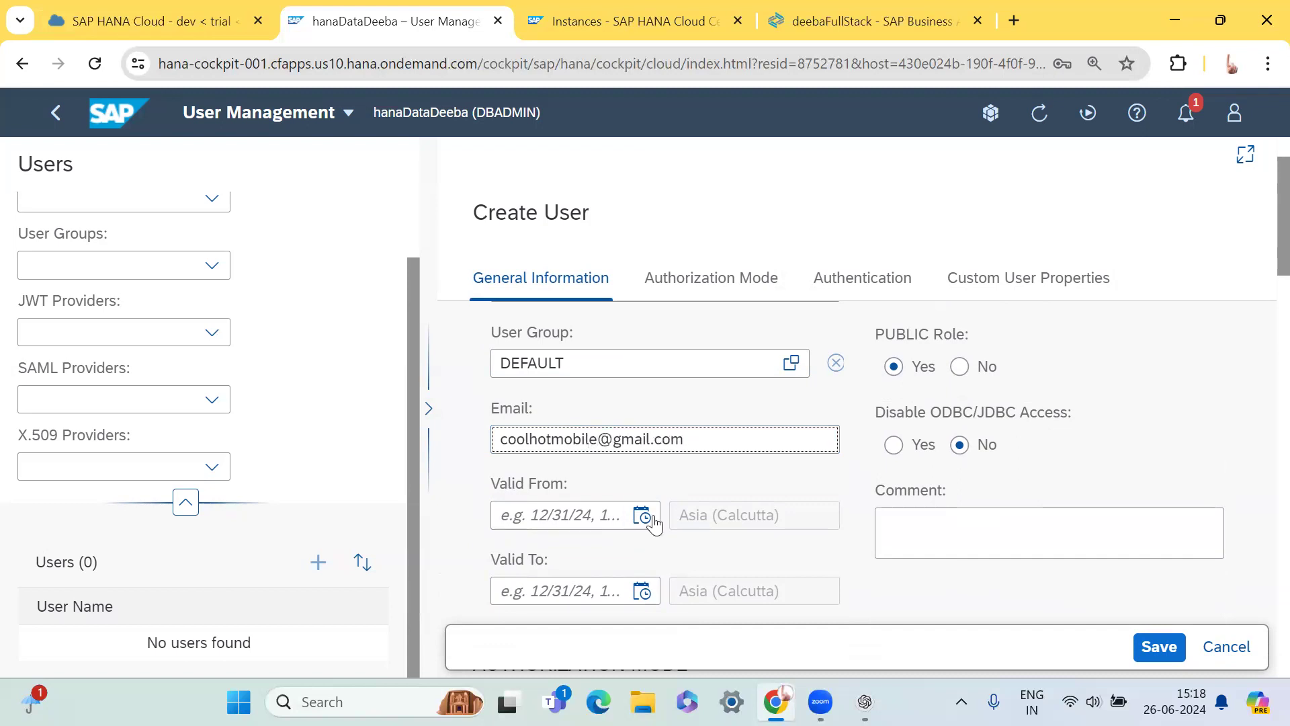
scroll(686, 473, "down", 2)
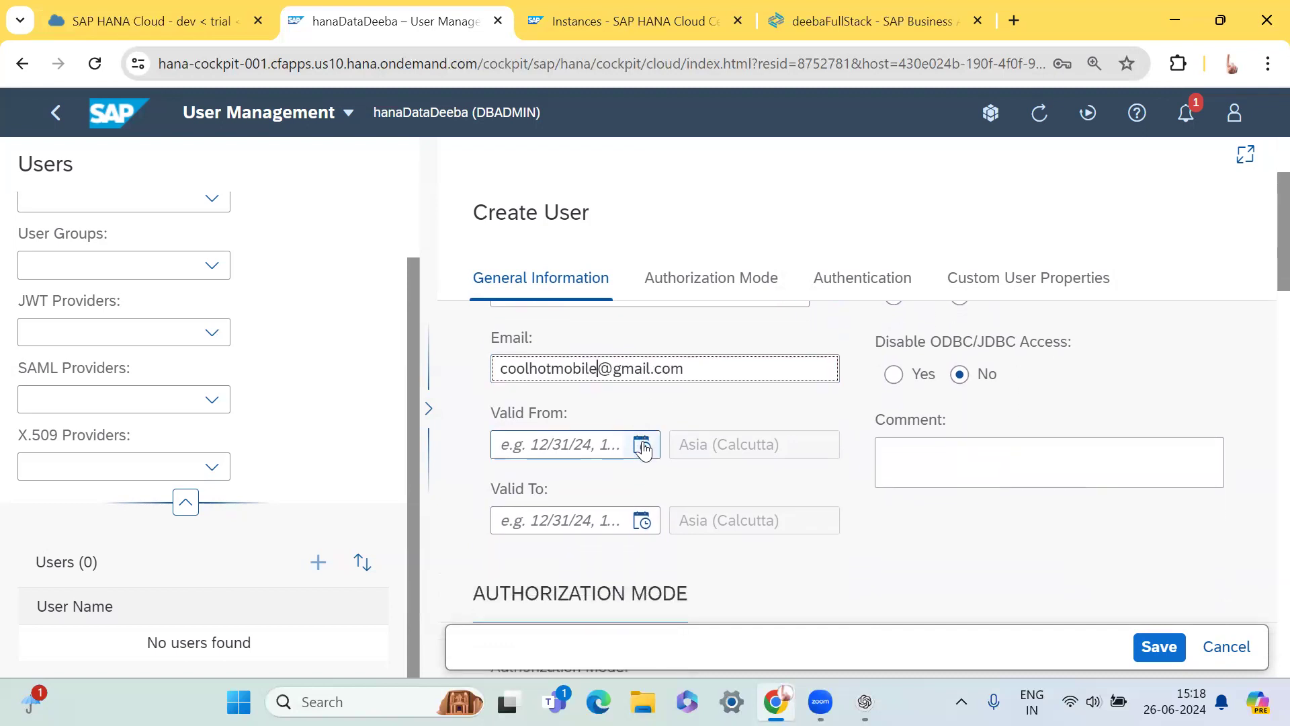
scroll(685, 551, "down", 1)
scroll(685, 551, "up", 1)
scroll(790, 551, "down", 1)
scroll(791, 551, "down", 3)
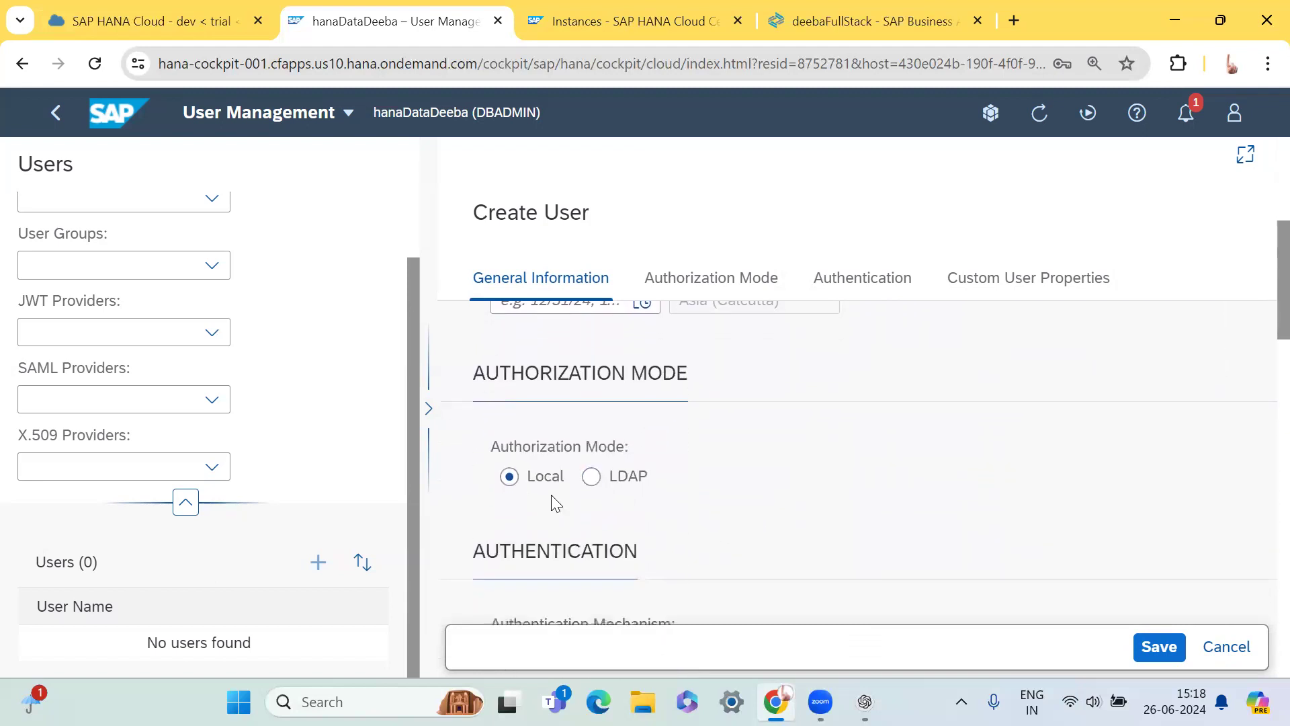
scroll(555, 503, "down", 4)
- Enable password authentication and enter the new user's password and its confirmation
left_click(501, 431)
left_click(666, 537)
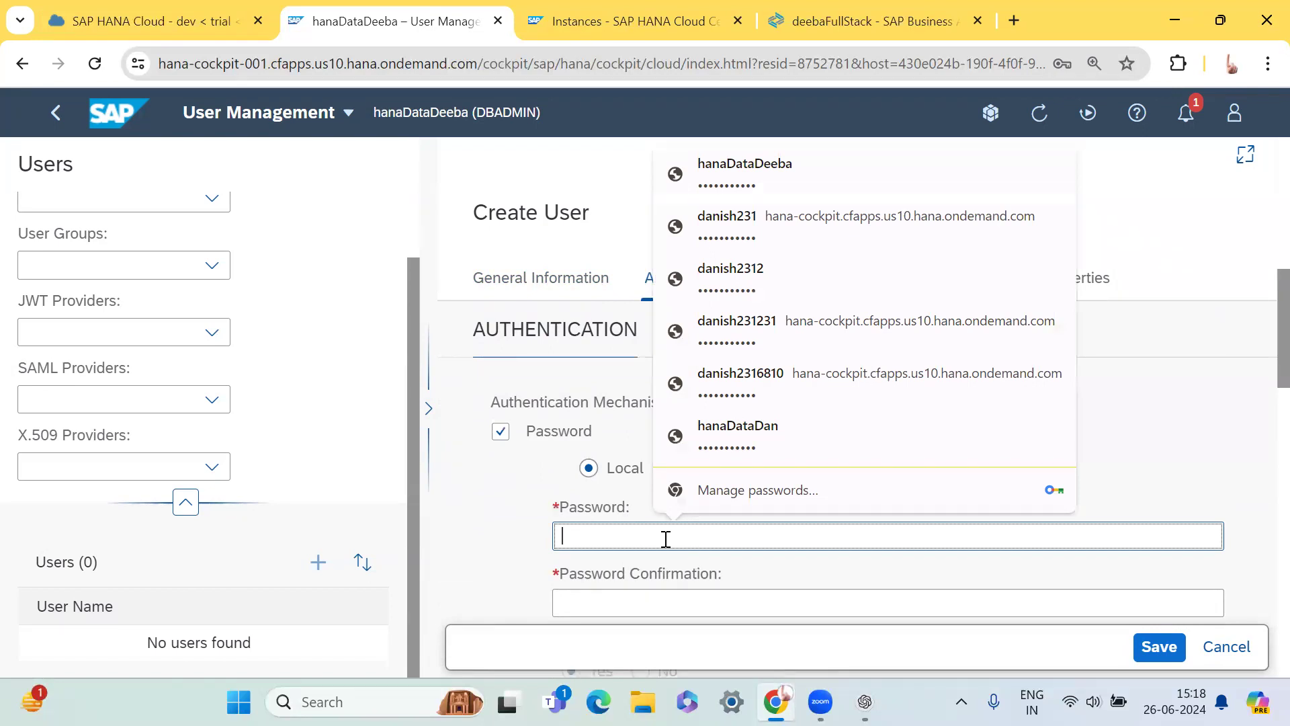
key("Caps_Lock")
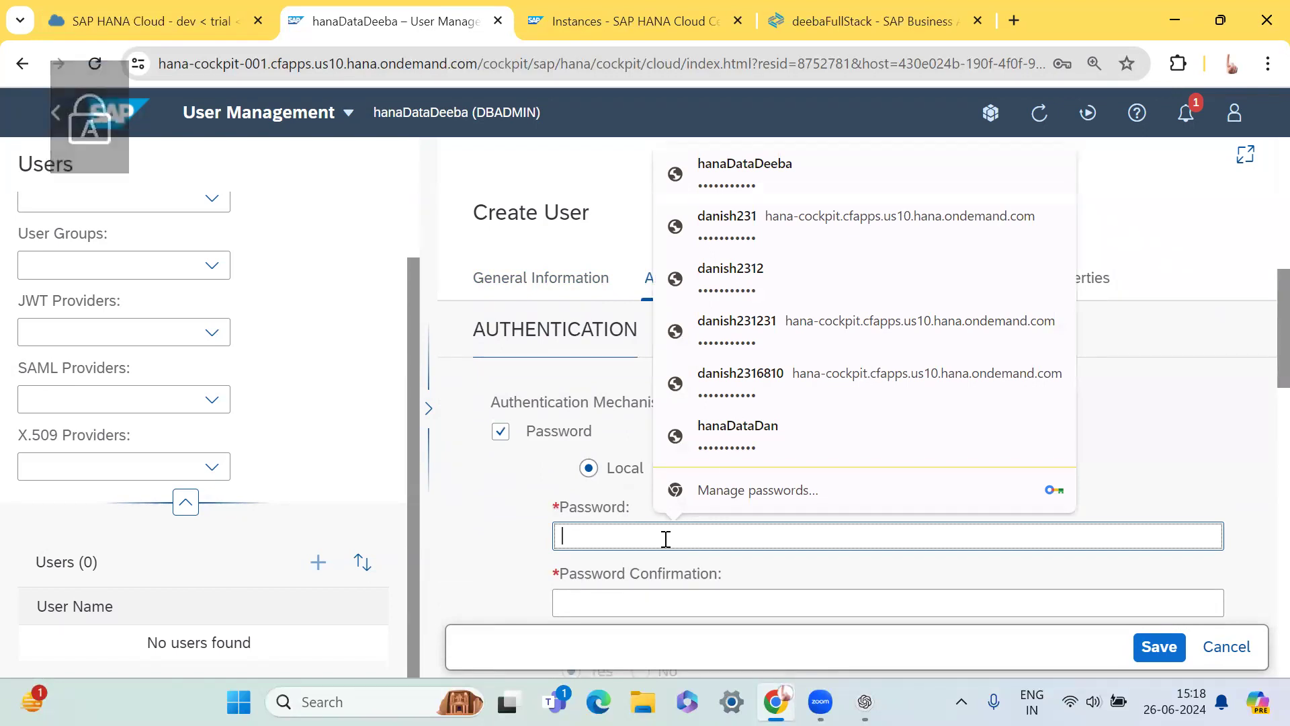
key("Caps_Lock")
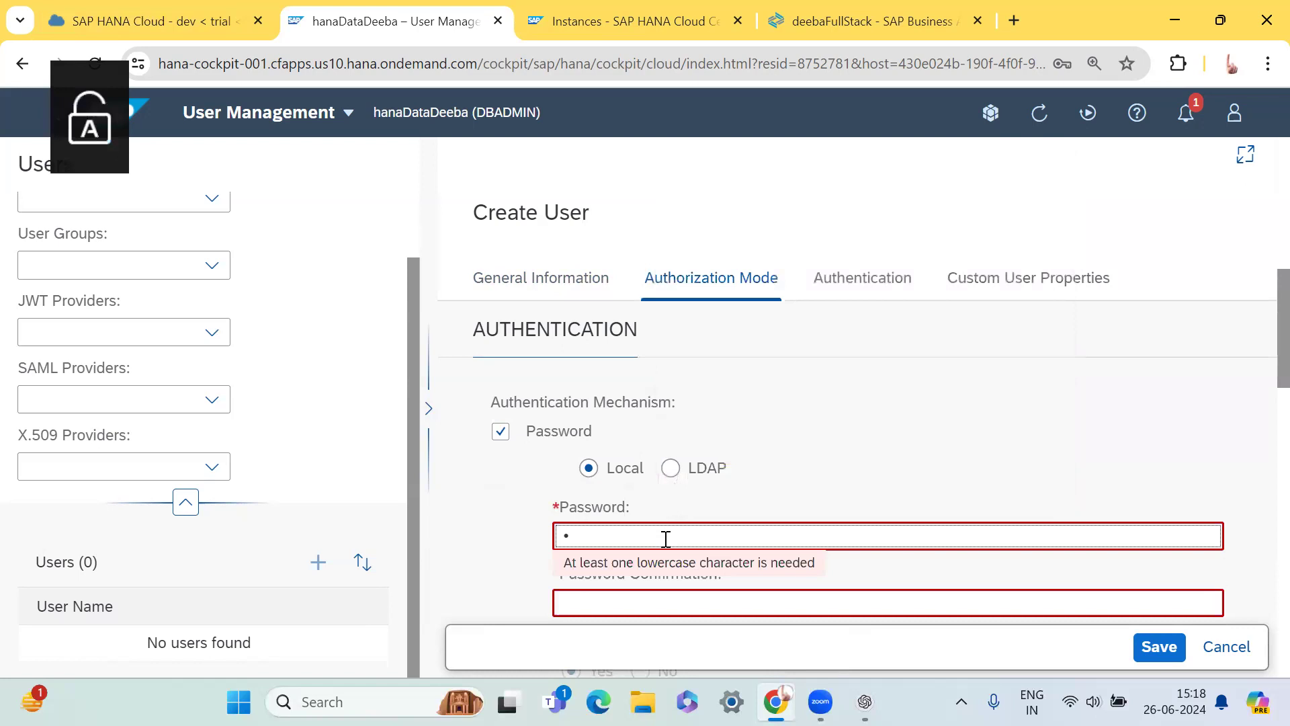
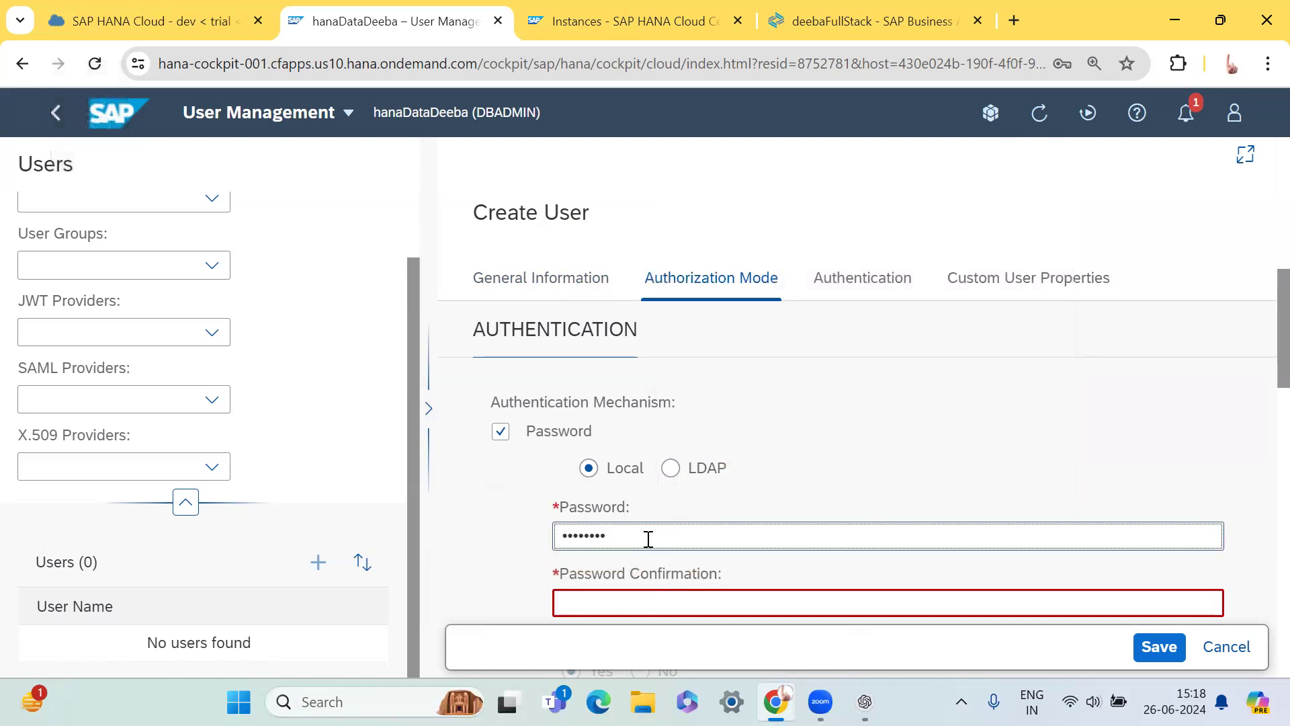
left_click(630, 597)
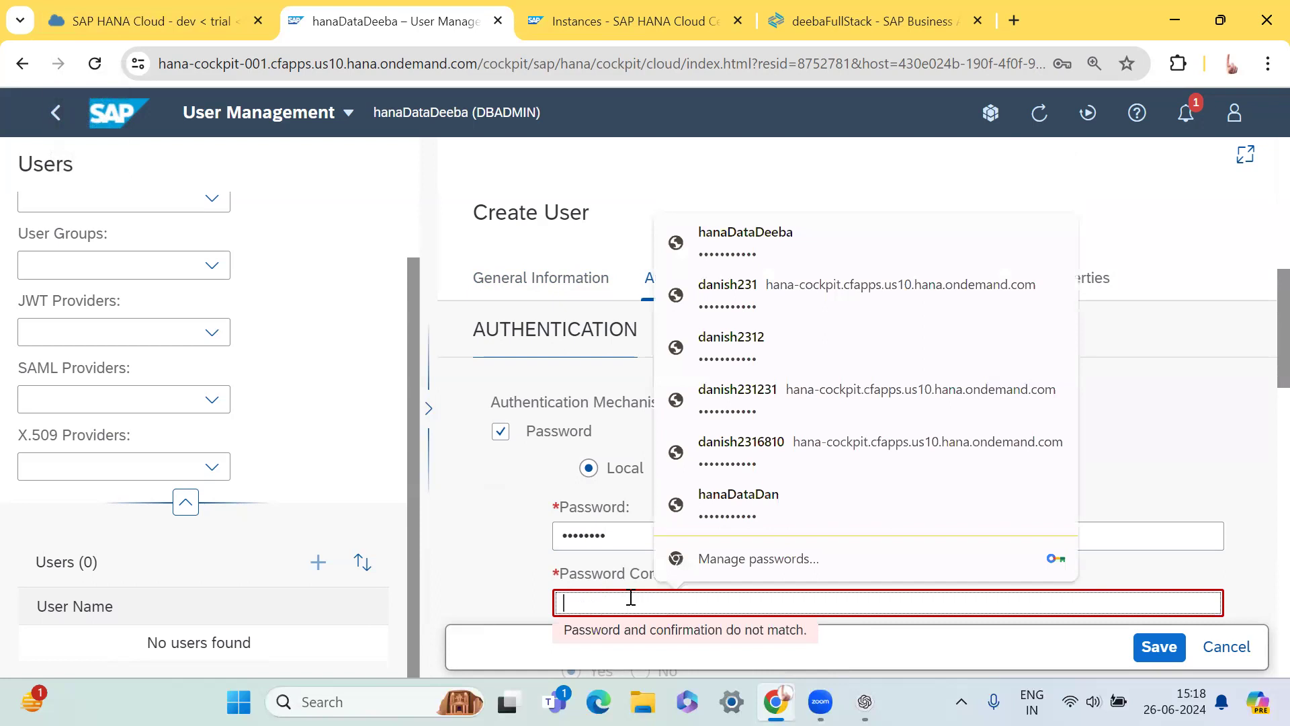
key("Caps_Lock")
type("A")
key("Caps_Lock")
type("••")
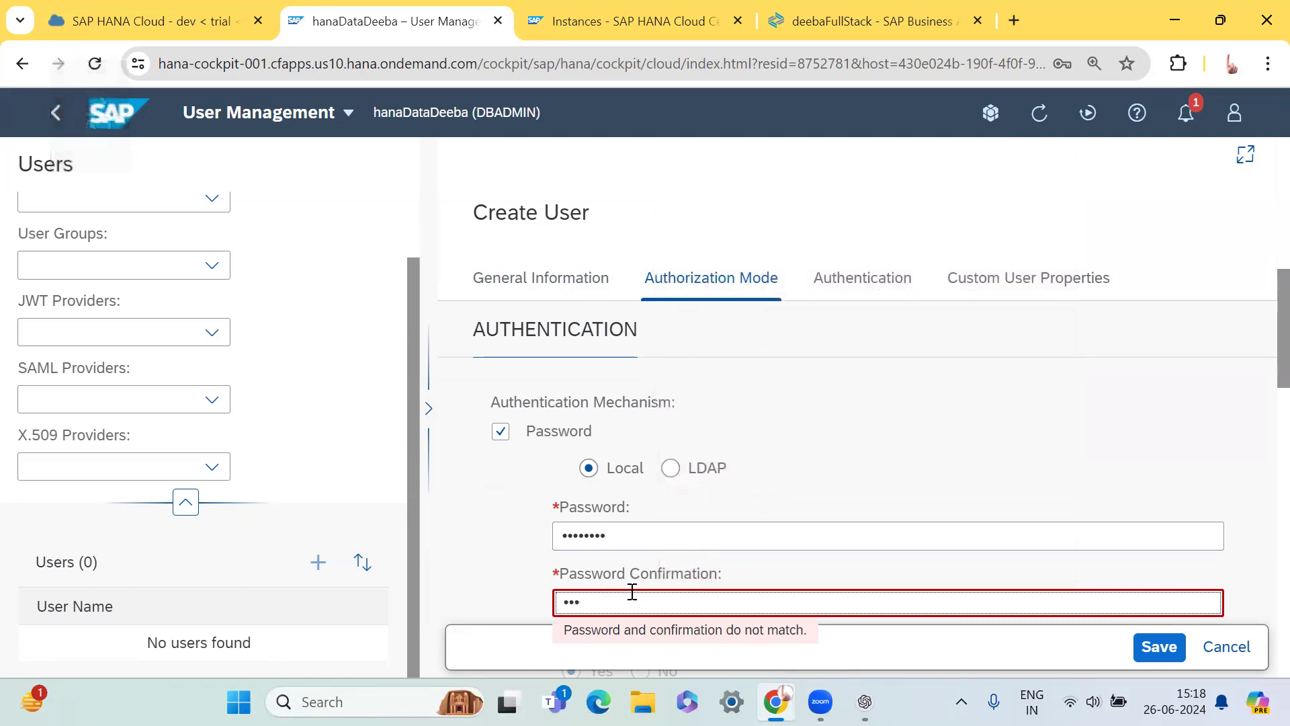
type("•")
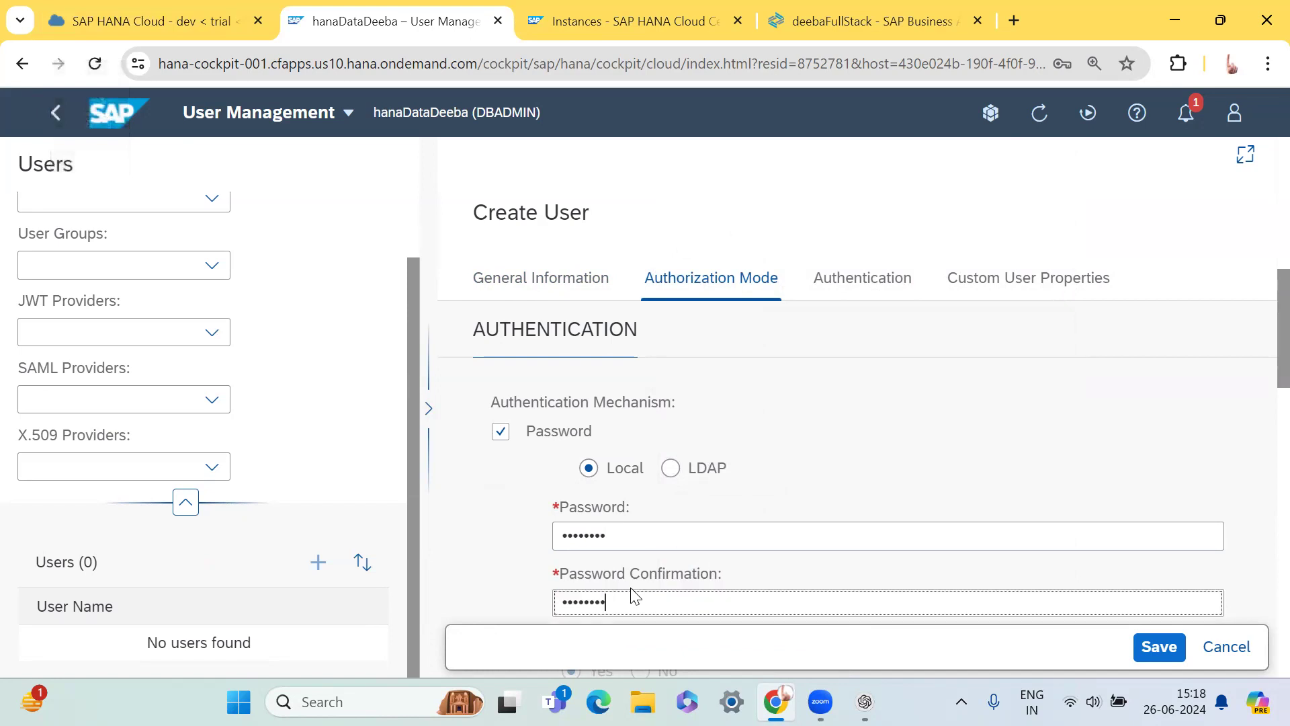
- Set Force Password Change on Next Logon to No and save the user
scroll(635, 595, "down", 2)
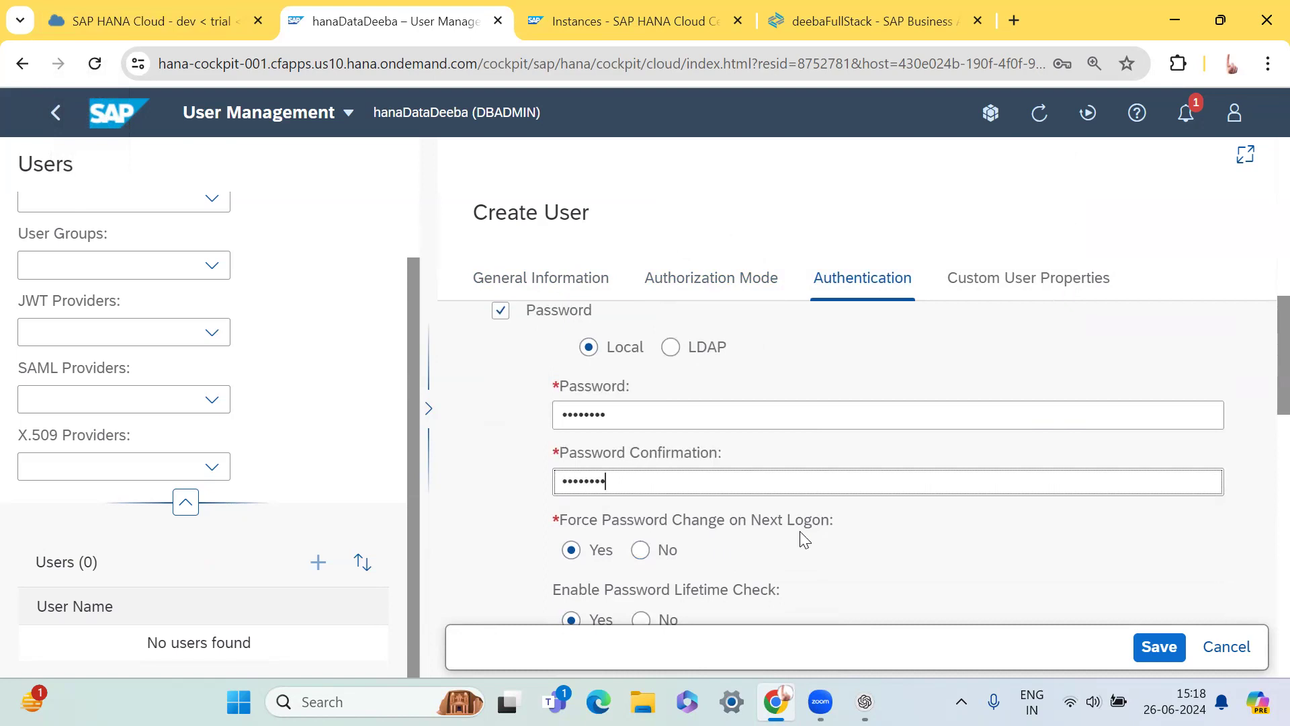
scroll(683, 542, "down", 1)
left_click(640, 503)
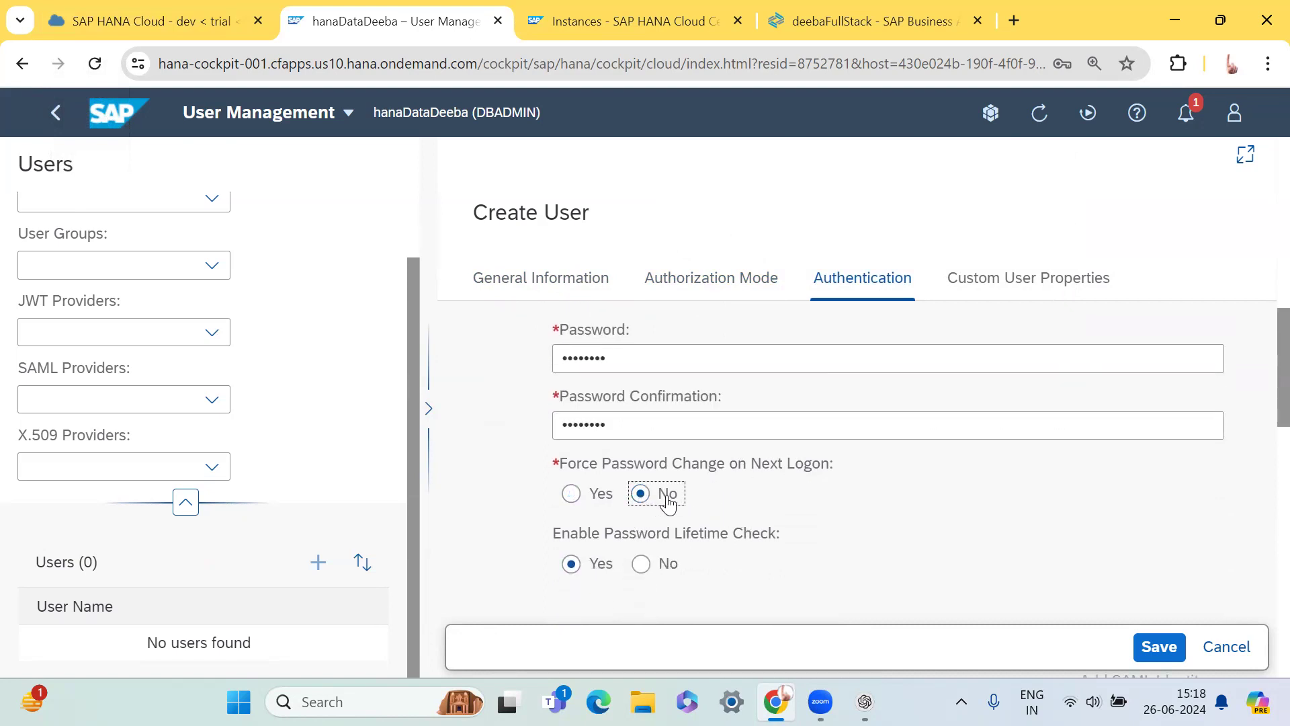
left_click(609, 428)
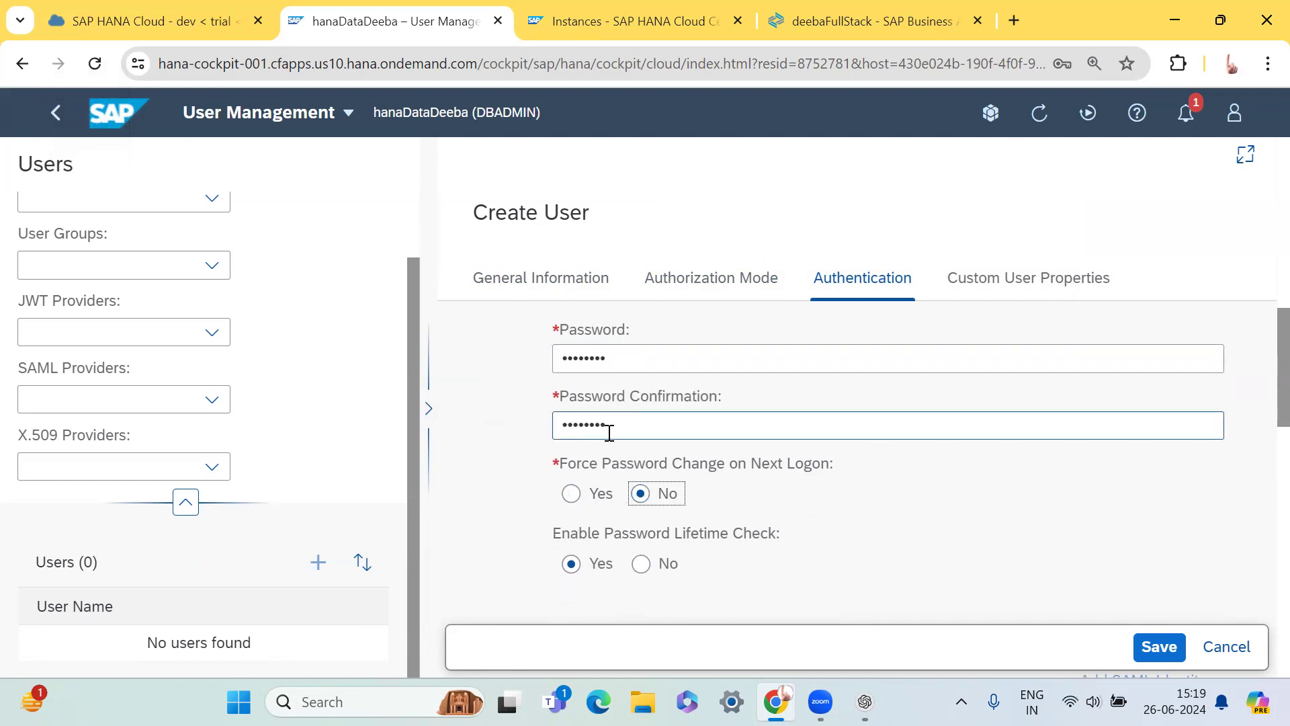
scroll(766, 541, "down", 3)
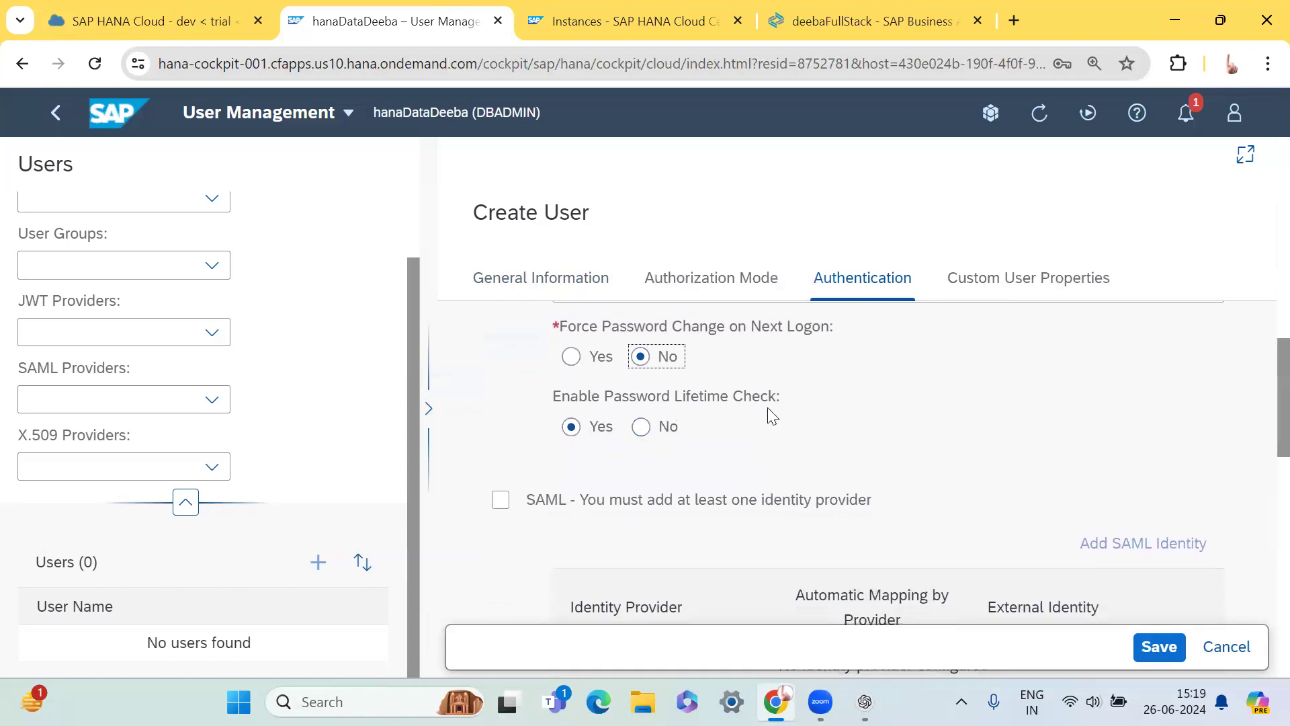
scroll(705, 547, "down", 3)
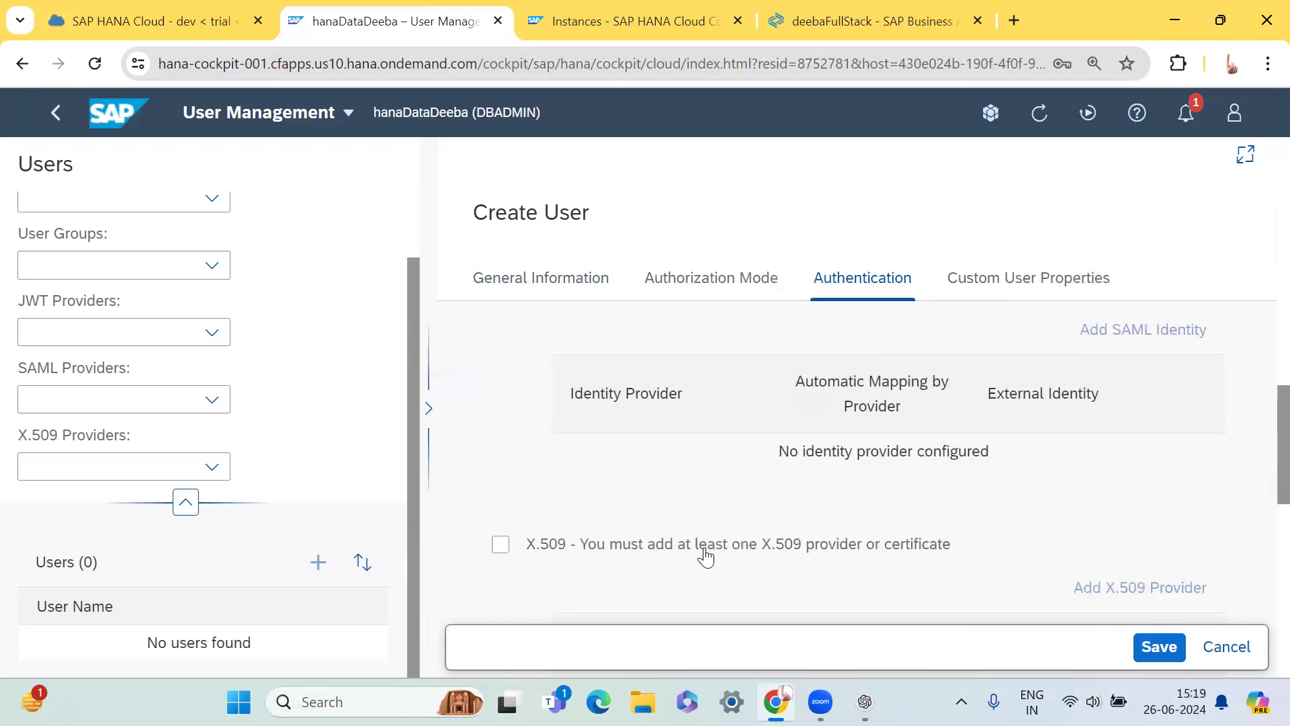
scroll(705, 553, "down", 10)
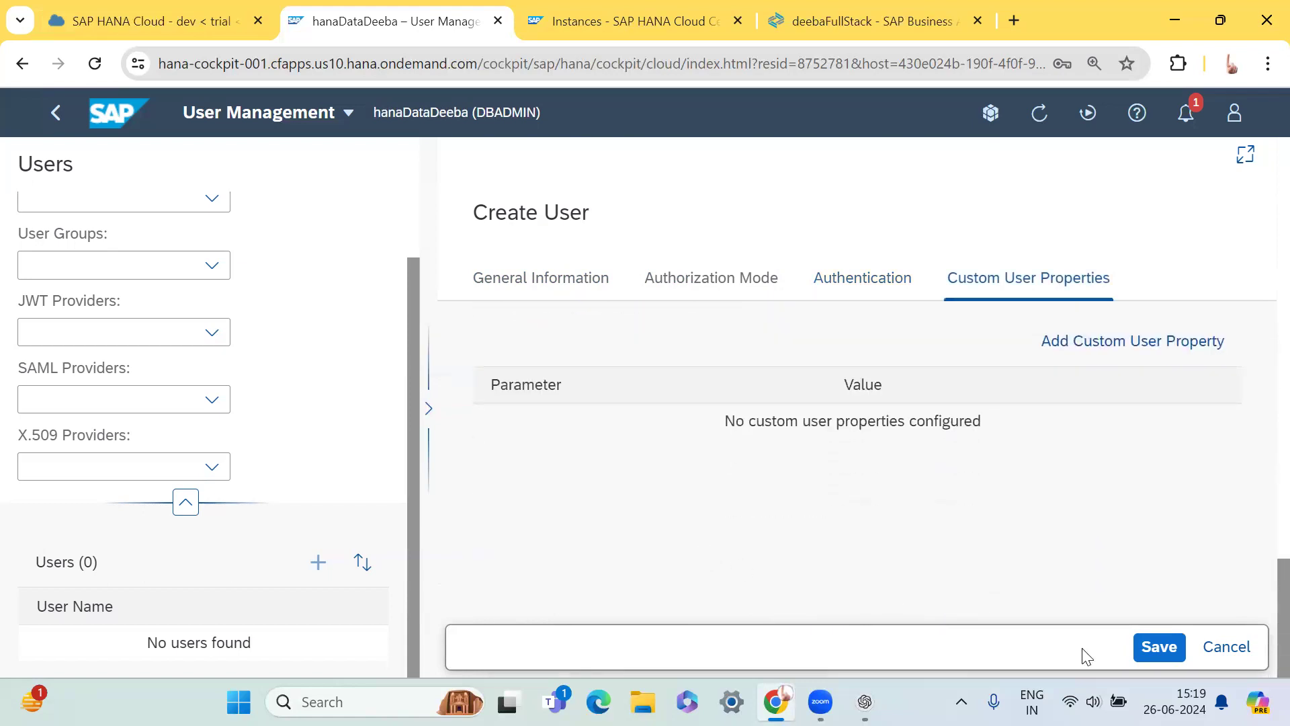
left_click(1163, 653)
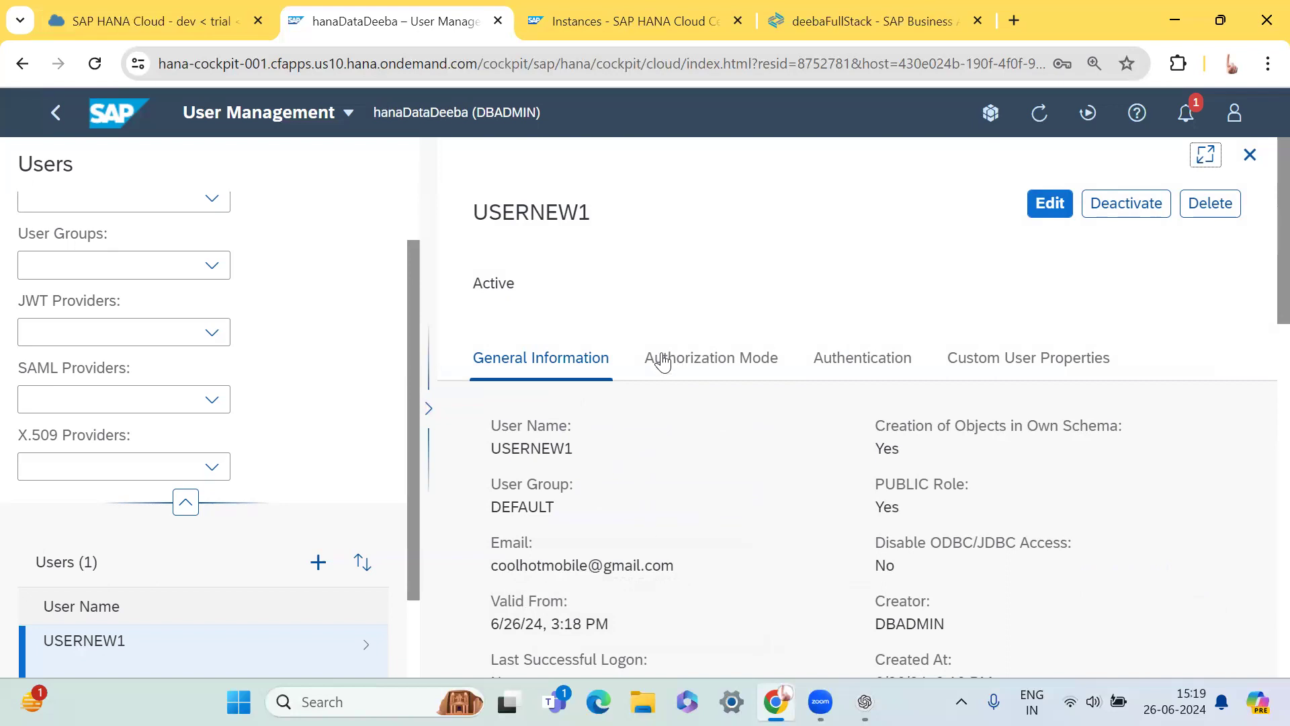
- Switch from User Management to the Role Management app via the related apps list
scroll(398, 463, "up", 2)
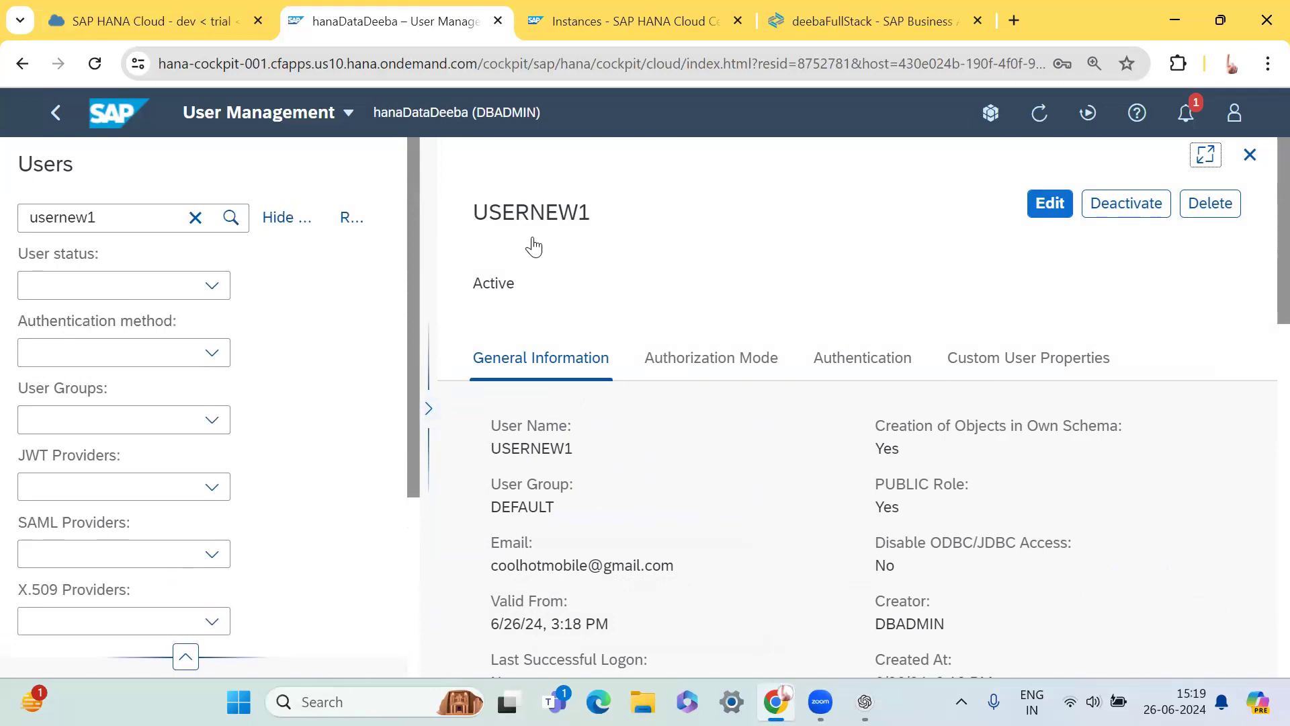
left_click(348, 113)
left_click(351, 313)
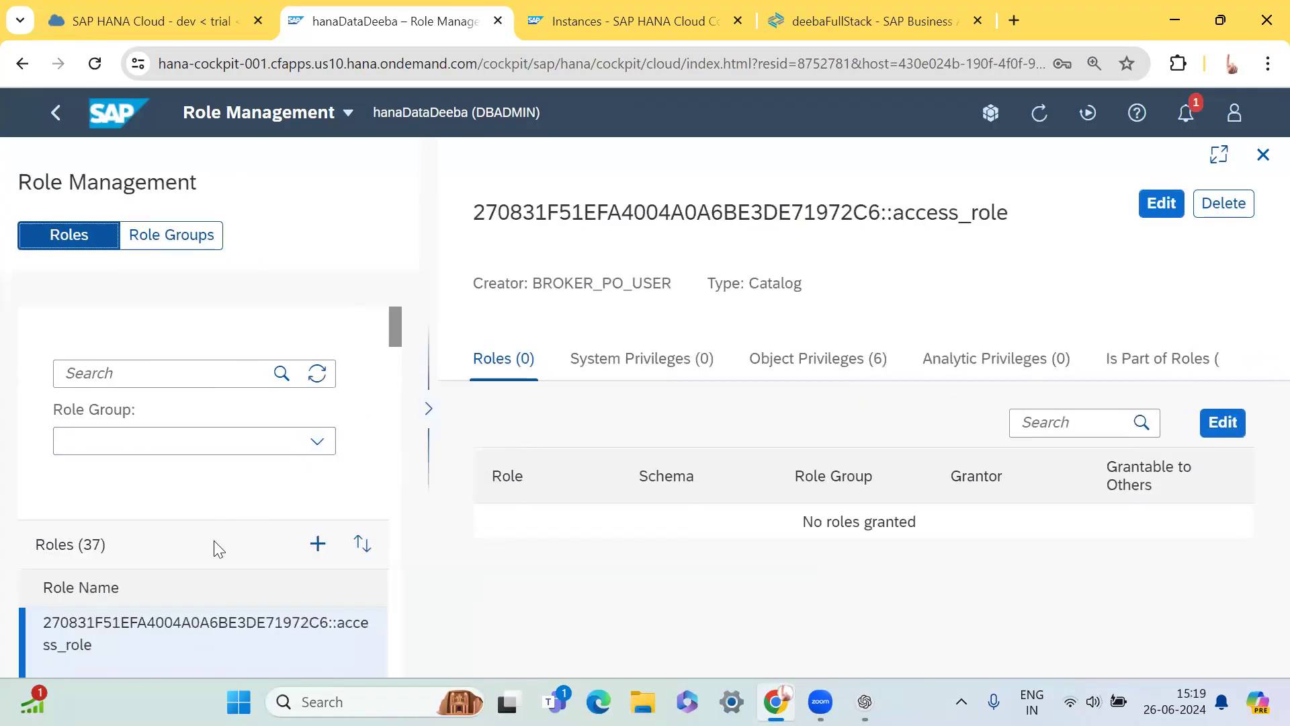
- Search the roles for 'roledan' and open the ROLEDAN role's details
left_click(186, 372)
type("danrole")
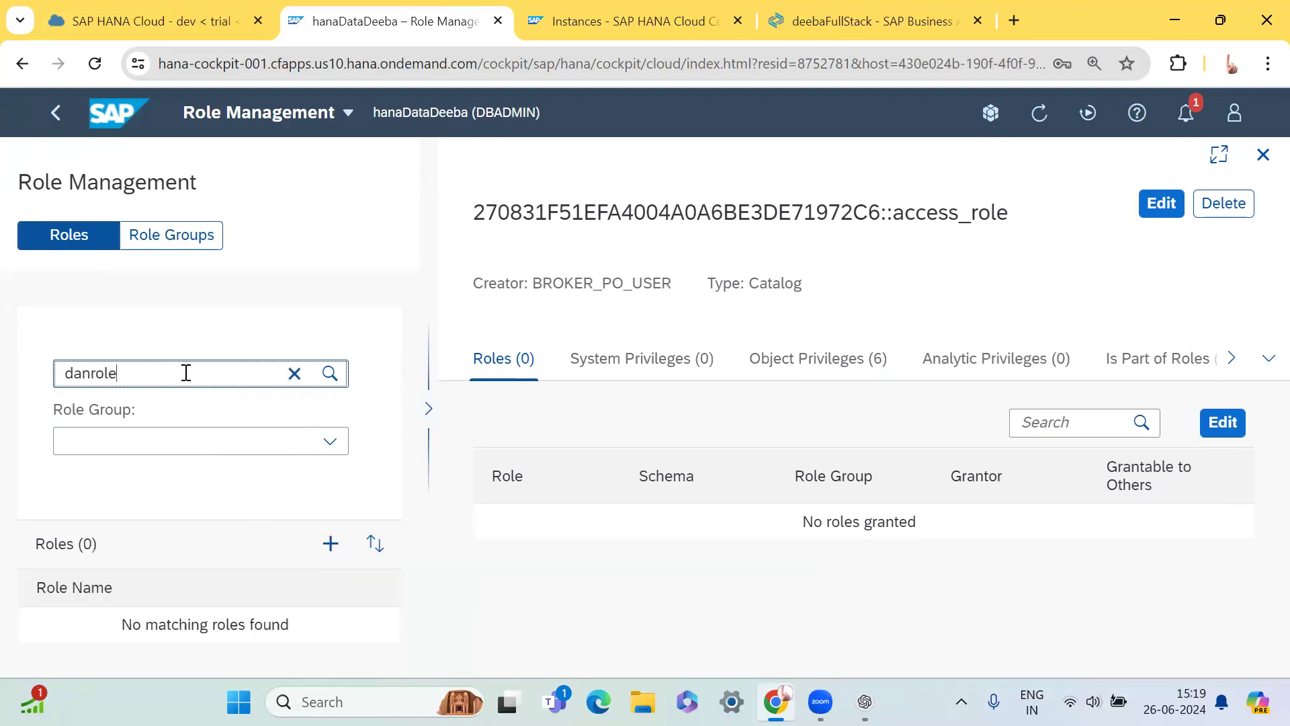
key("BackSpace")
key("BackSpace")
key("BackSpace")
type("ro")
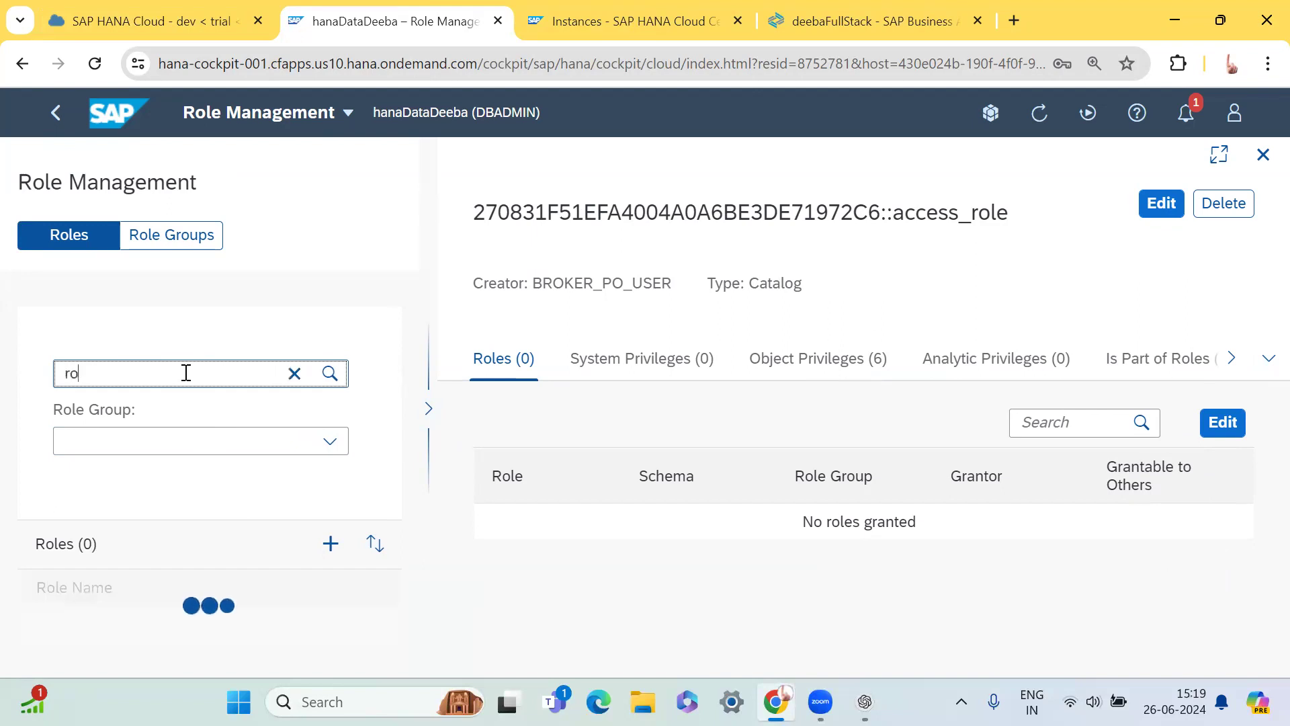
type("ledan")
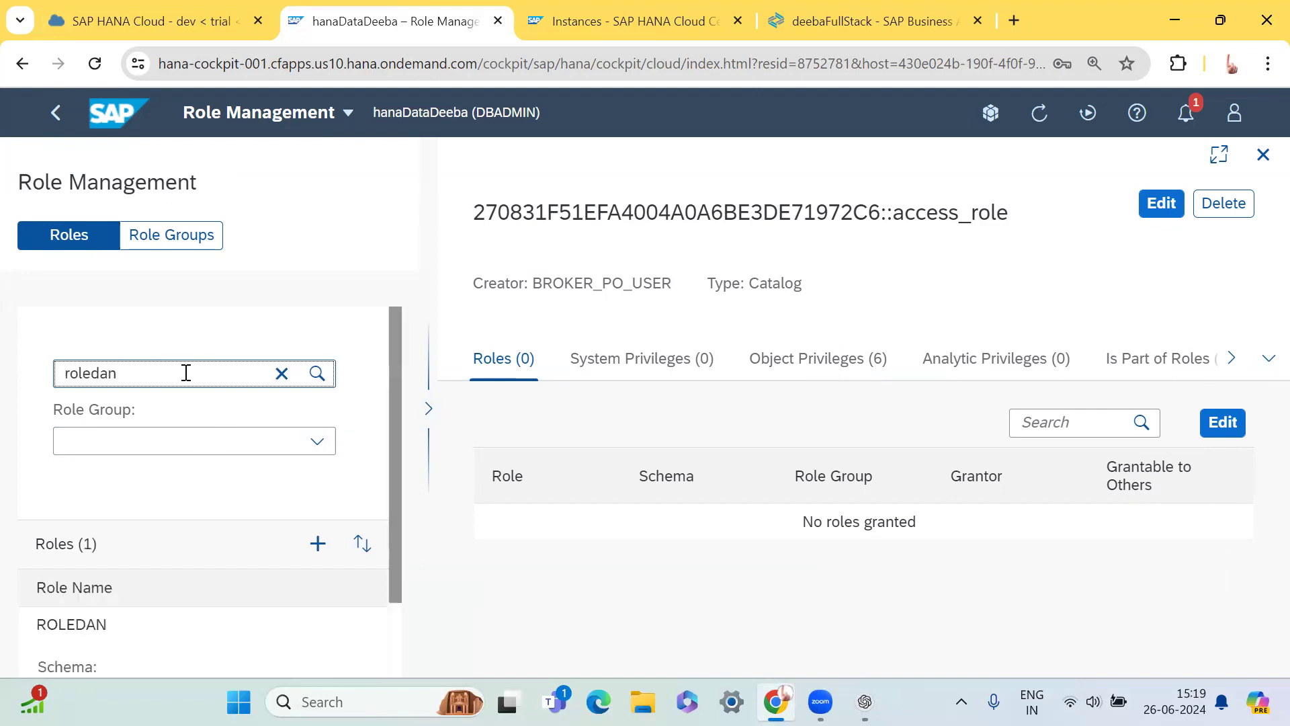
scroll(162, 578, "down", 1)
left_click(94, 537)
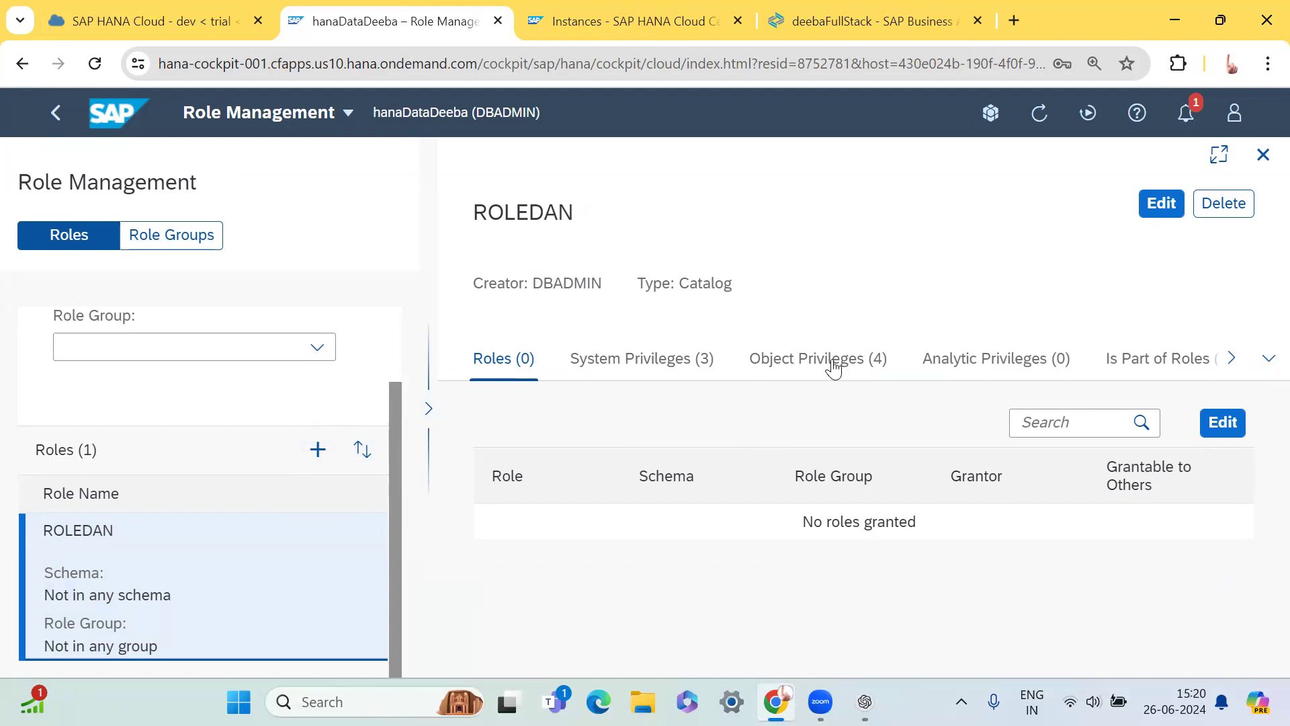
- Show ROLEDAN's System Privileges: AUDIT ADMIN, AUDIT OPERATOR and AUDIT READ
left_click(1231, 357)
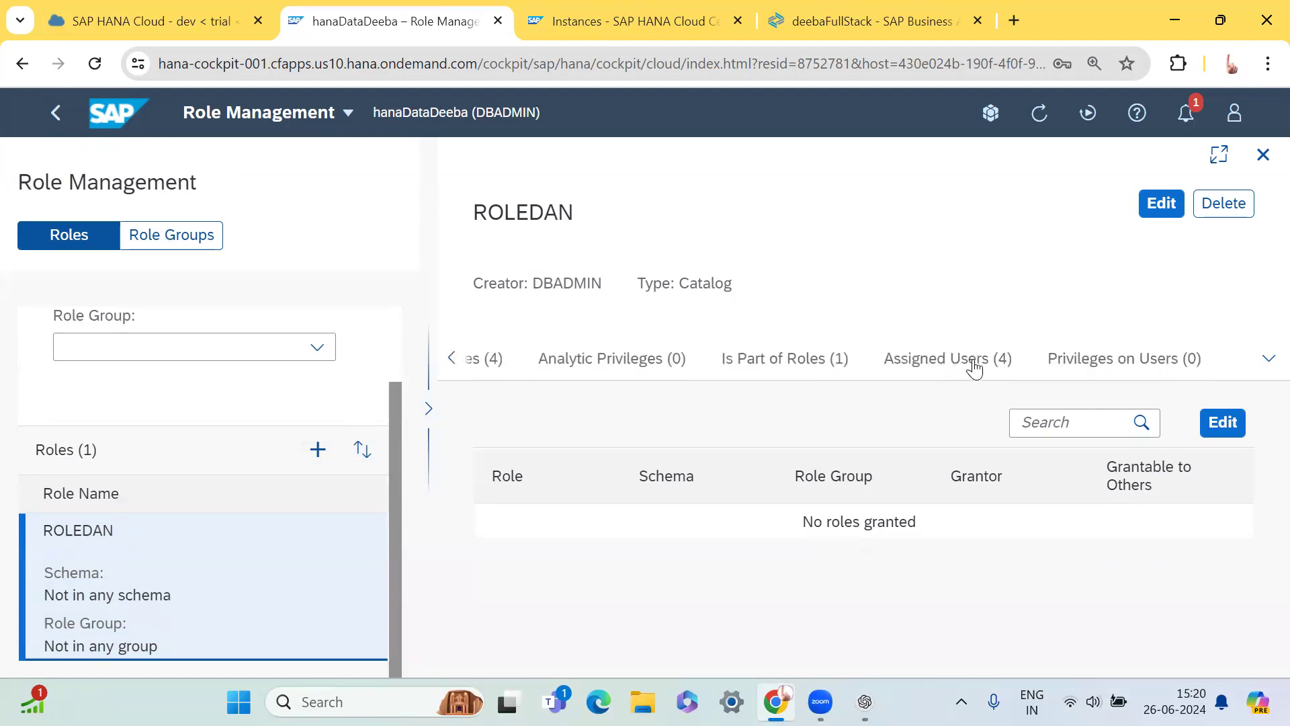
left_click(451, 358)
left_click(670, 366)
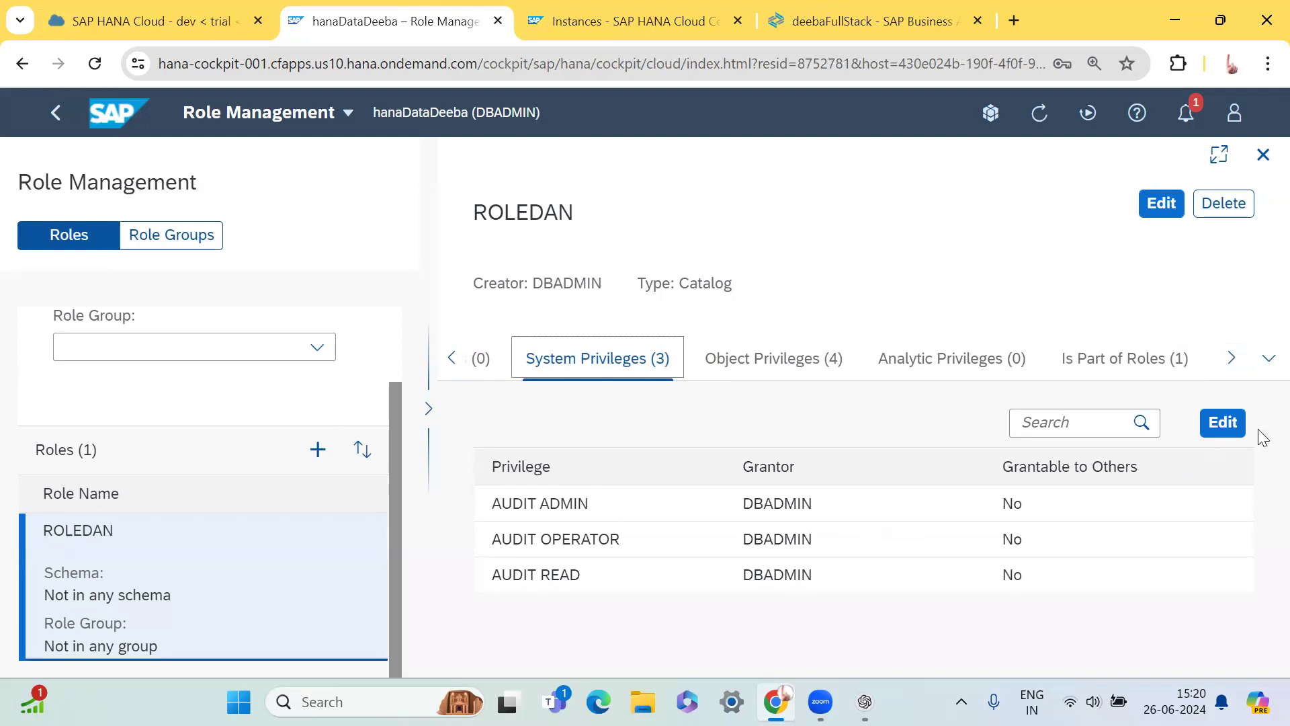
- Edit ROLEDAN's system privileges, remove AUDIT ADMIN, and save the role
left_click(1218, 426)
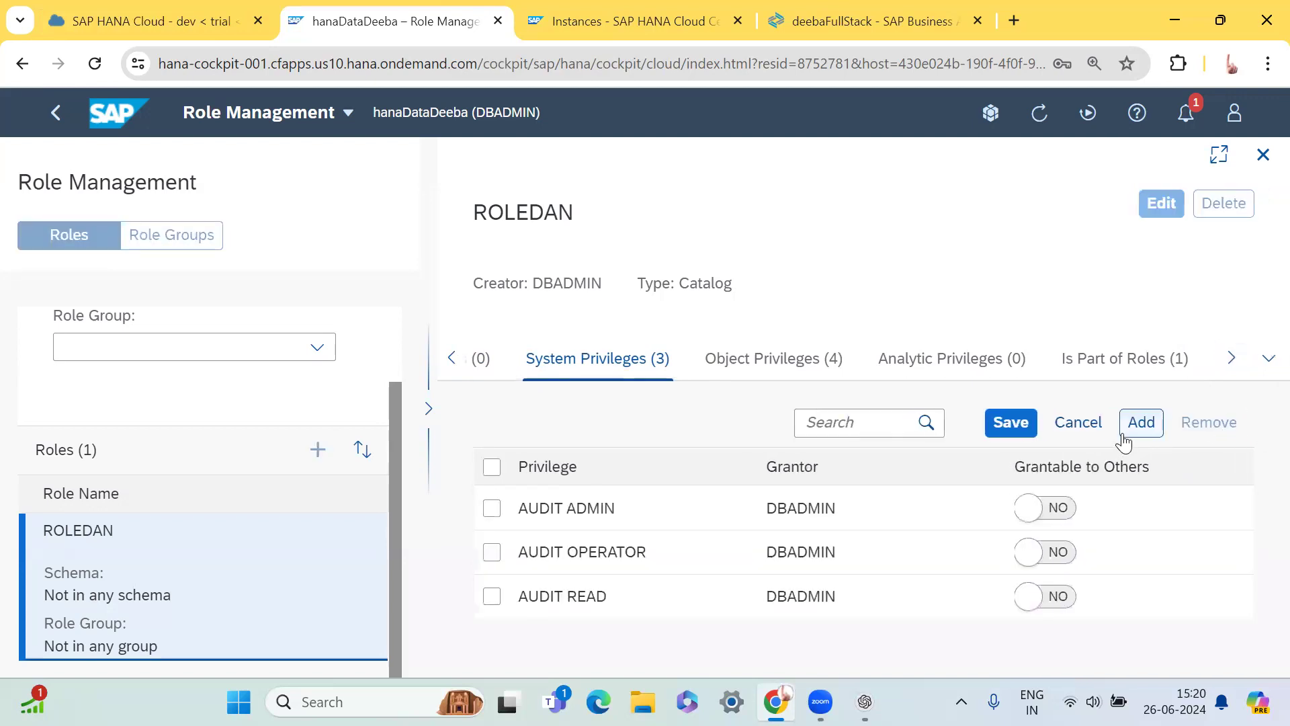
left_click(492, 508)
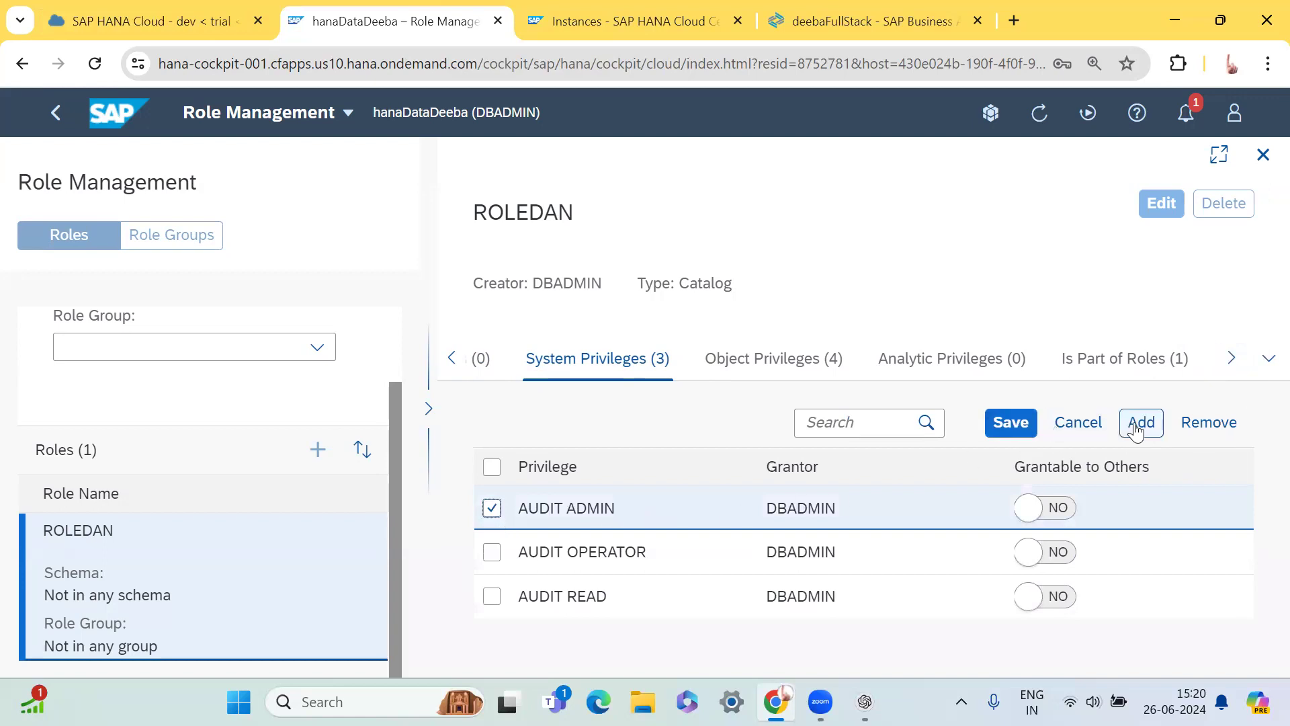
left_click(1211, 424)
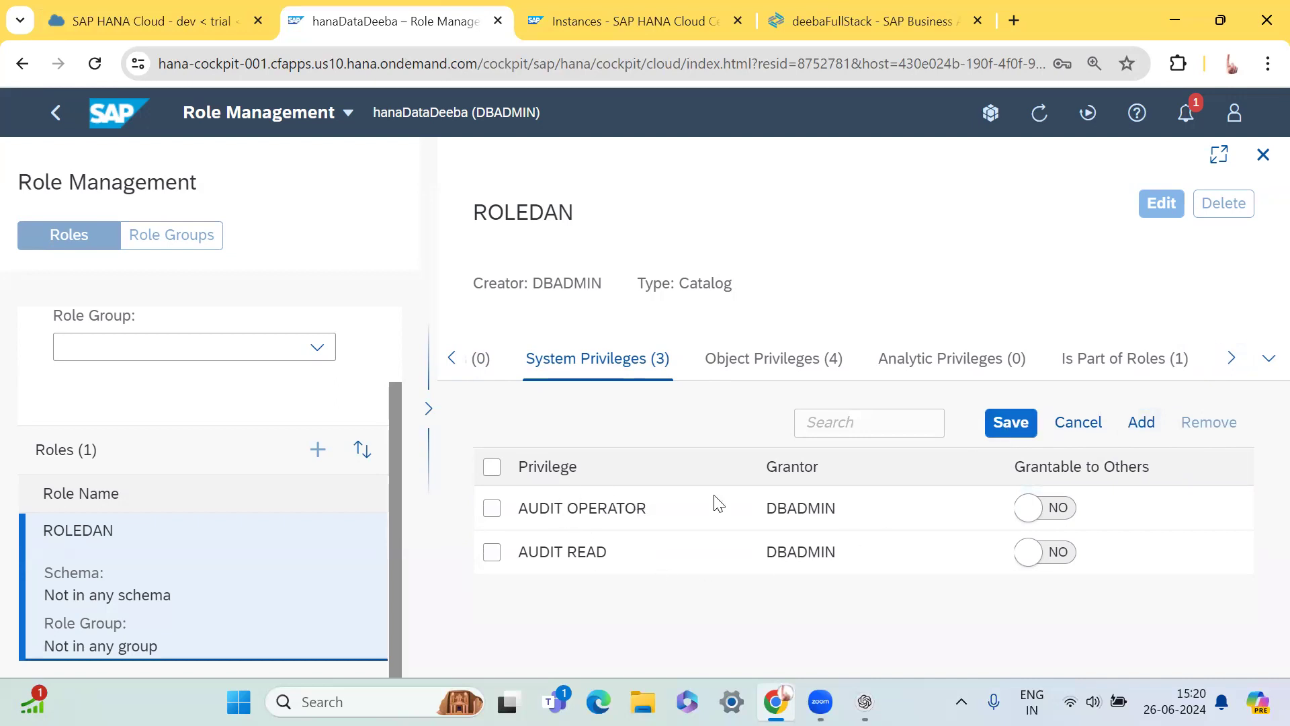
left_click(1012, 423)
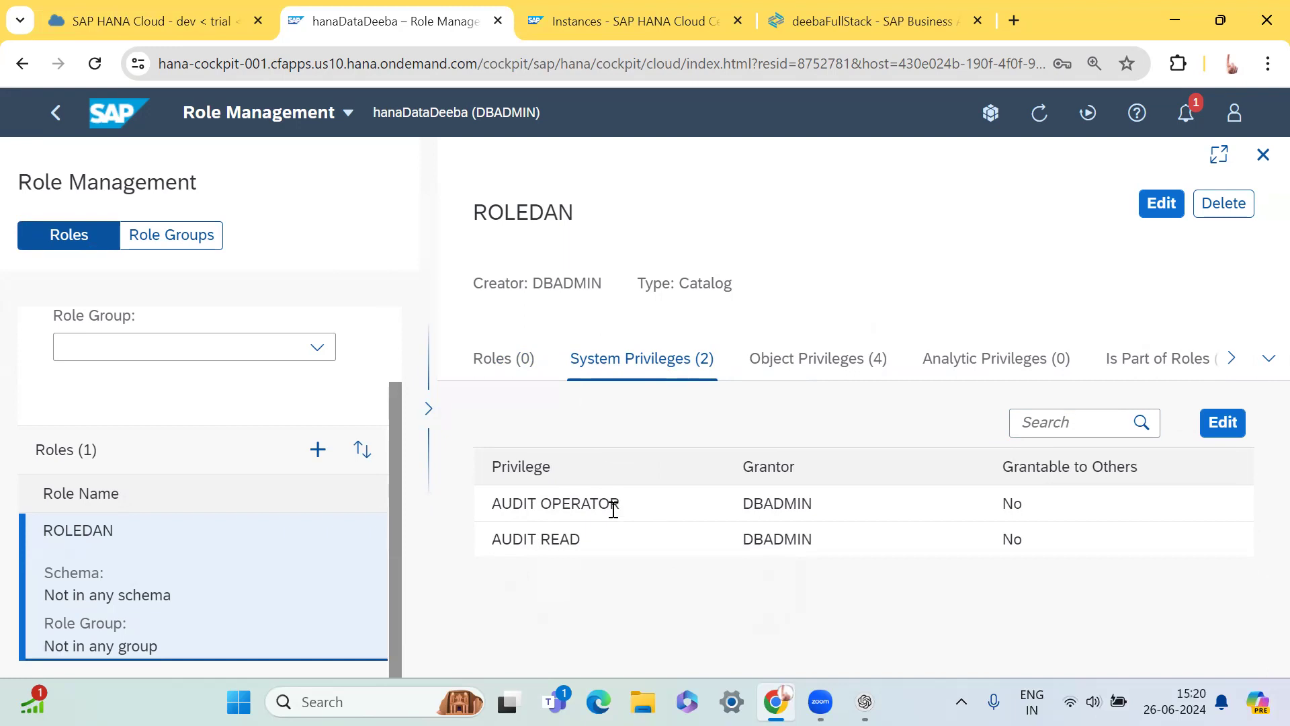
- Review ROLEDAN's object privileges, then open Role Assignment from its Assigned Users section
left_click(825, 370)
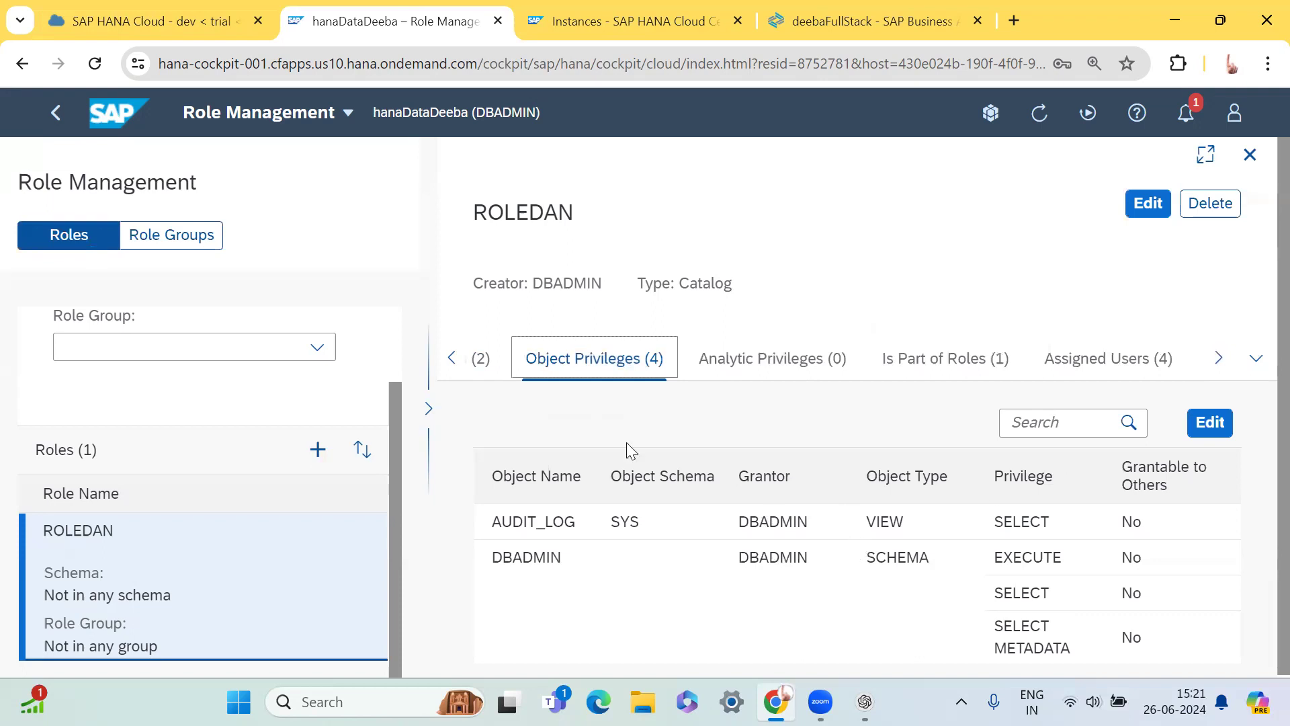
left_click(452, 358)
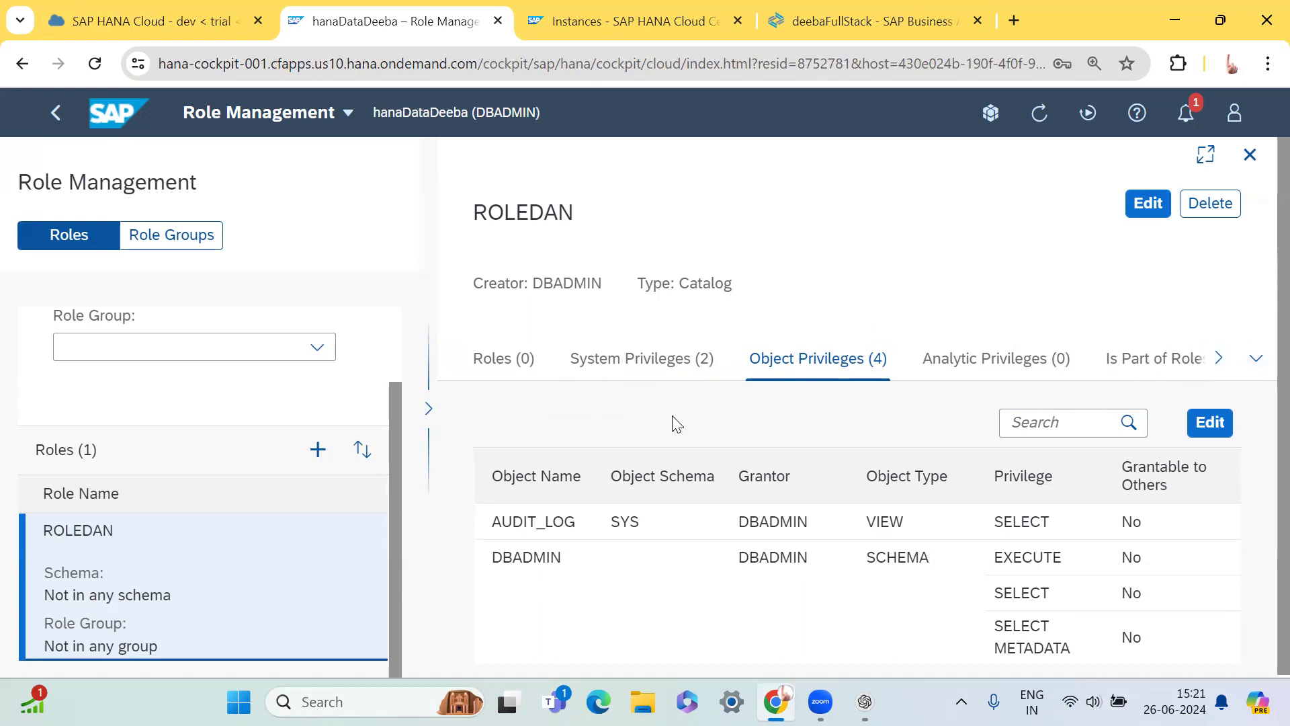
left_click(1220, 358)
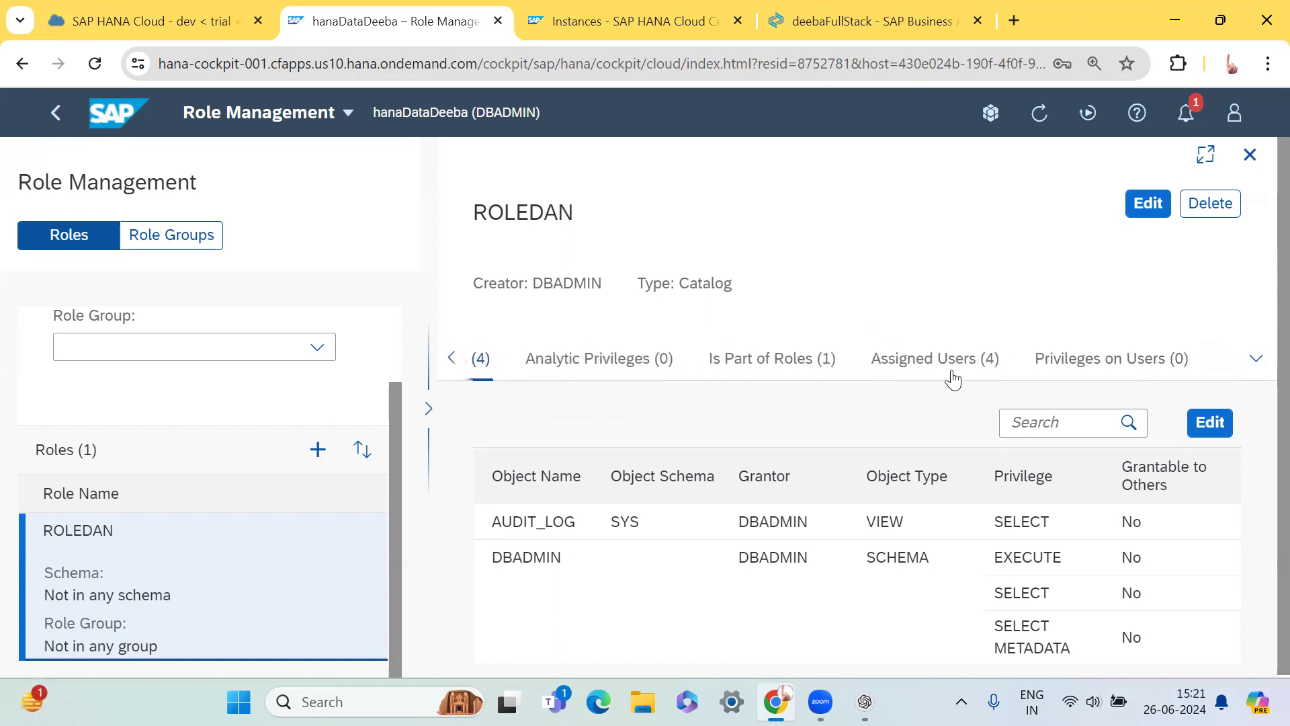
left_click(942, 370)
left_click(1186, 430)
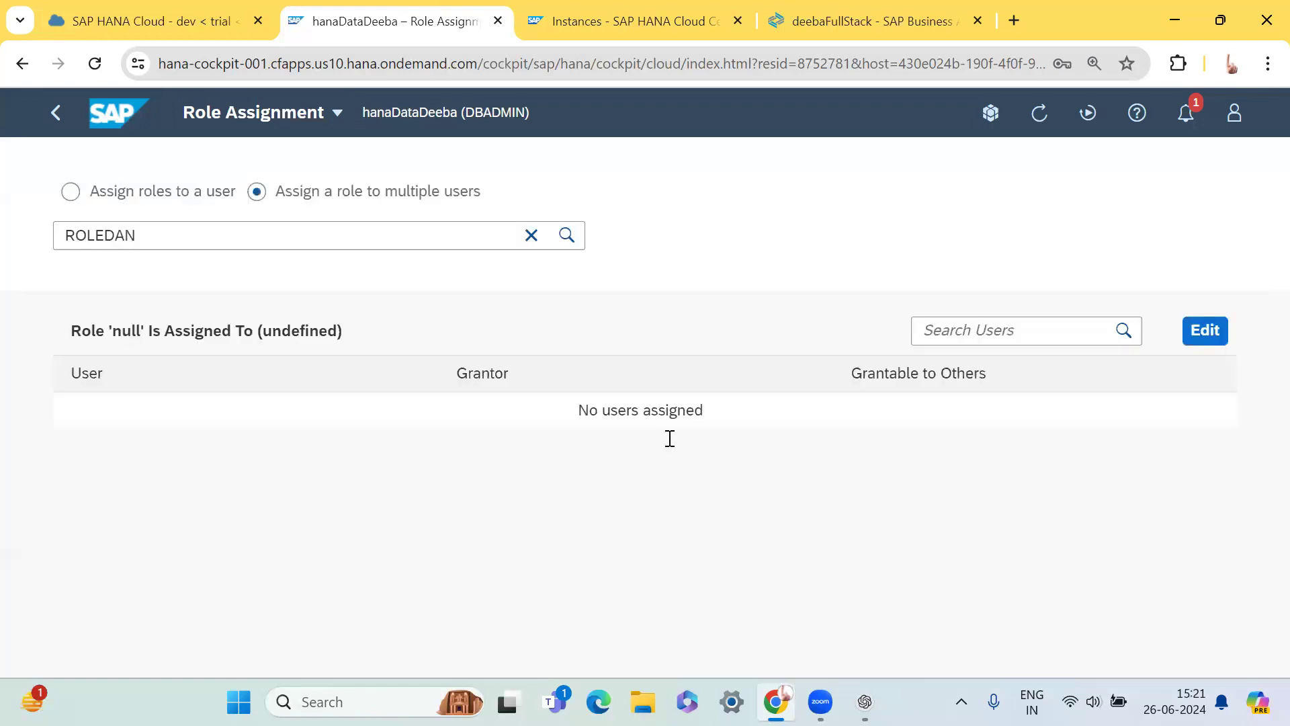
- Replace ROLEDAN in the role search with 'usernew1' and run it, finding no matching role
left_click(172, 237)
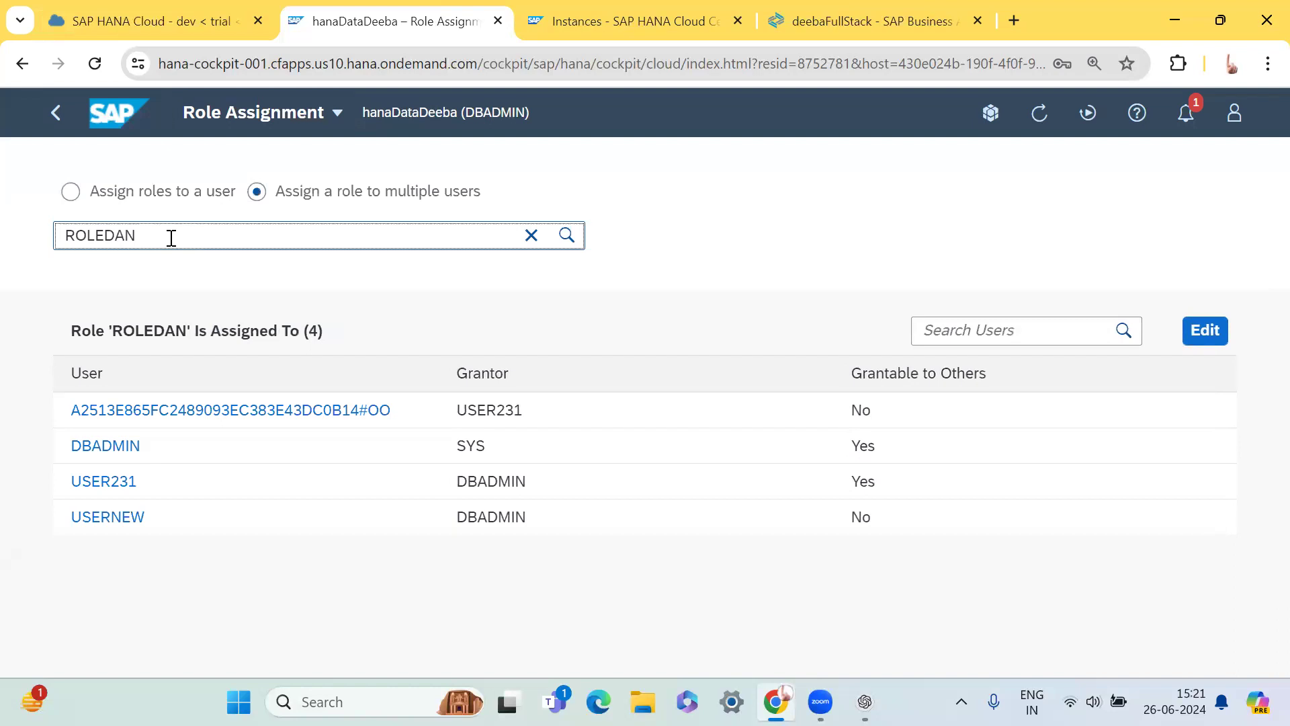
key("BackSpace")
key("BackSpace")
key("BackSpace")
key("BackSpace")
key("BackSpace")
key("BackSpace")
key("BackSpace")
type("user")
key("BackSpace")
key("BackSpace")
key("BackSpace")
key("BackSpace")
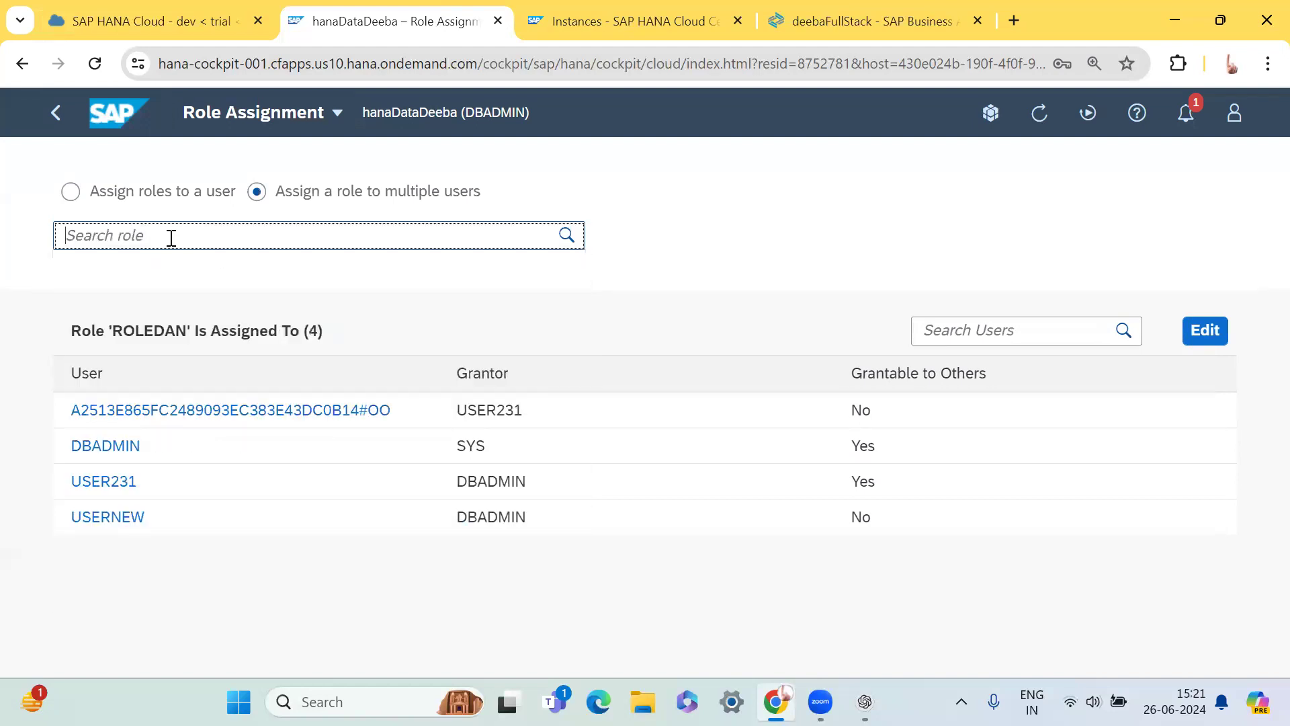
type("usernew1")
key("Return")
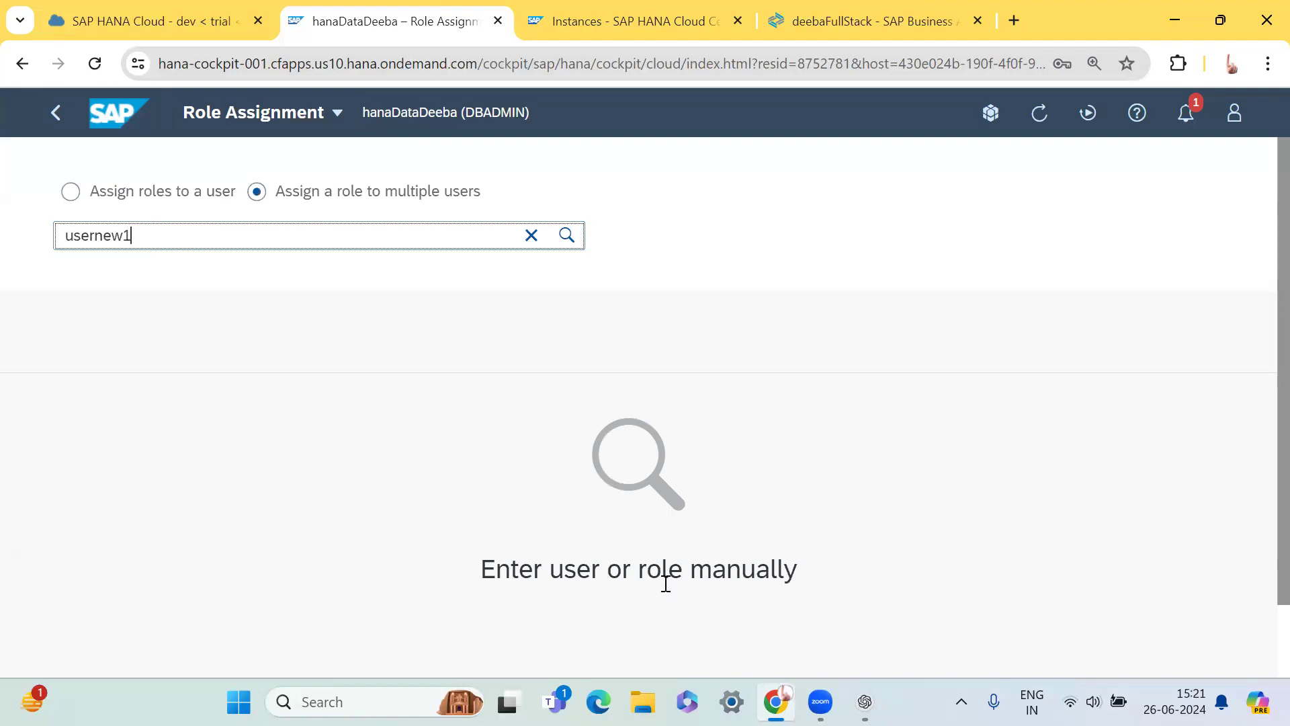
- Switch to 'Assign roles to a user' and select USERNEW1, who holds only PUBLIC
left_click(71, 192)
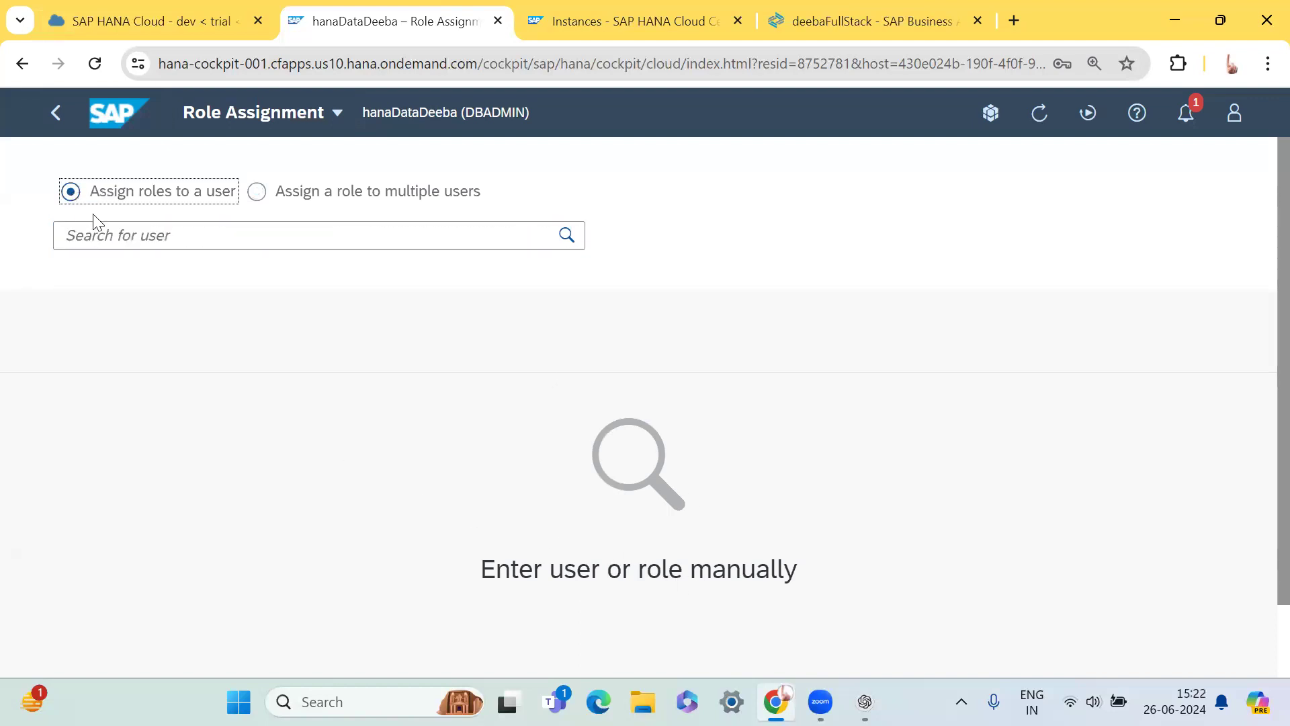
type("us")
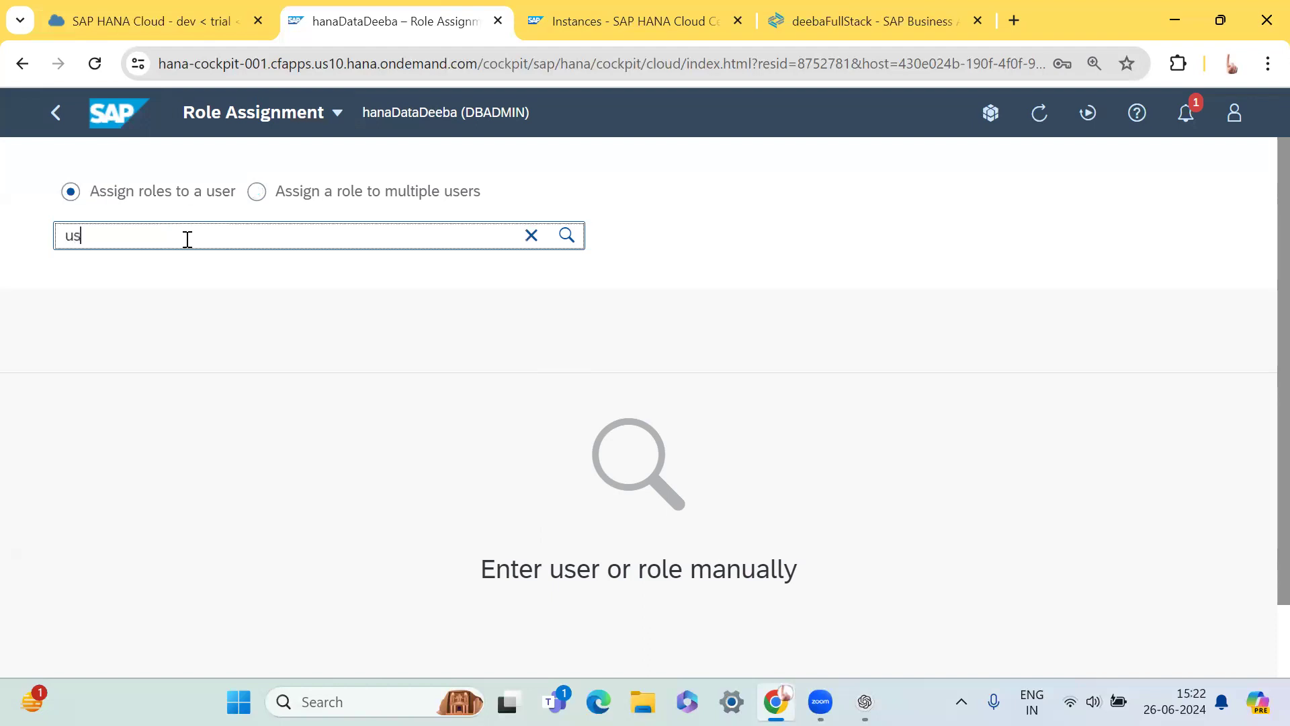
type("ernew1")
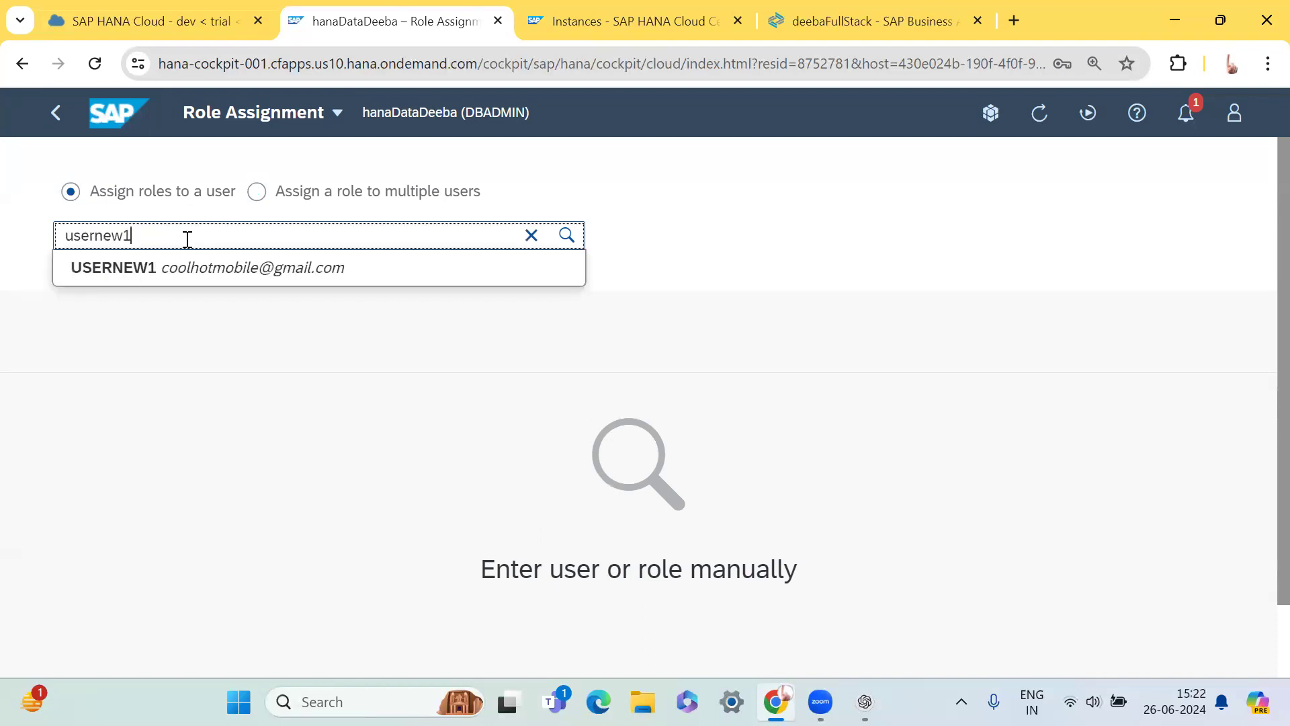
left_click(145, 274)
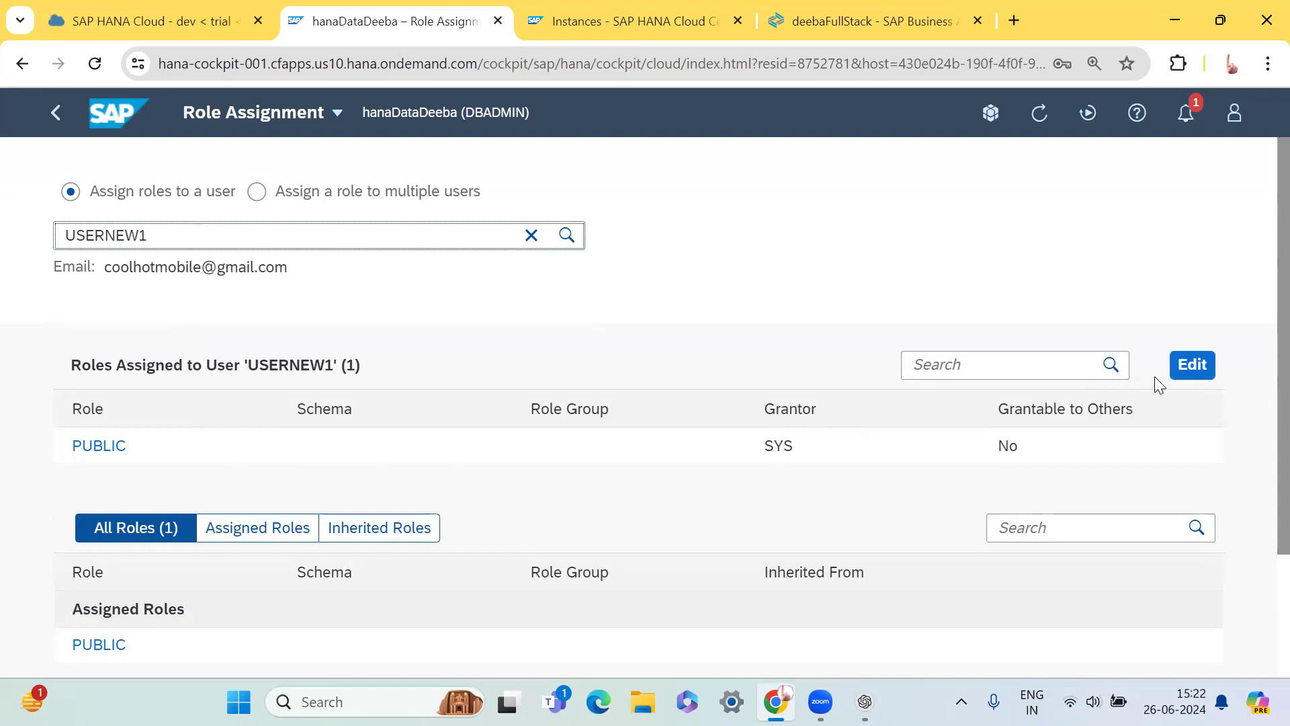
- Add the ROLEDAN role to USERNEW1's assignments and save
left_click(1195, 373)
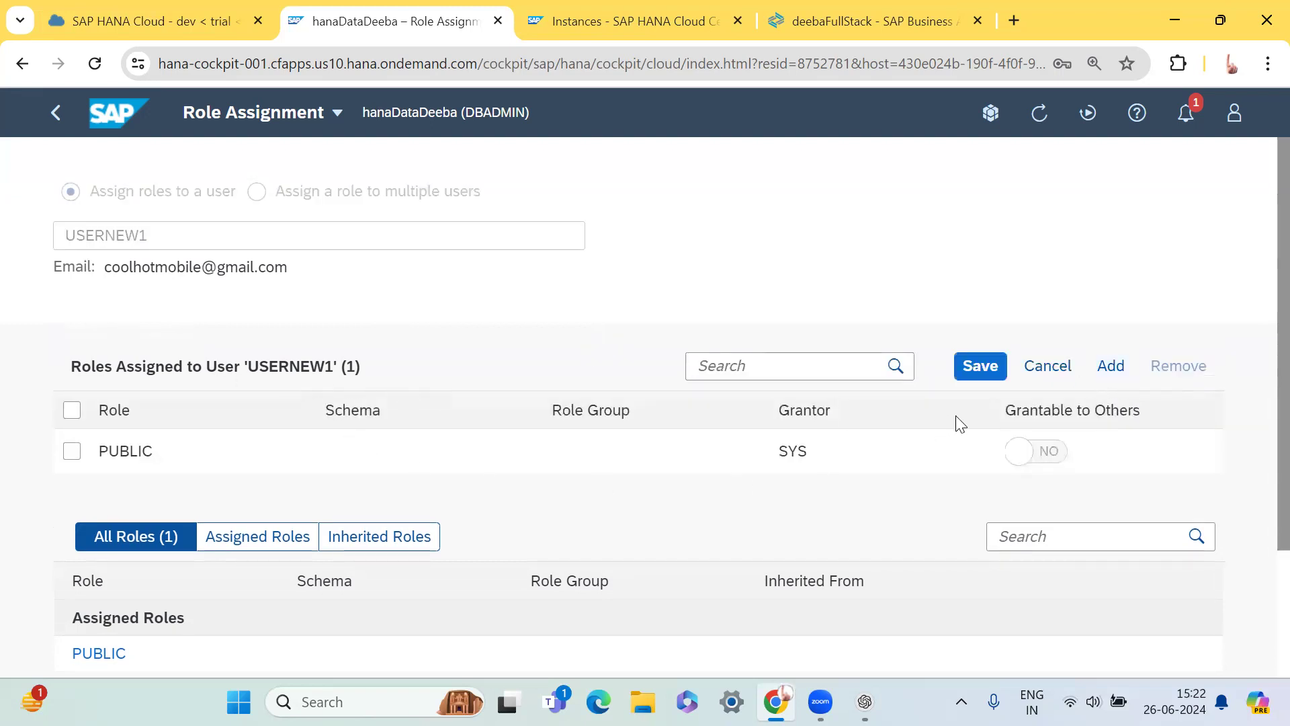
left_click(1107, 372)
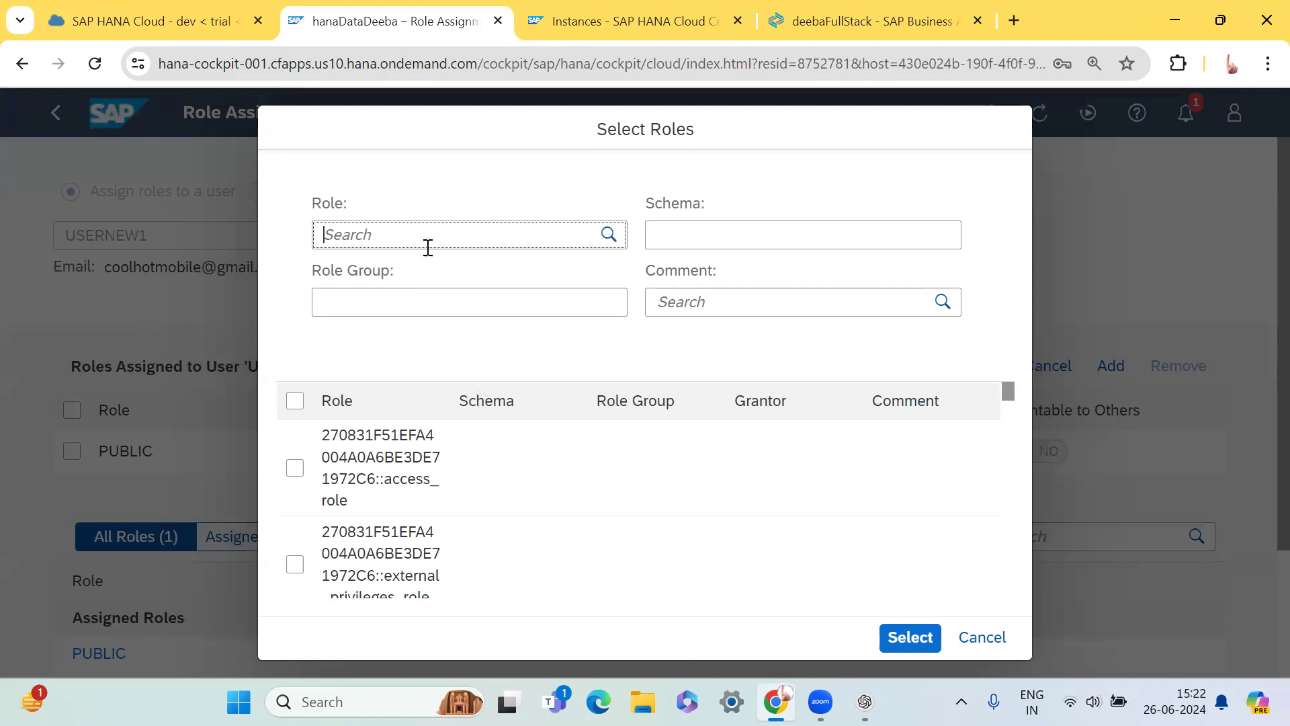
type("roledan")
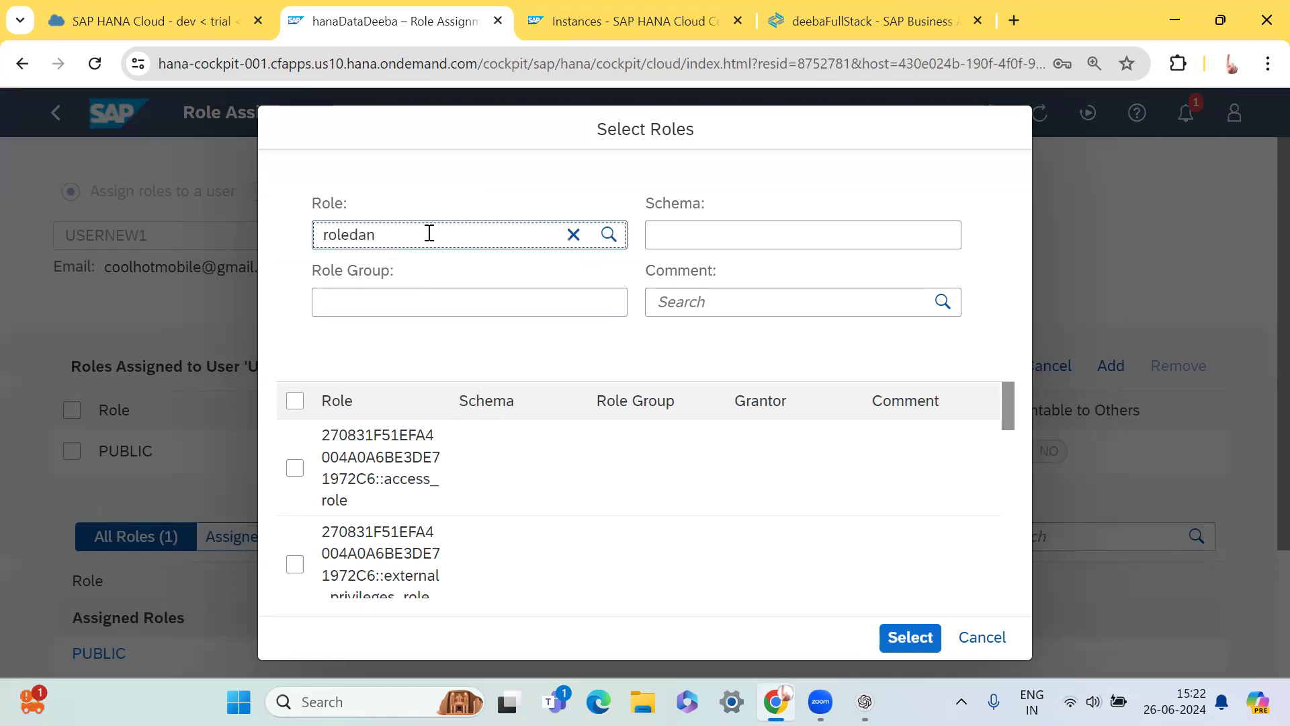
left_click(295, 442)
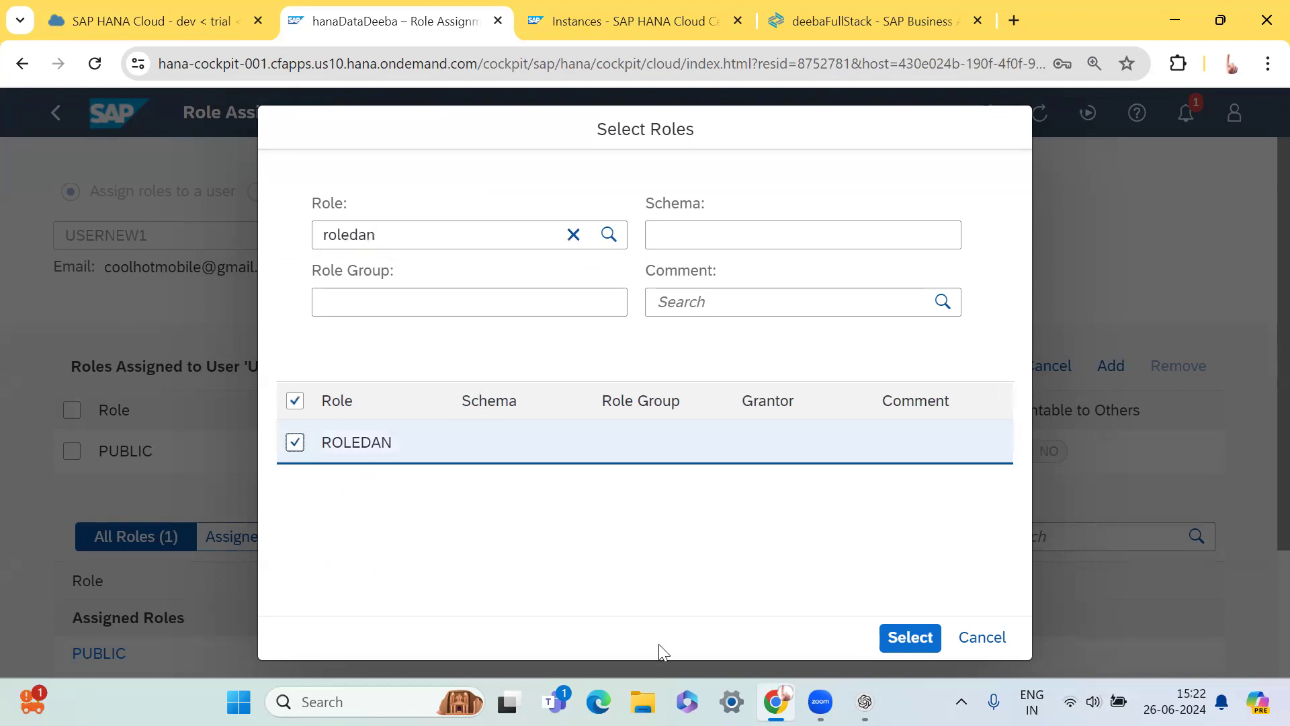
left_click(908, 637)
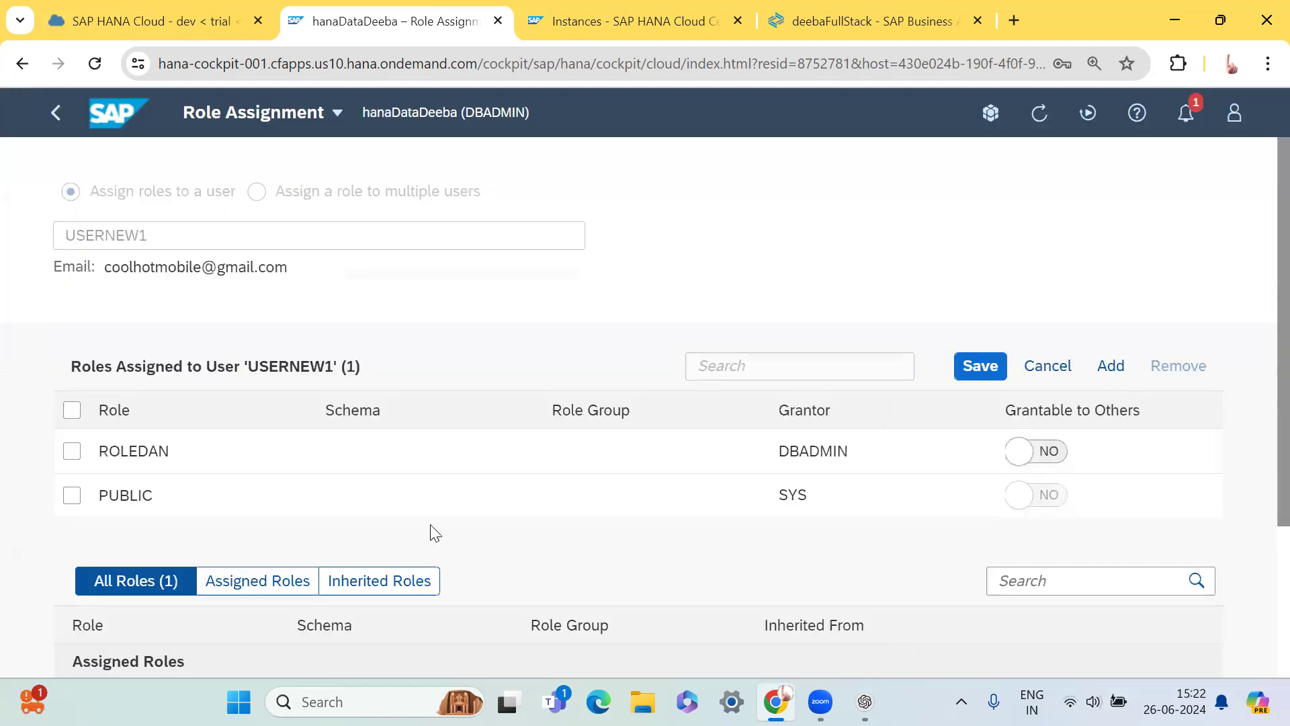
left_click(981, 366)
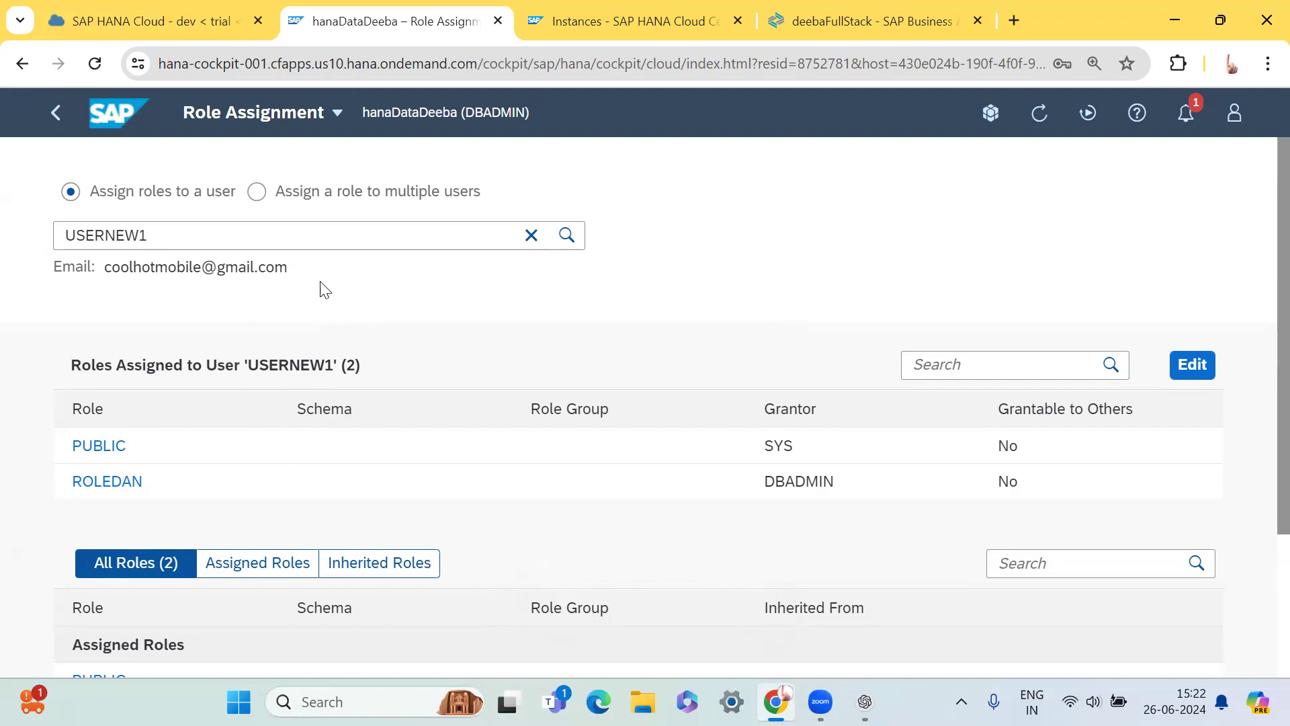
- Go to the Database Overview, search apps for 'audit' and open the Auditing app's enabled policies
left_click(329, 120)
left_click(252, 194)
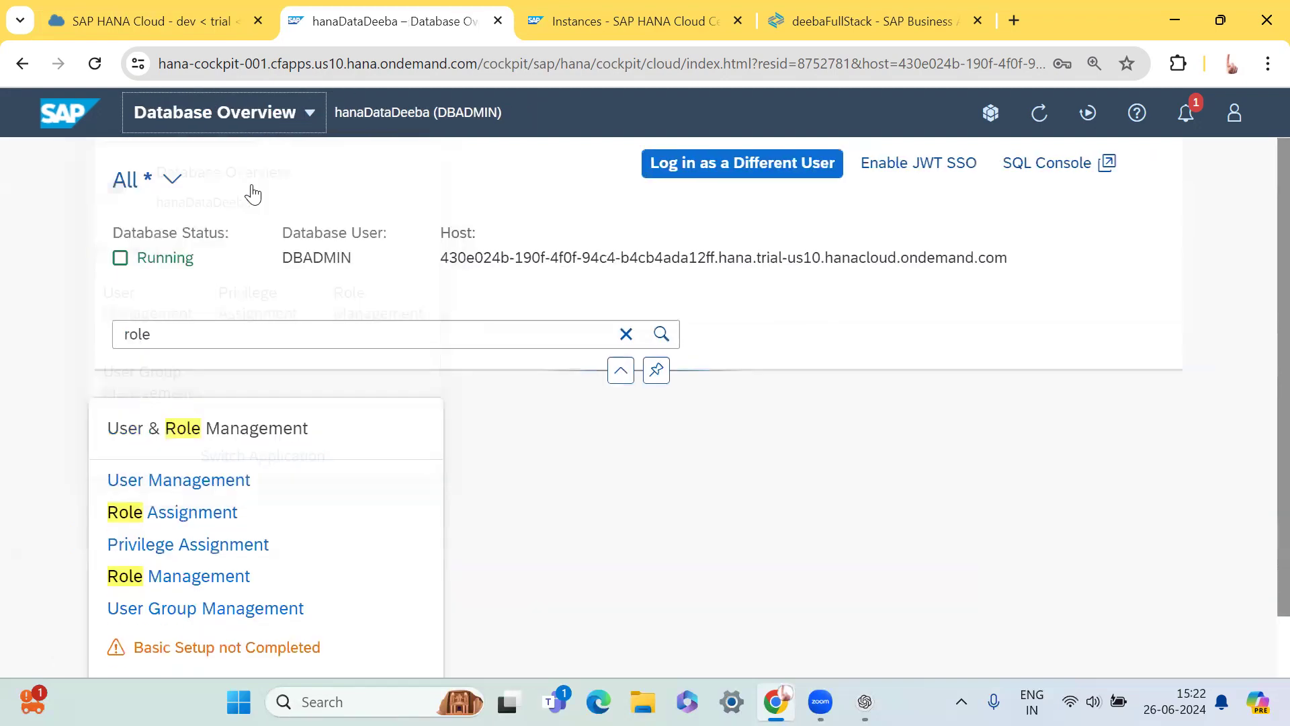
left_click(233, 337)
key("BackSpace")
key("BackSpace")
key("BackSpace")
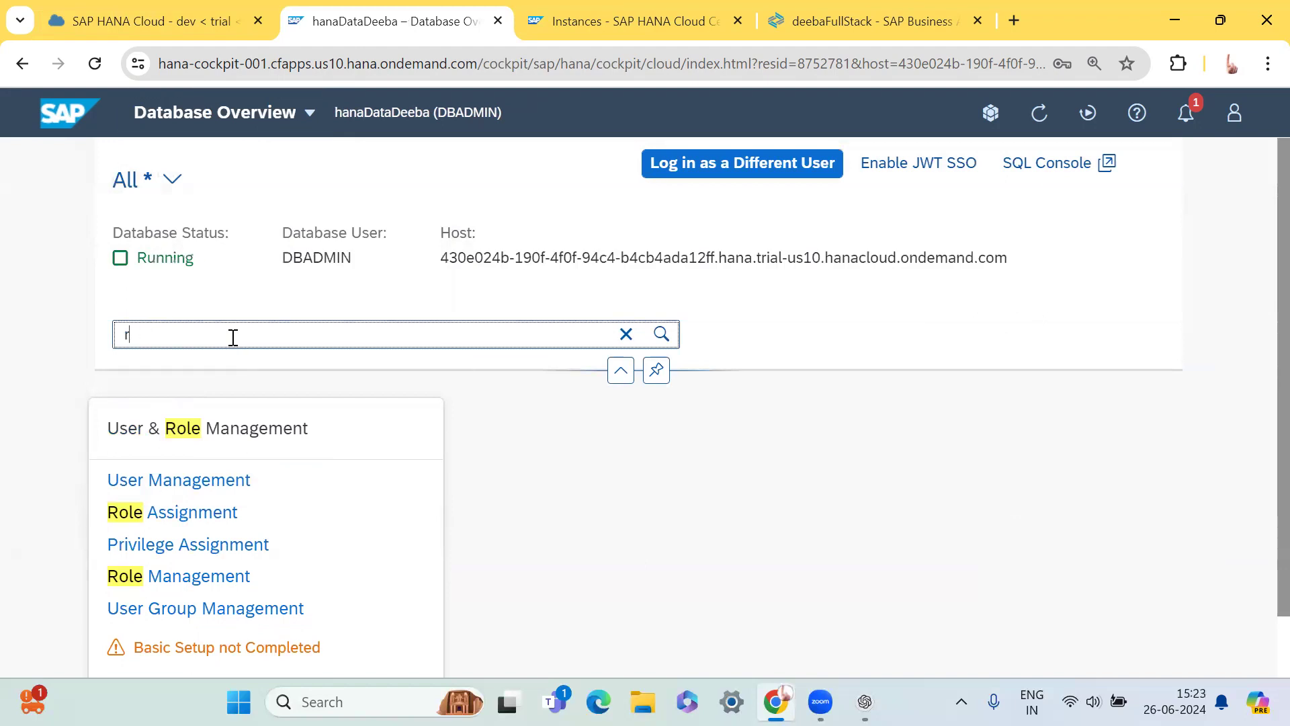
key("BackSpace")
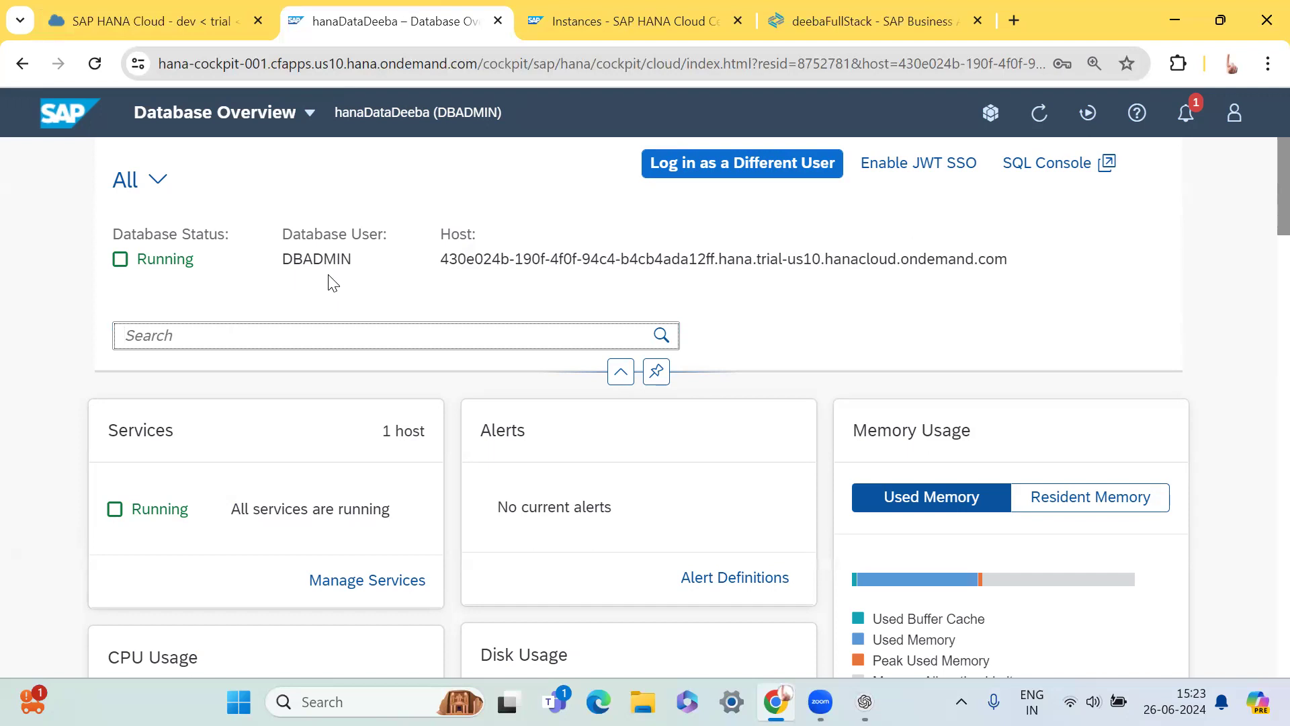
left_click(225, 340)
type("audit")
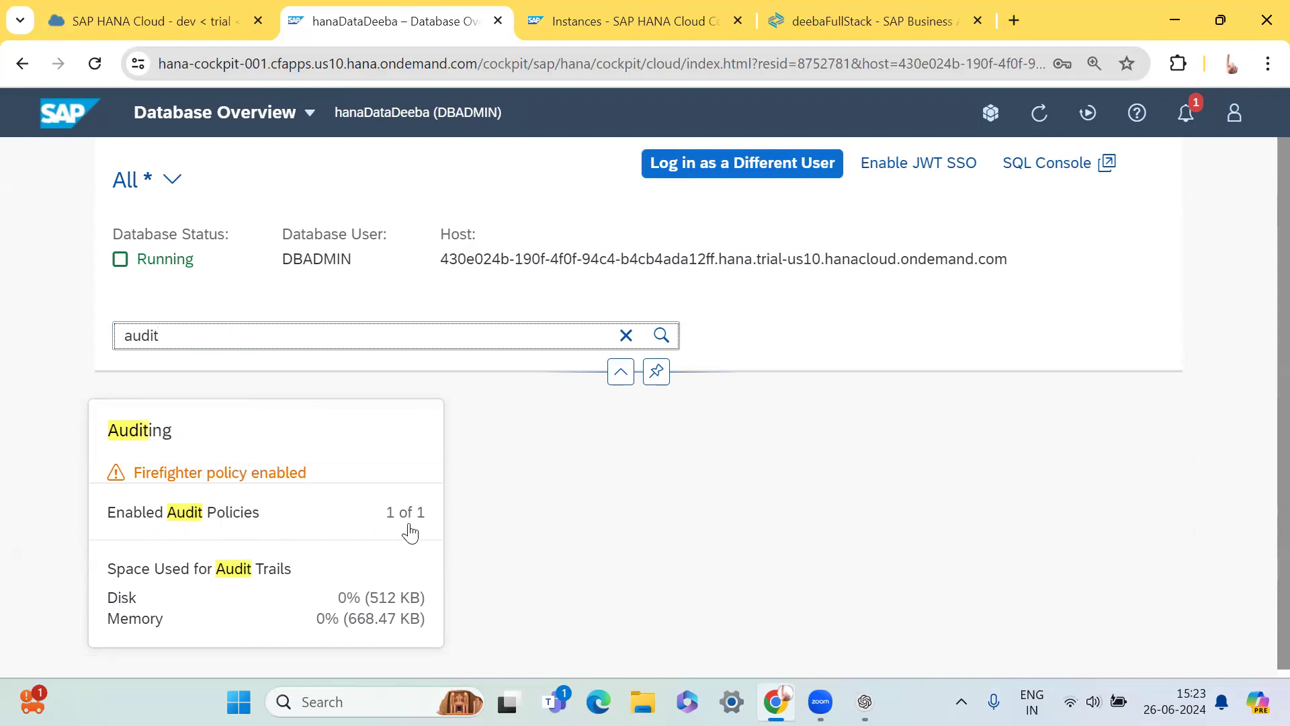
left_click(374, 525)
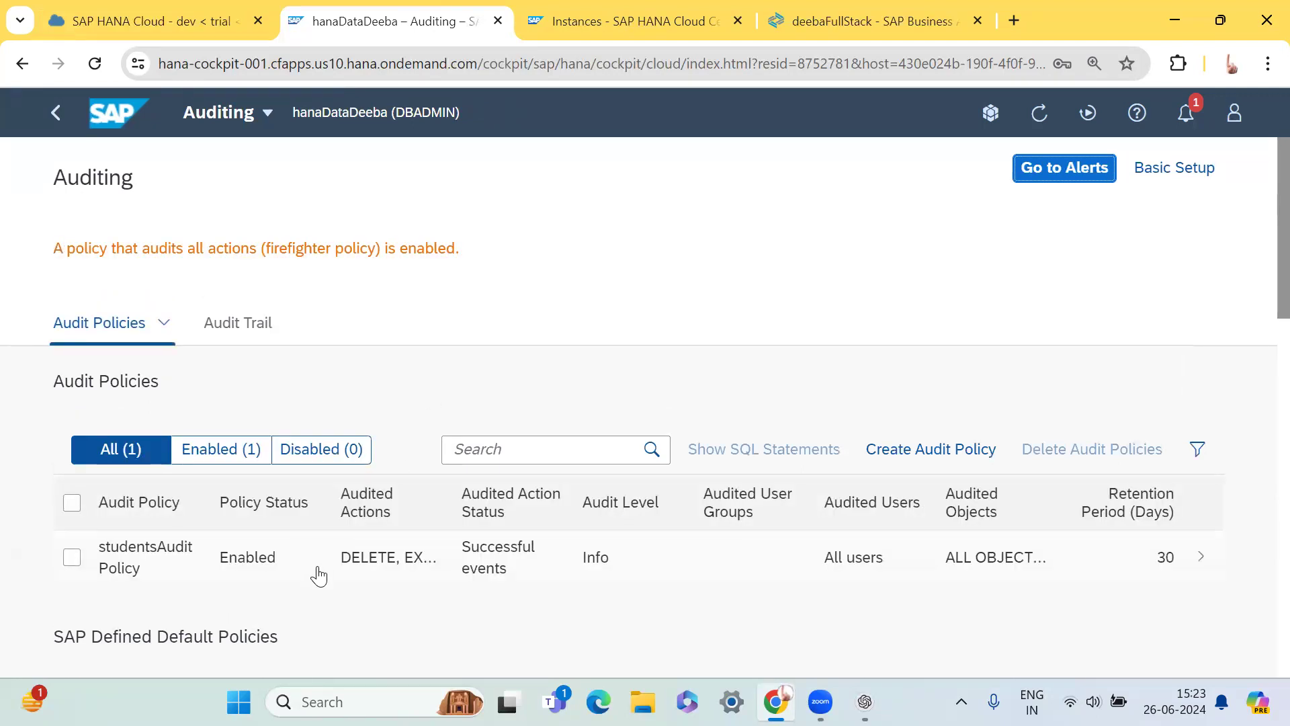
- View studentsAuditPolicy's details, then go back to the audit policy list
left_click(343, 566)
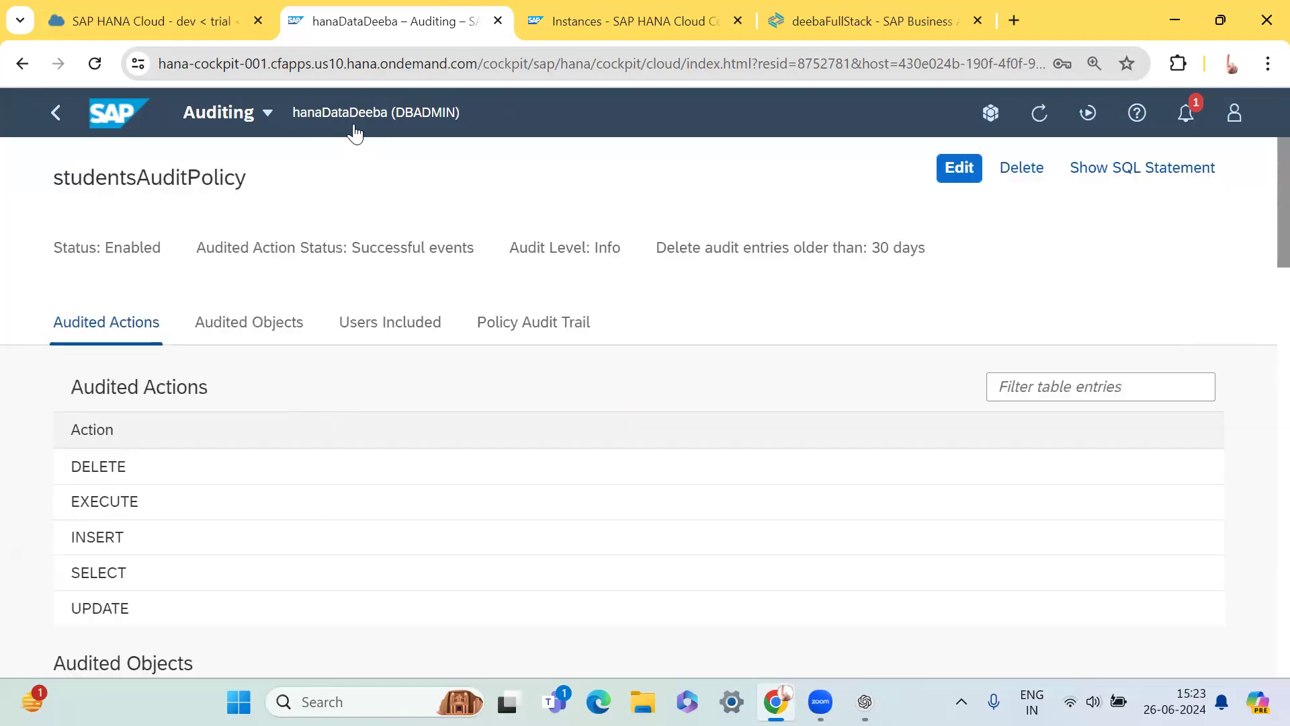
left_click(62, 123)
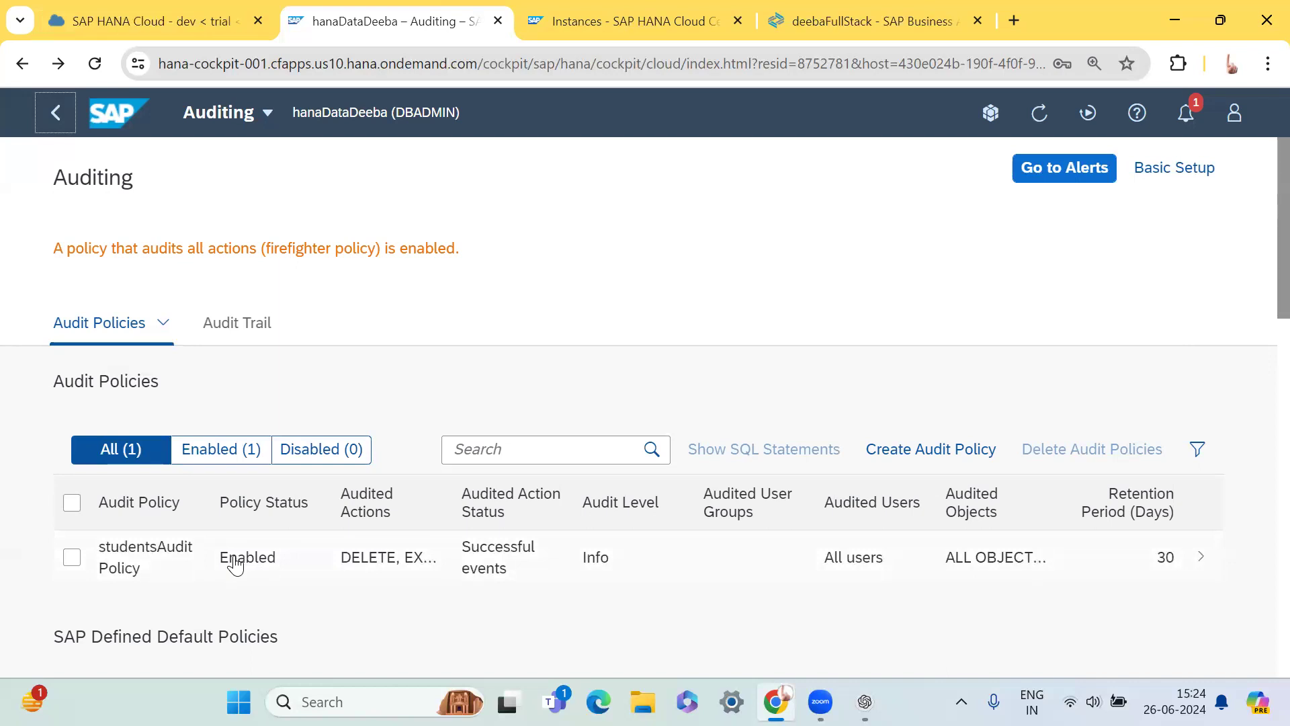
- Return to the Database Overview and delete the cached logon credentials to switch users
left_click(261, 115)
left_click(283, 189)
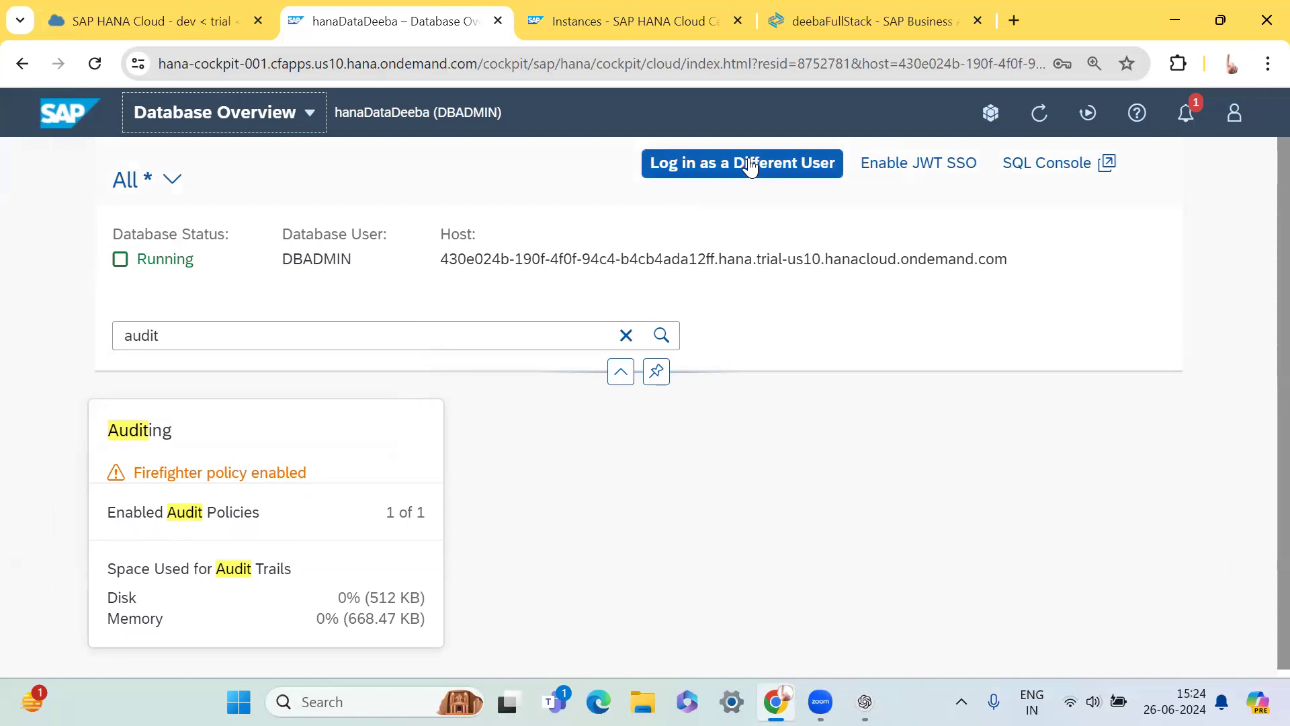
left_click(729, 165)
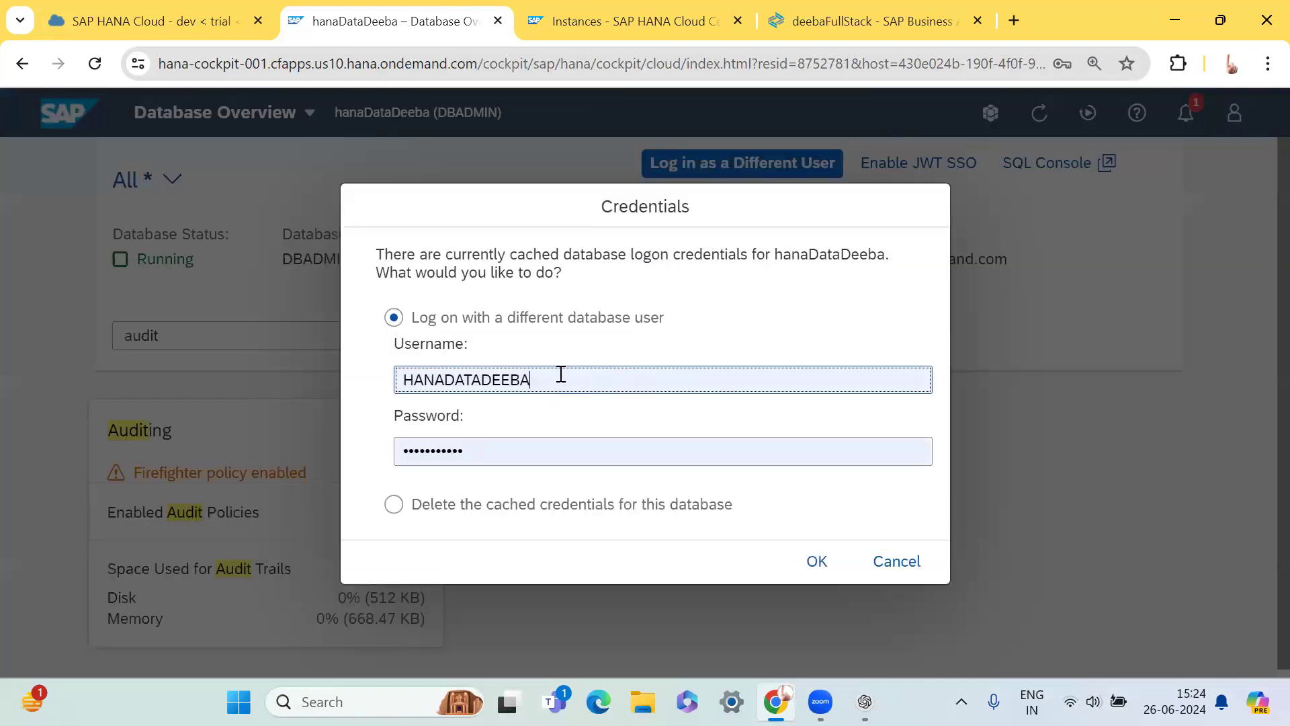
left_click(394, 505)
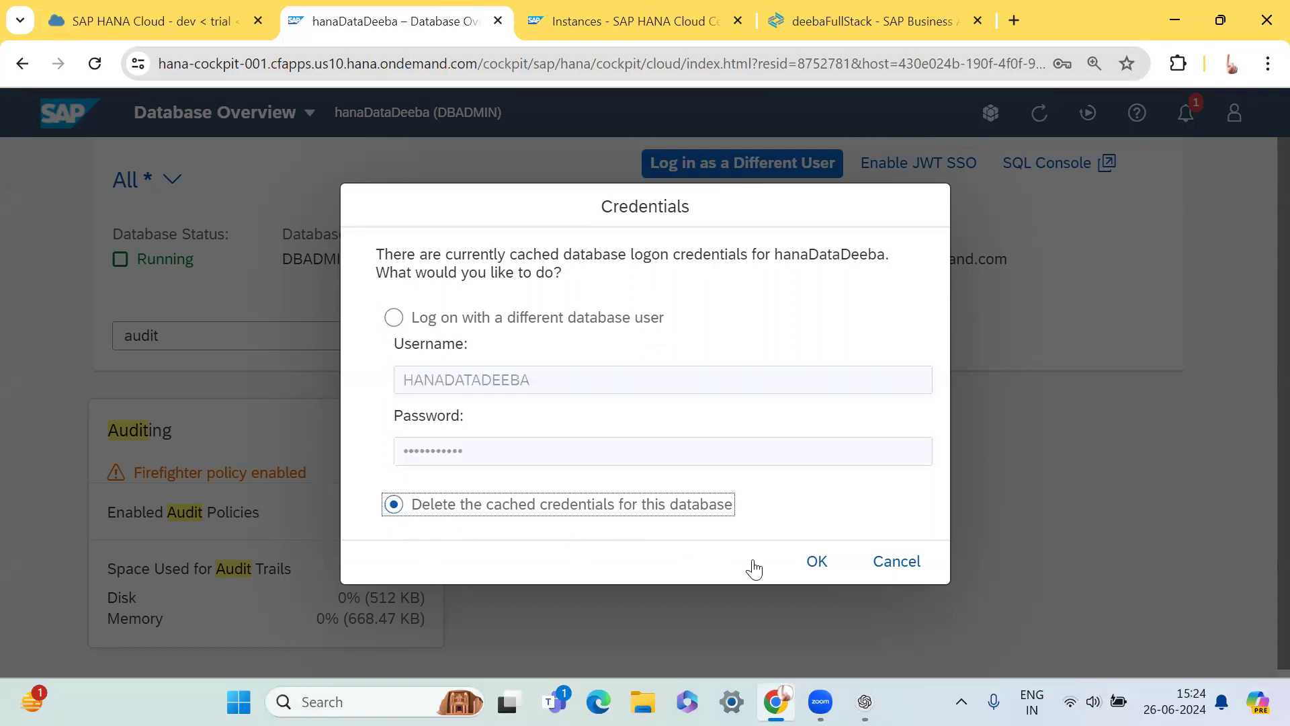
left_click(828, 564)
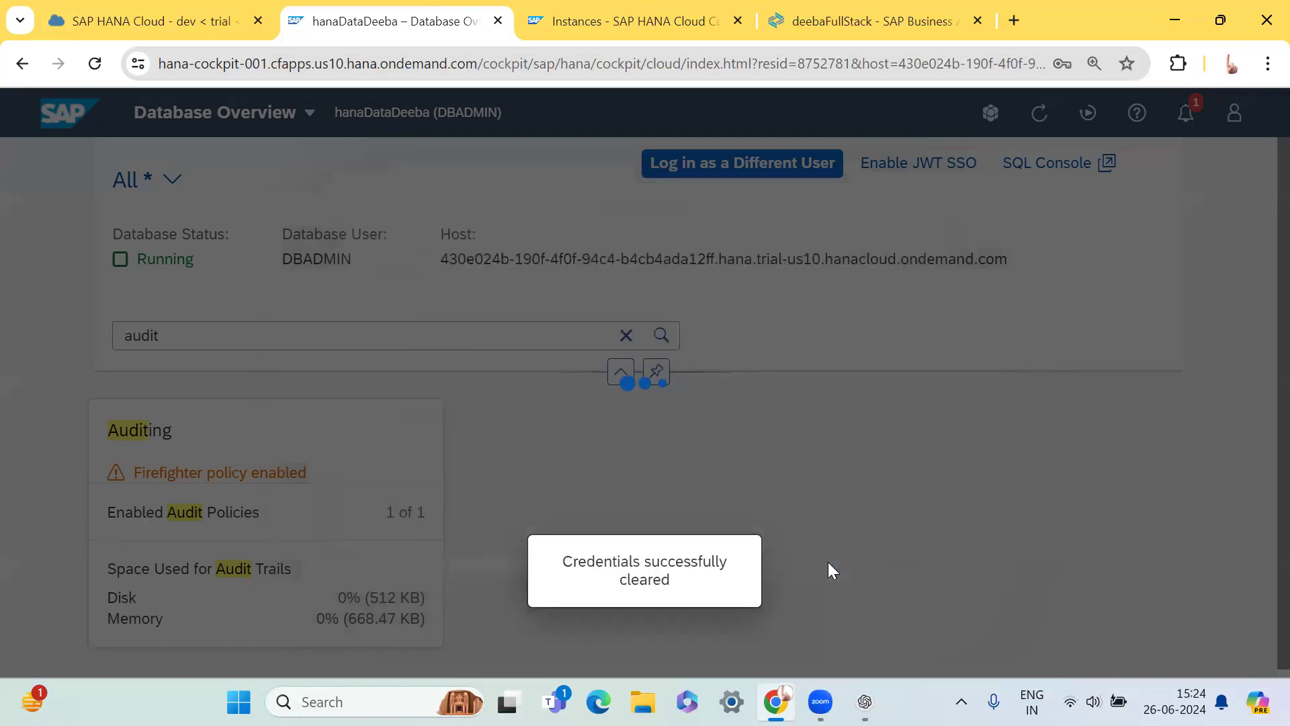
- Enter USERNEW1 with its password and submit the logon, which fails authentication
left_click(589, 377)
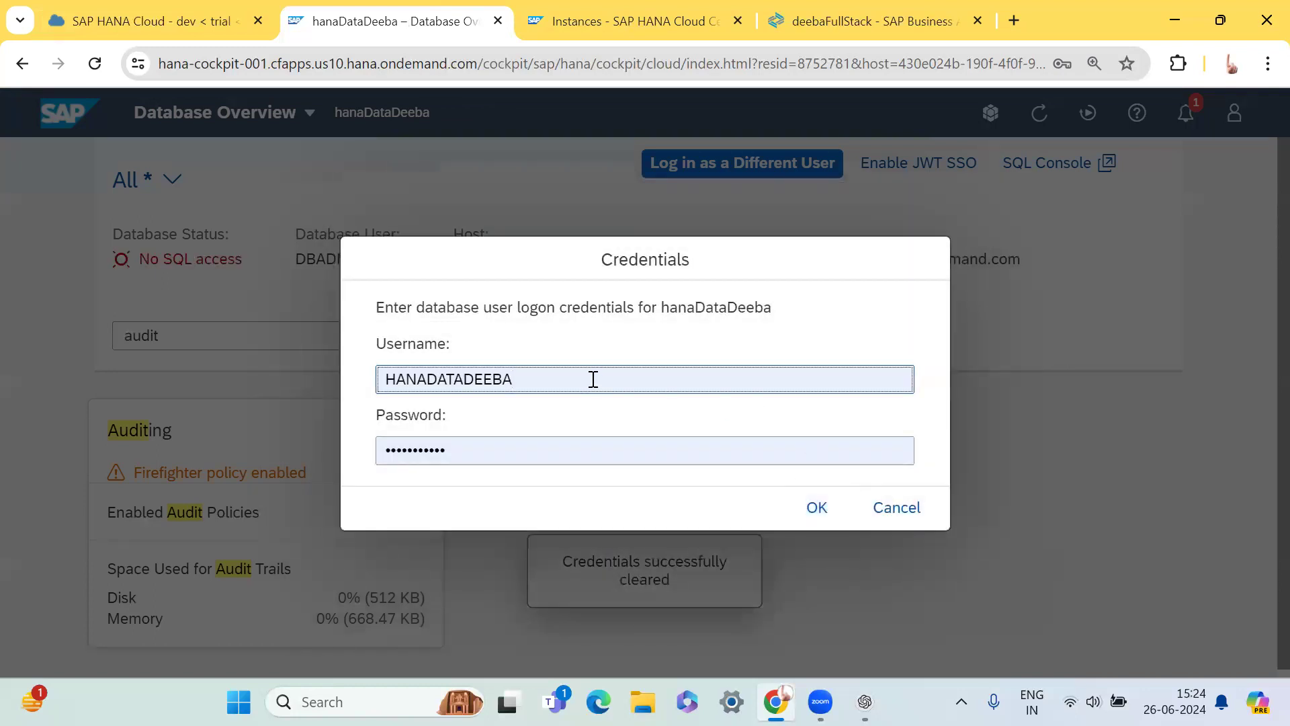
key("BackSpace")
key("BackSpace")
key("BackSpace")
key("BackSpace")
key("BackSpace")
key("BackSpace")
key("BackSpace")
key("BackSpace")
key("BackSpace")
key("BackSpace")
key("BackSpace")
key("BackSpace")
key("BackSpace")
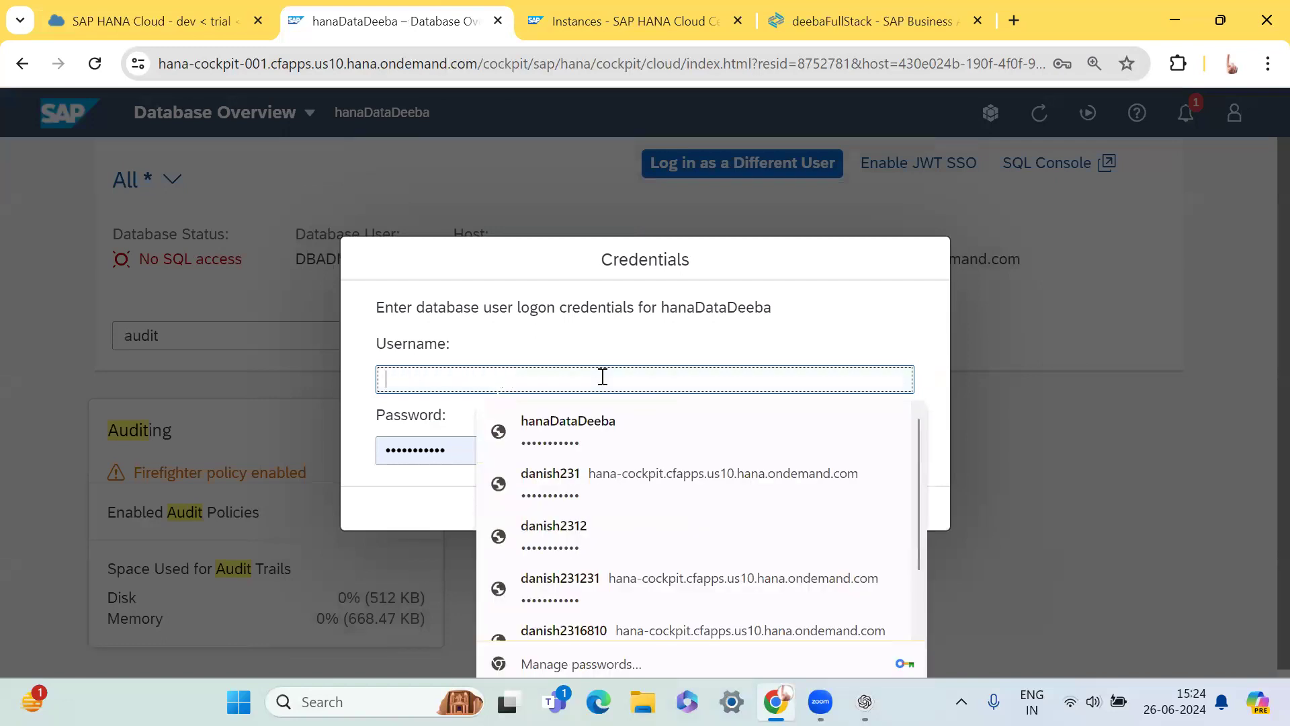
type("USERNAME")
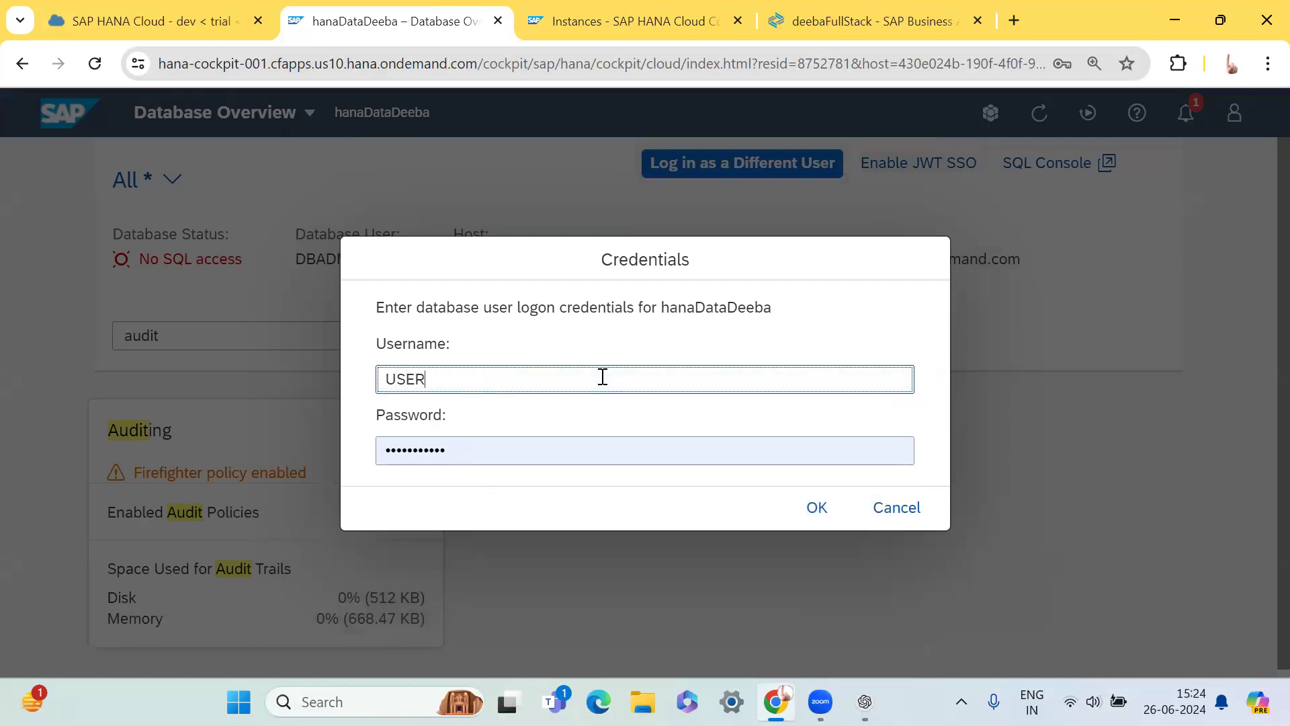
key("BackSpace")
key("BackSpace")
type("EW1")
left_click(531, 446)
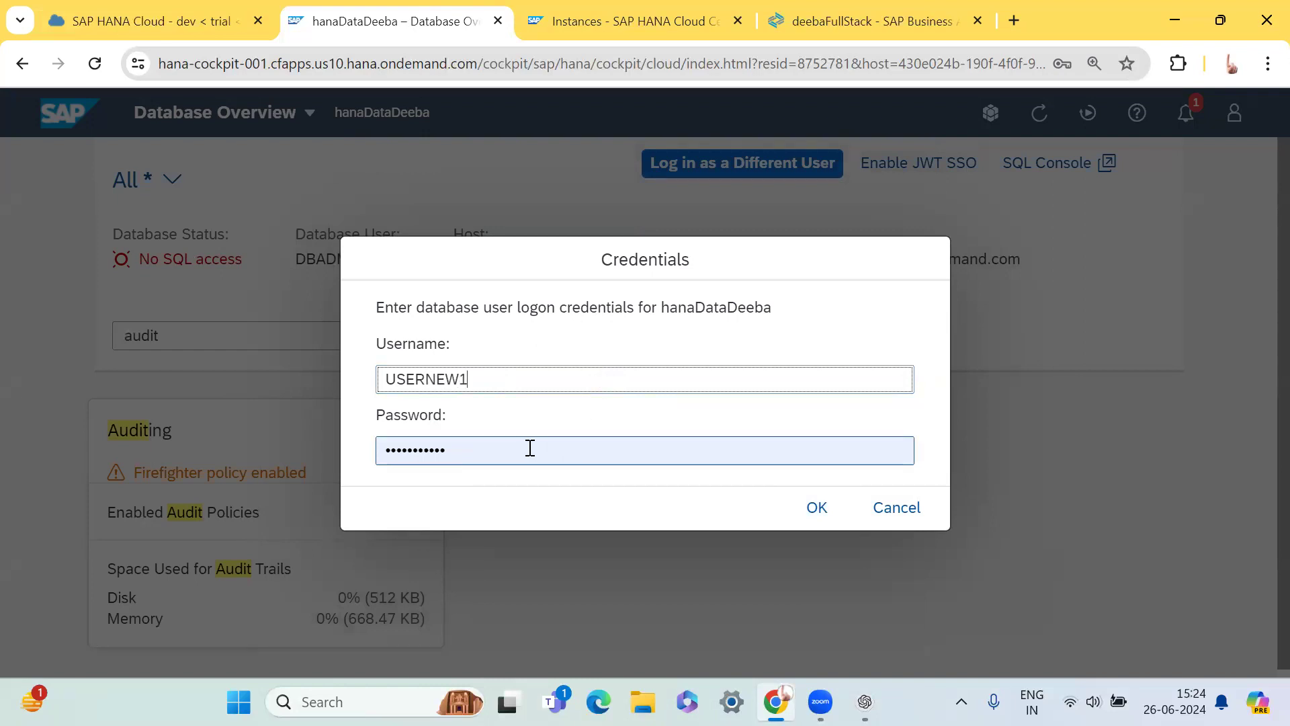
key("BackSpace")
key("BackSpace")
key("BackSpace")
key("BackSpace")
key("BackSpace")
key("BackSpace")
key("BackSpace")
key("BackSpace")
key("BackSpace")
key("BackSpace")
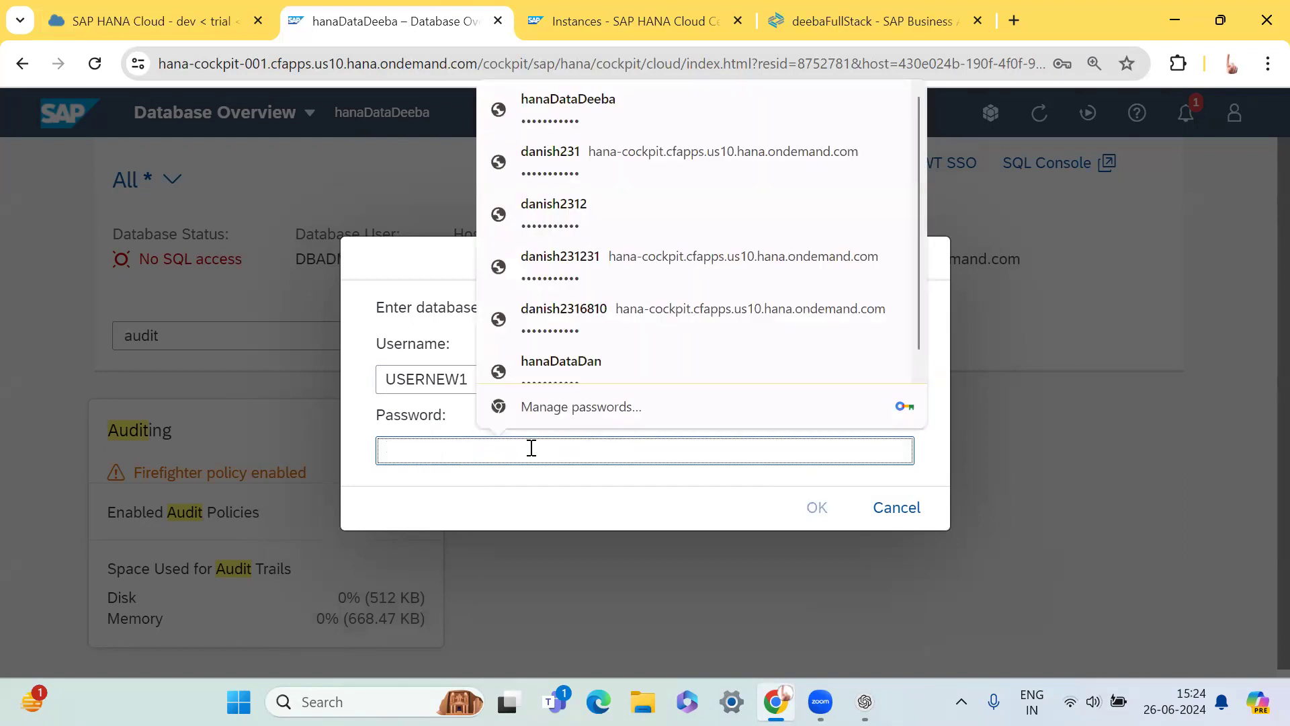
key("Caps_Lock")
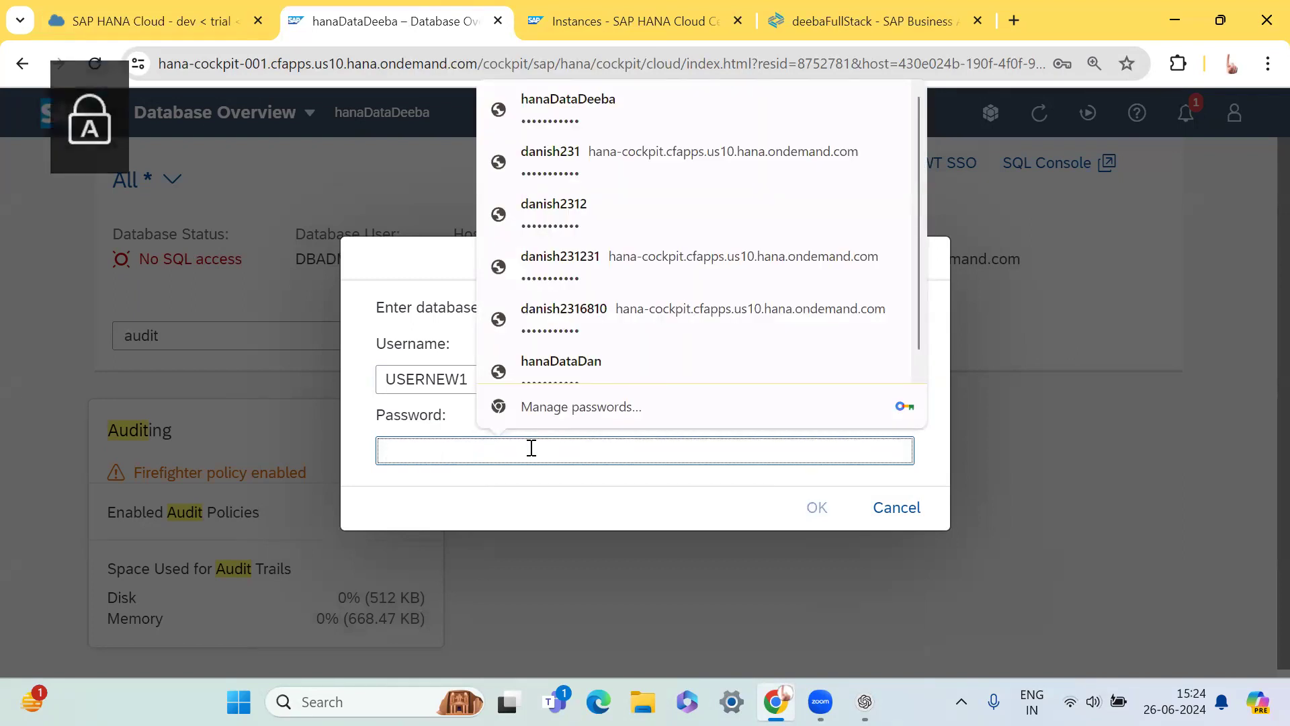
type("P")
key("Caps_Lock")
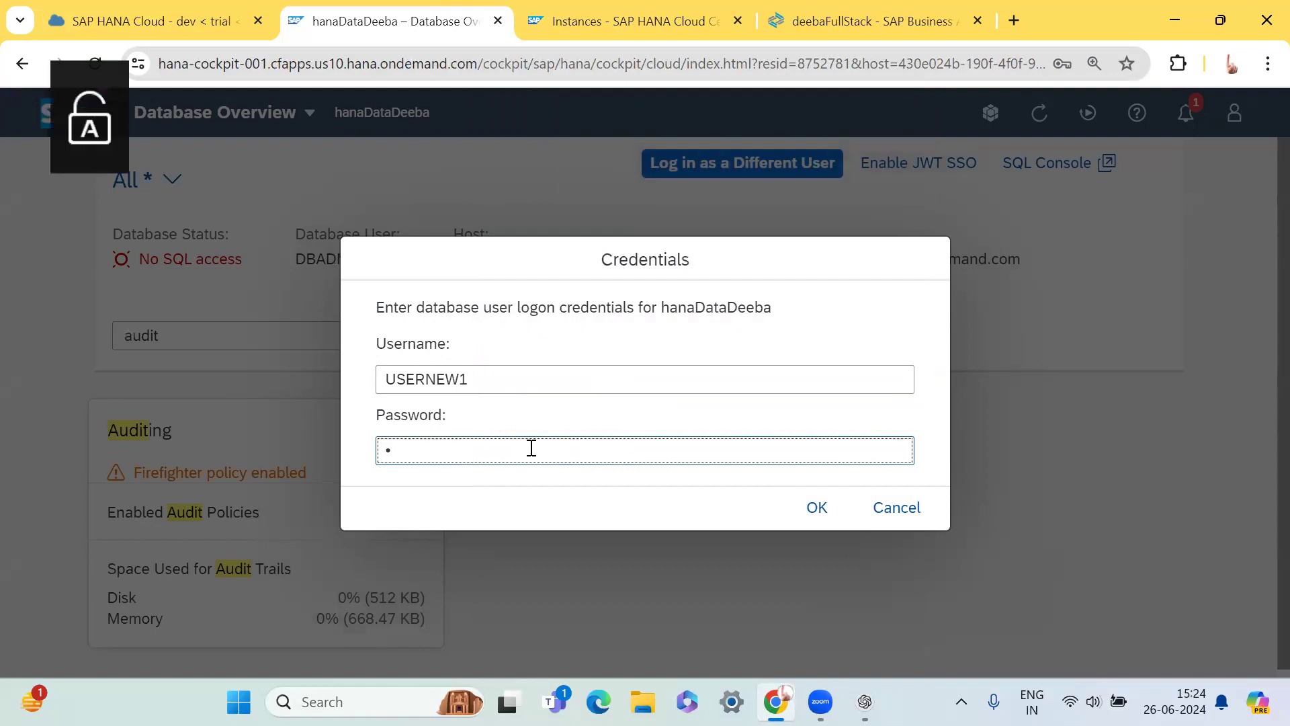
type("•••••")
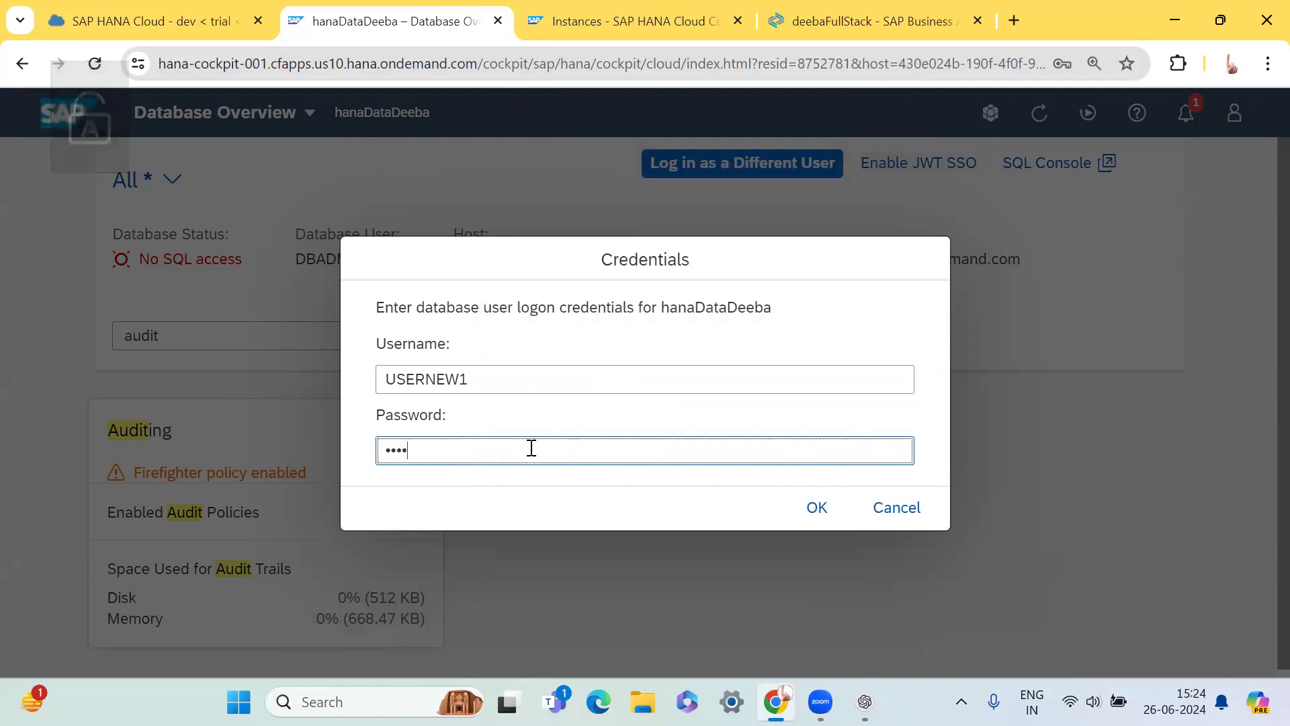
type("••")
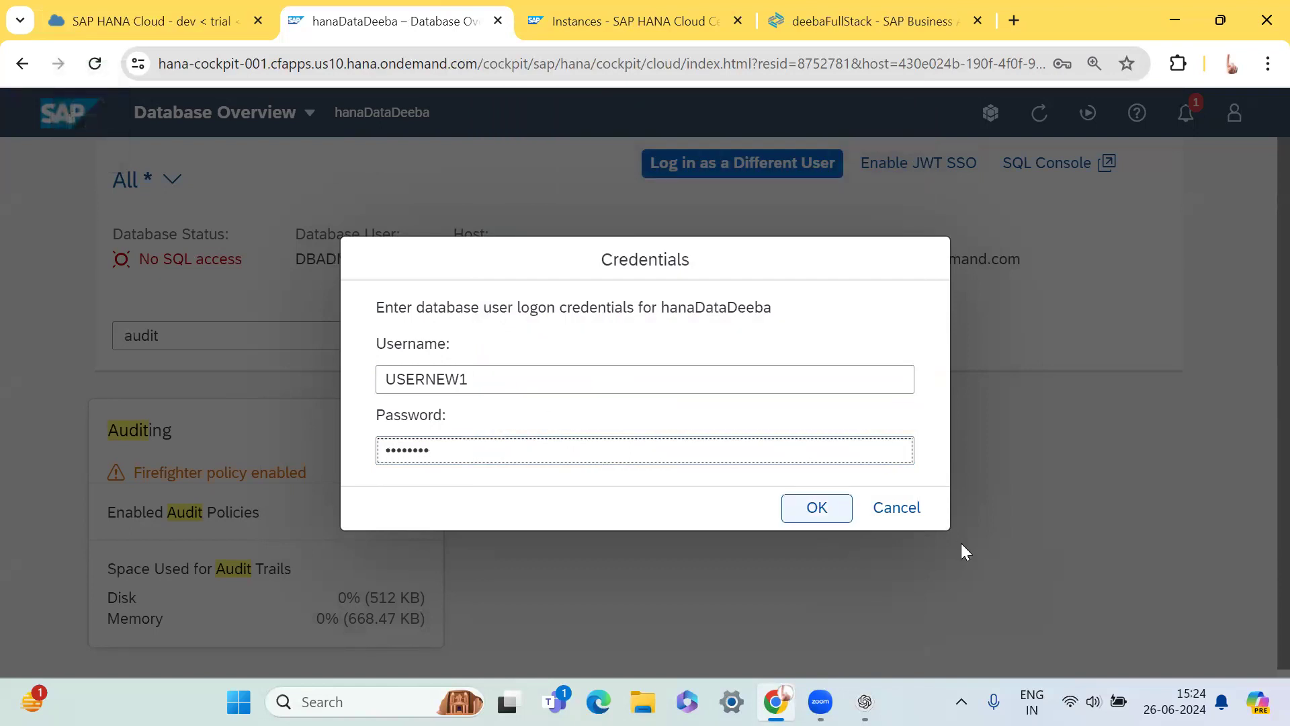
left_click(819, 509)
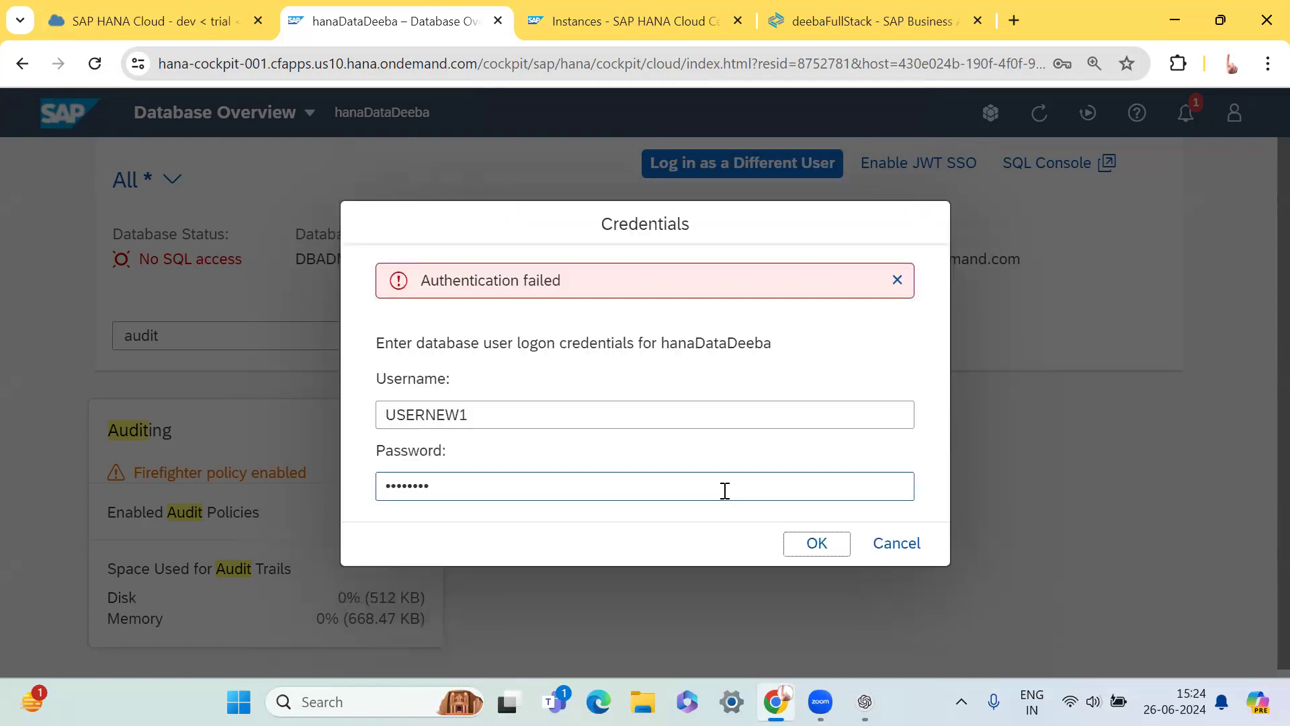
- Re-enter USERNEW1's password with a leading capital and log on to hanaDataDeeba
left_click(407, 417)
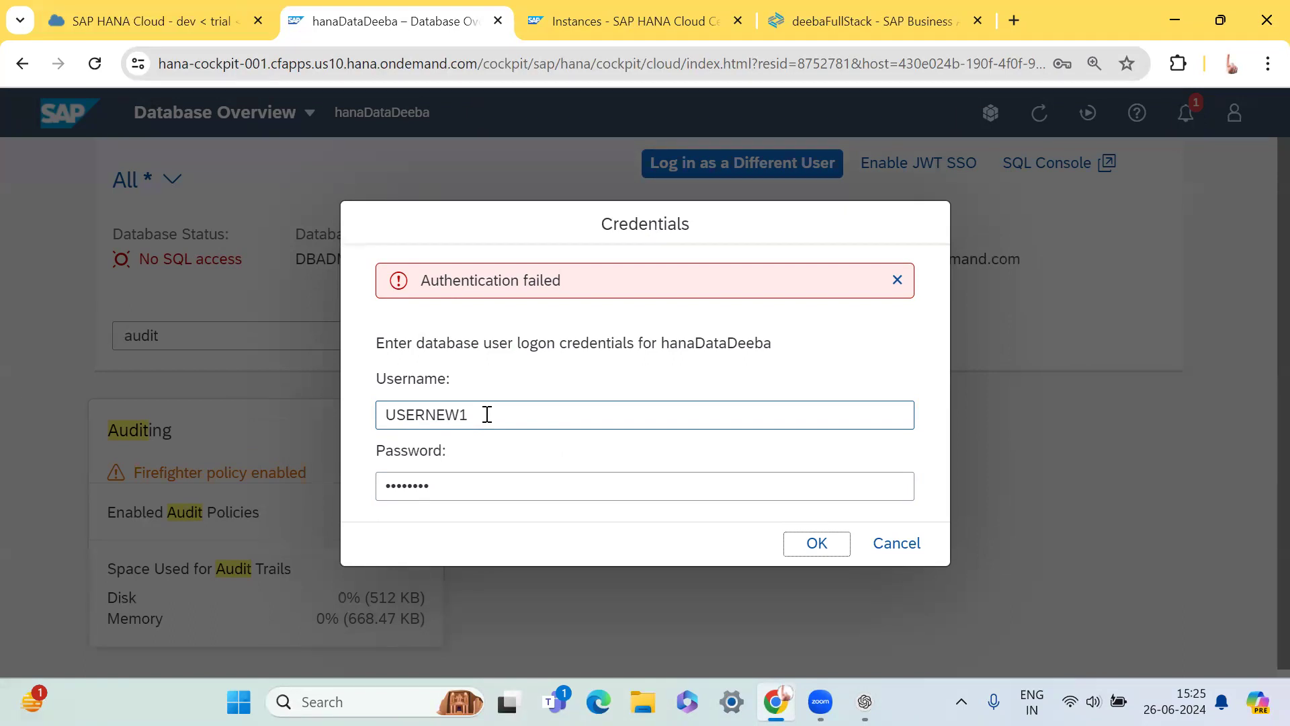
left_click(484, 486)
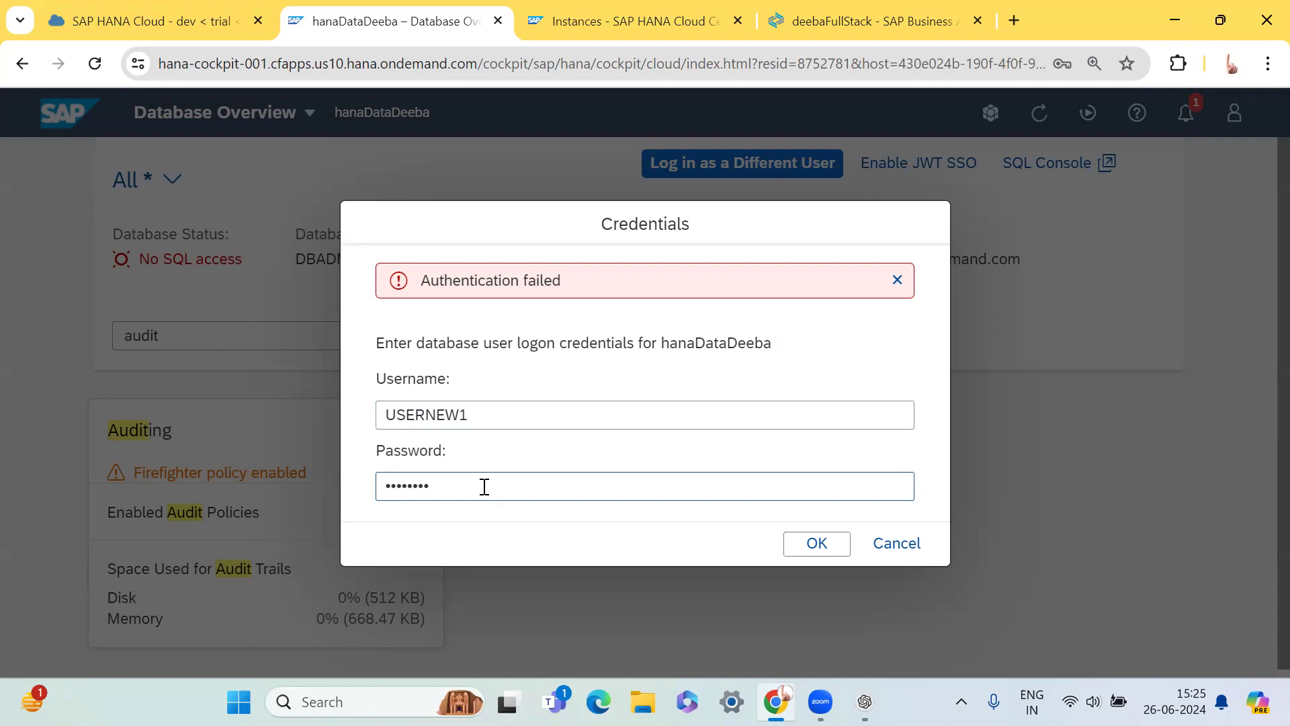
key("BackSpace")
key("BackSpace")
key("BackSpace")
key("BackSpace")
key("BackSpace")
key("BackSpace")
key("BackSpace")
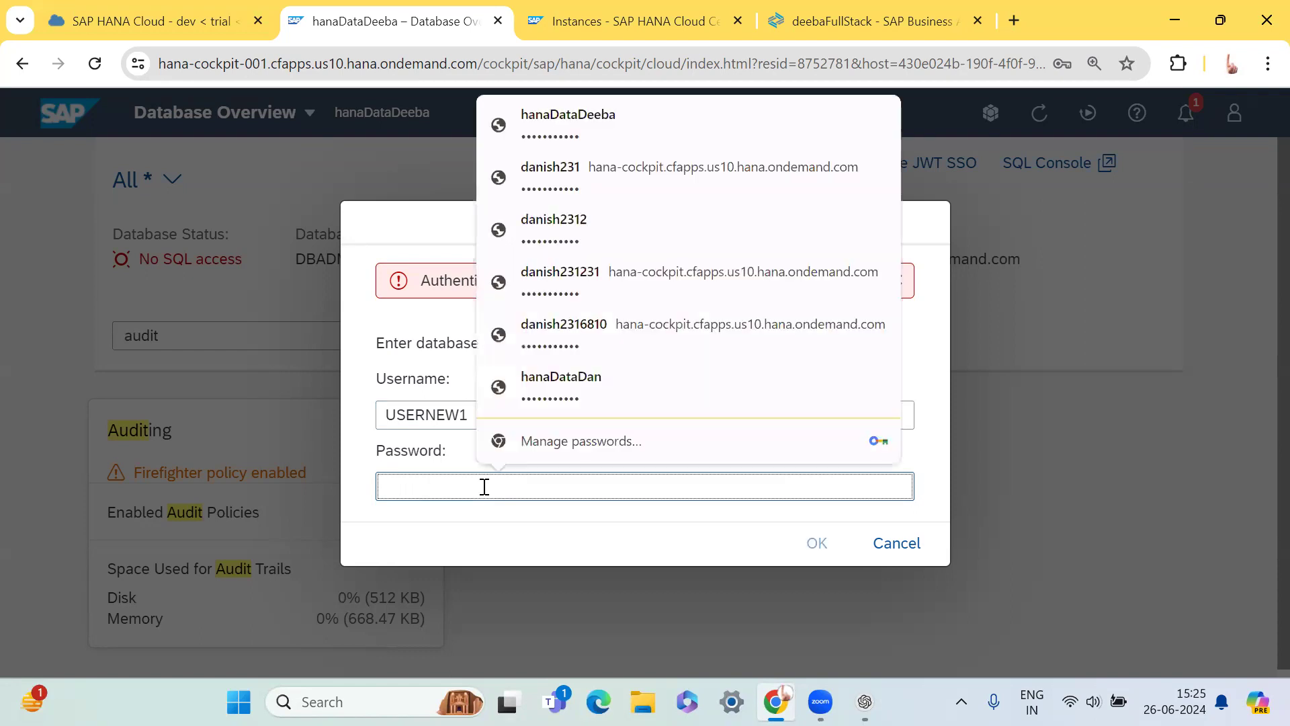
key("Caps_Lock")
type("•")
key("Caps_Lock")
type("••••••")
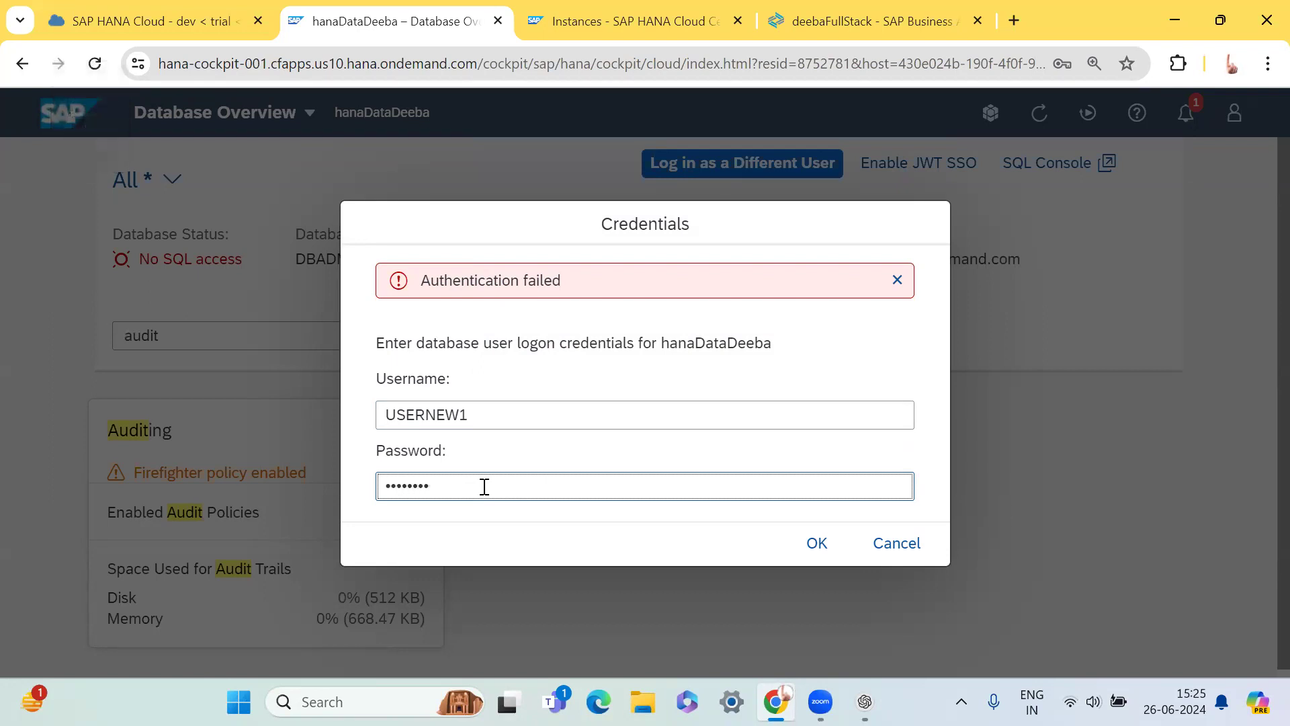
left_click(813, 546)
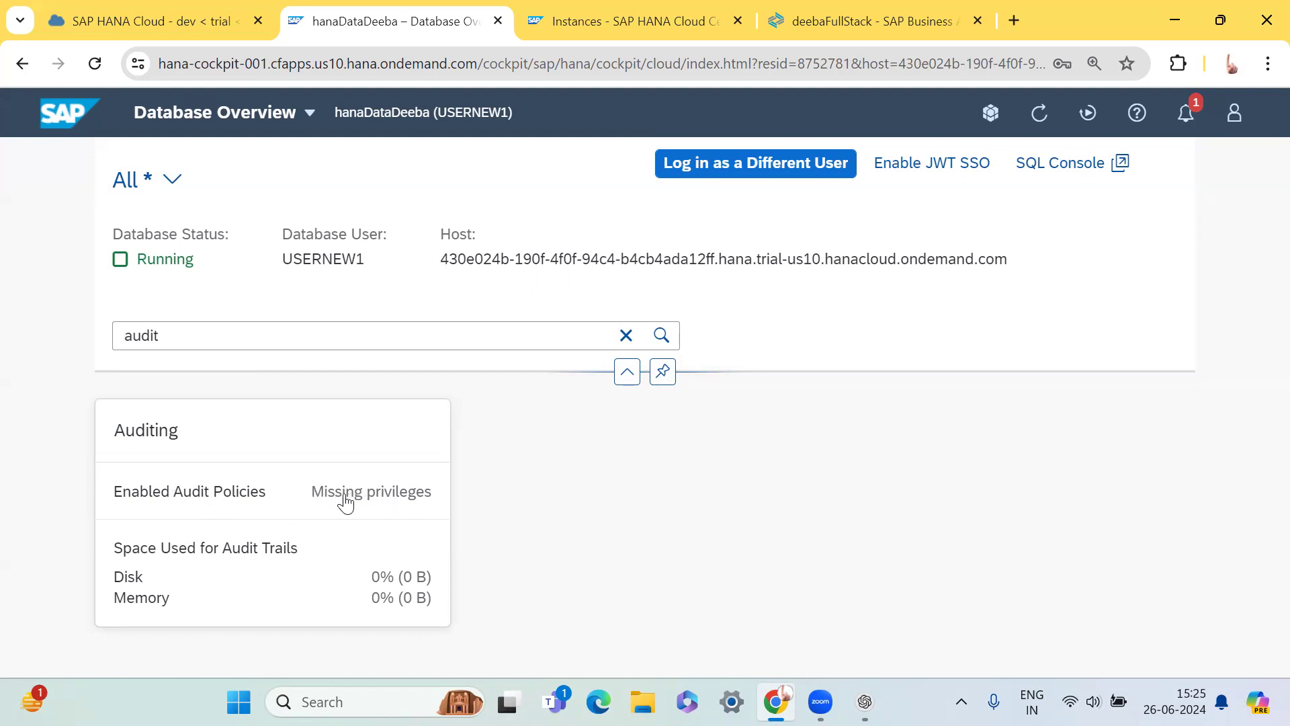
- Open Auditing via the card's Missing privileges link and scroll through the 23 audit entries
left_click(365, 497)
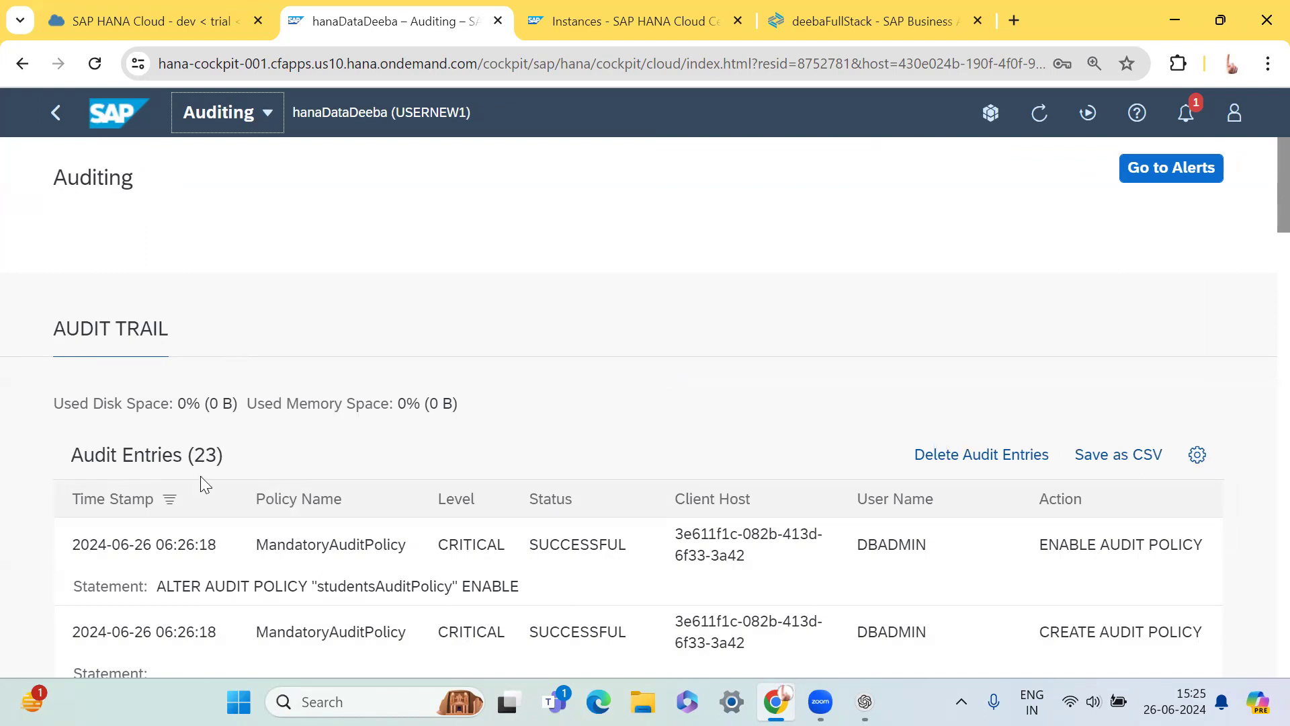
scroll(247, 470, "down", 2)
scroll(522, 446, "down", 3)
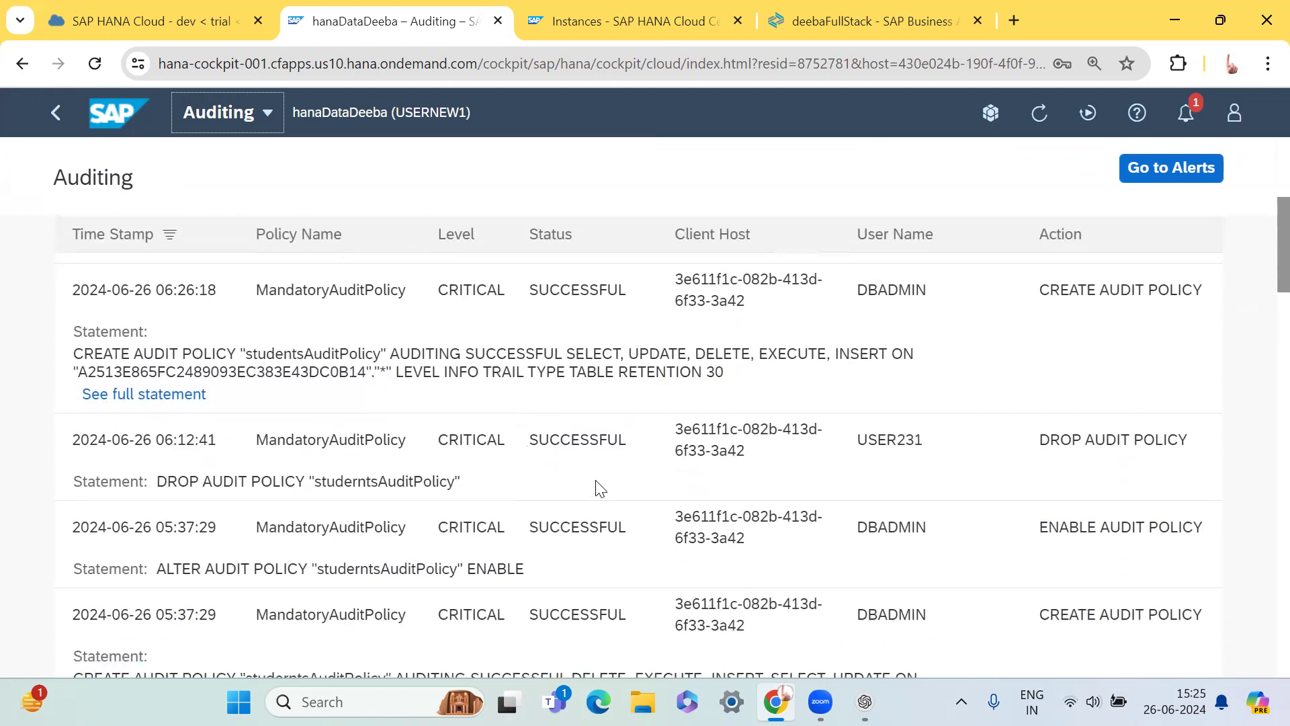
scroll(596, 486, "down", 2)
scroll(424, 512, "down", 2)
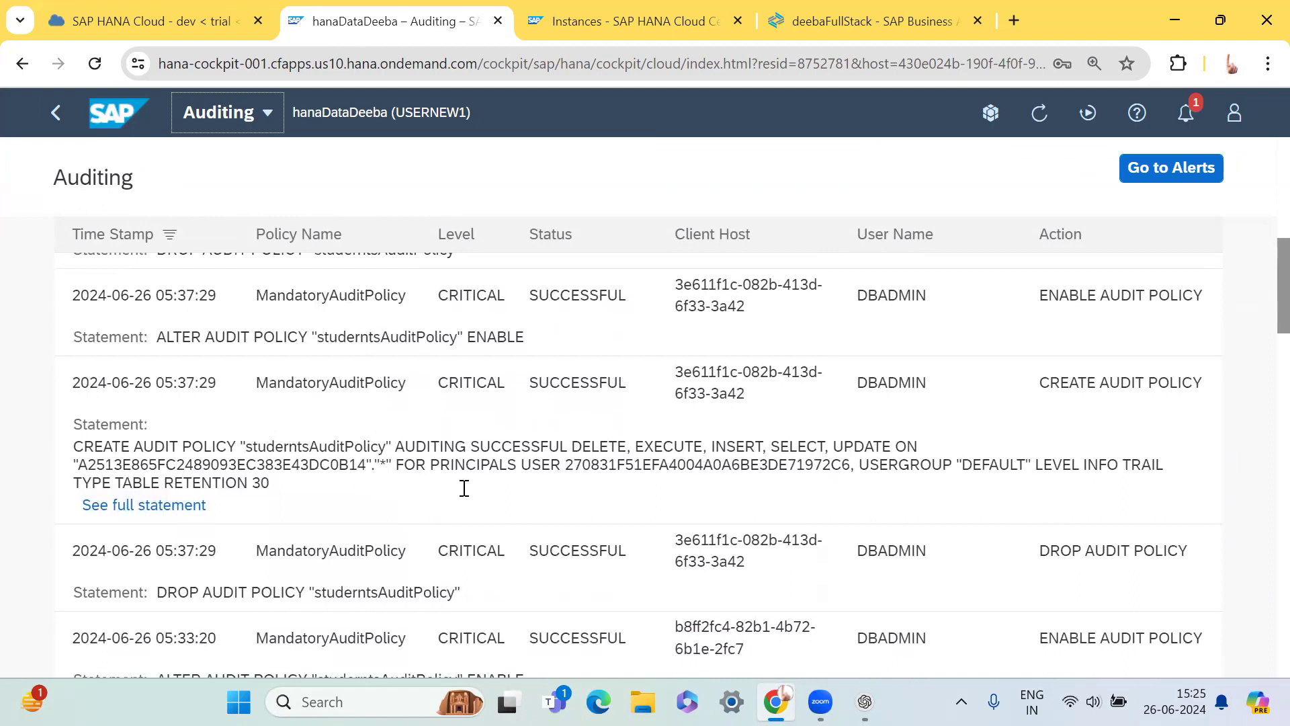
scroll(507, 470, "up", 7)
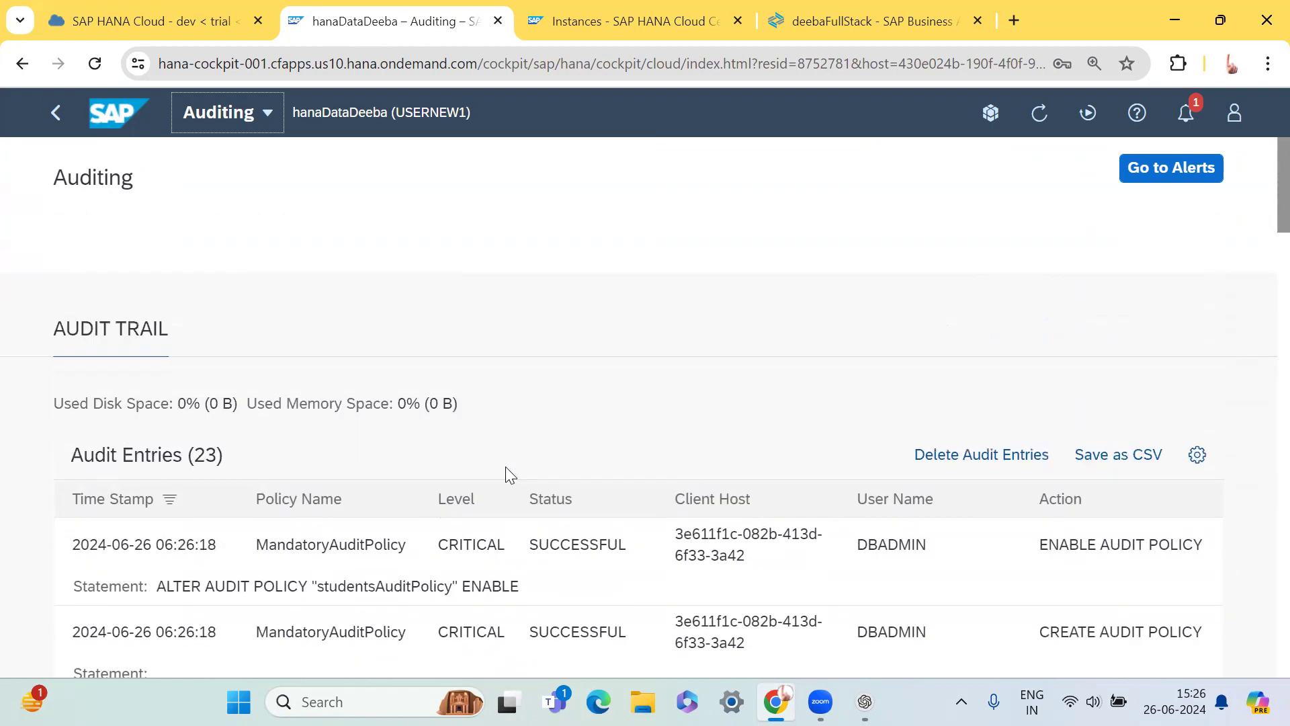
scroll(486, 568, "down", 4)
scroll(487, 568, "down", 3)
scroll(489, 547, "up", 7)
- Return to the Database Overview and delete the cached USERNEW1 credentials
left_click(264, 120)
left_click(275, 173)
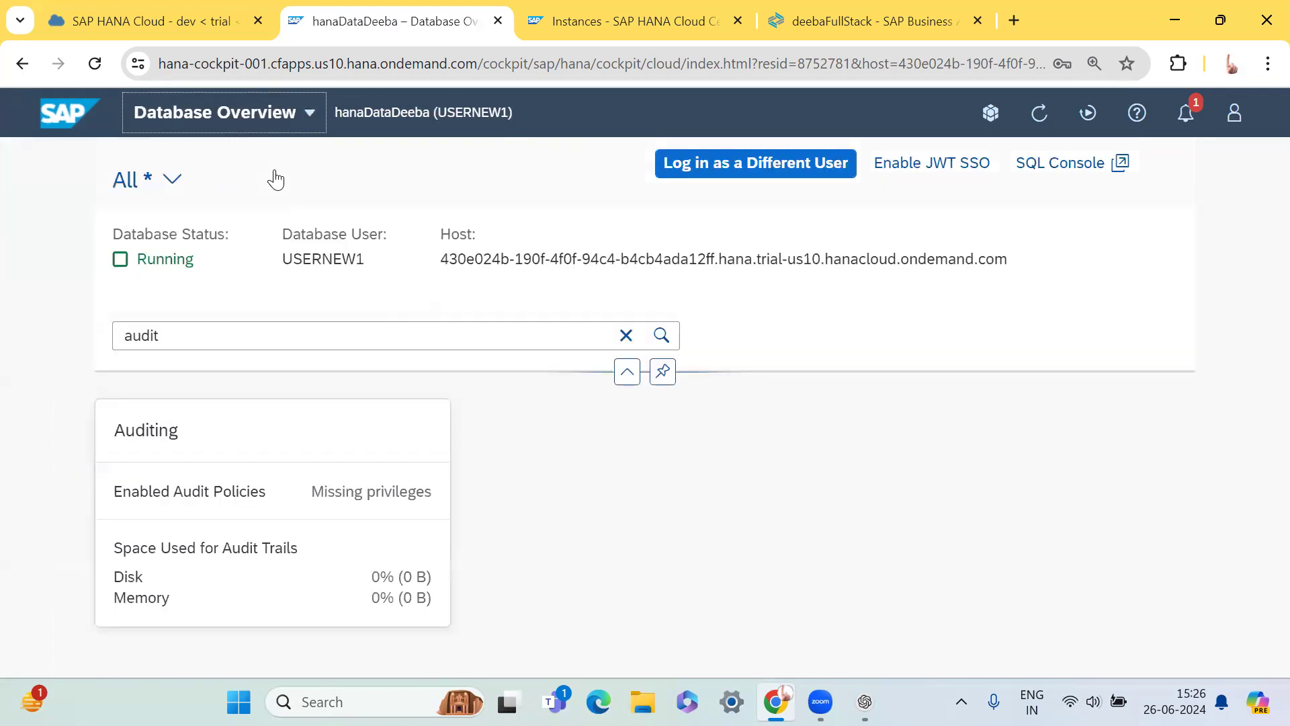
left_click(772, 176)
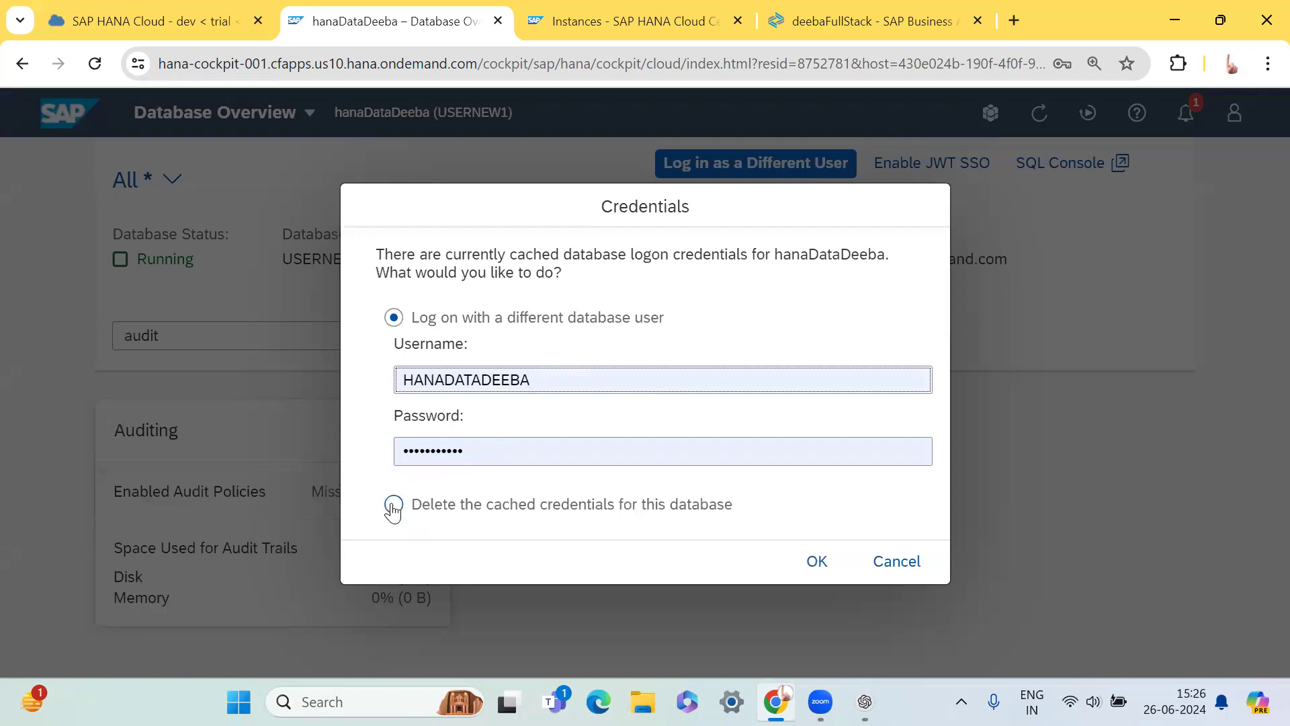
left_click(394, 505)
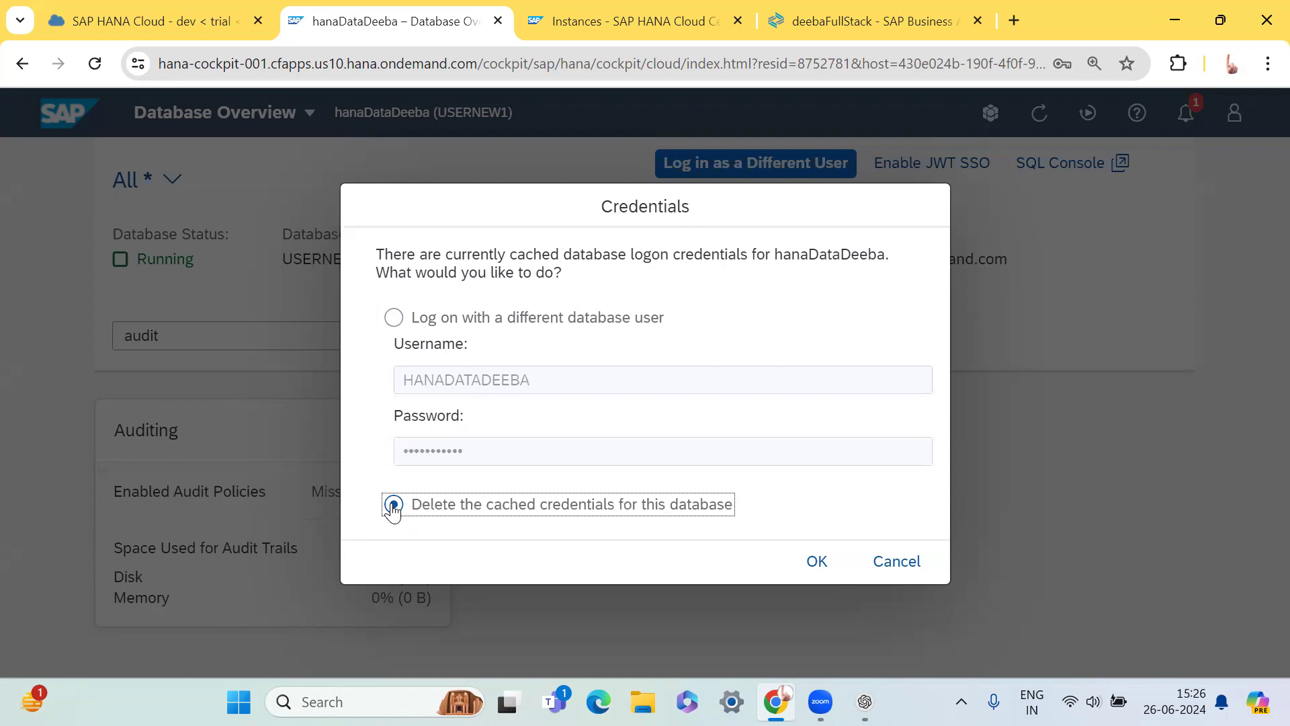
left_click(817, 563)
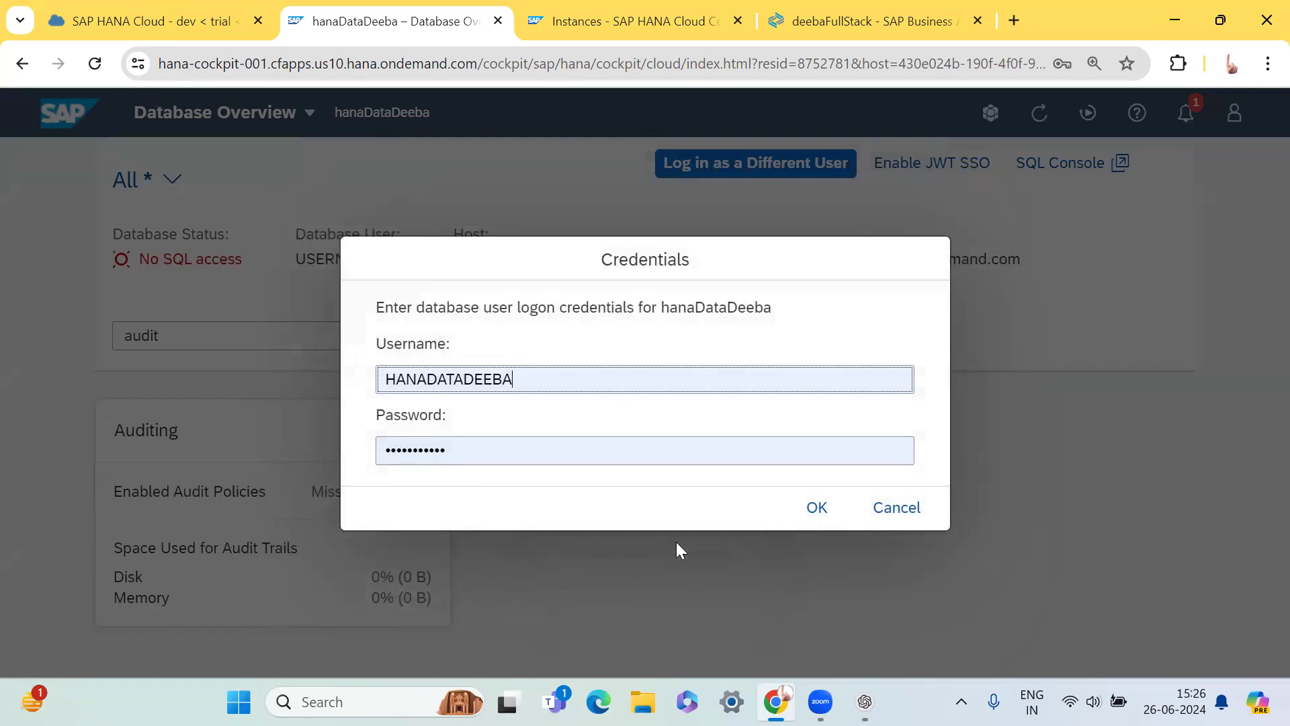
- Log back on to hanaDataDeeba as DBADMIN
left_click(614, 380)
key("BackSpace")
key("BackSpace")
key("BackSpace")
key("BackSpace")
key("BackSpace")
key("BackSpace")
key("BackSpace")
key("BackSpace")
key("BackSpace")
key("BackSpace")
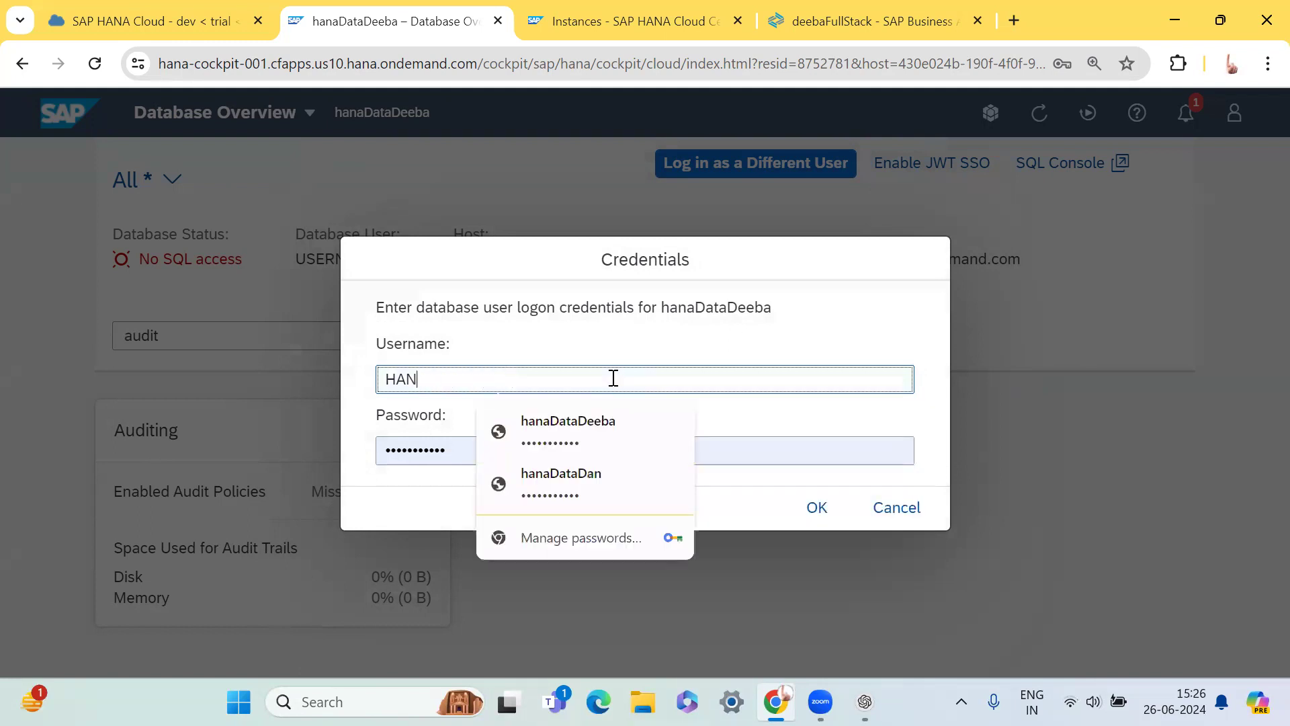
key("BackSpace")
key("BackSpace")
key("BackSpace")
type("DBADMI")
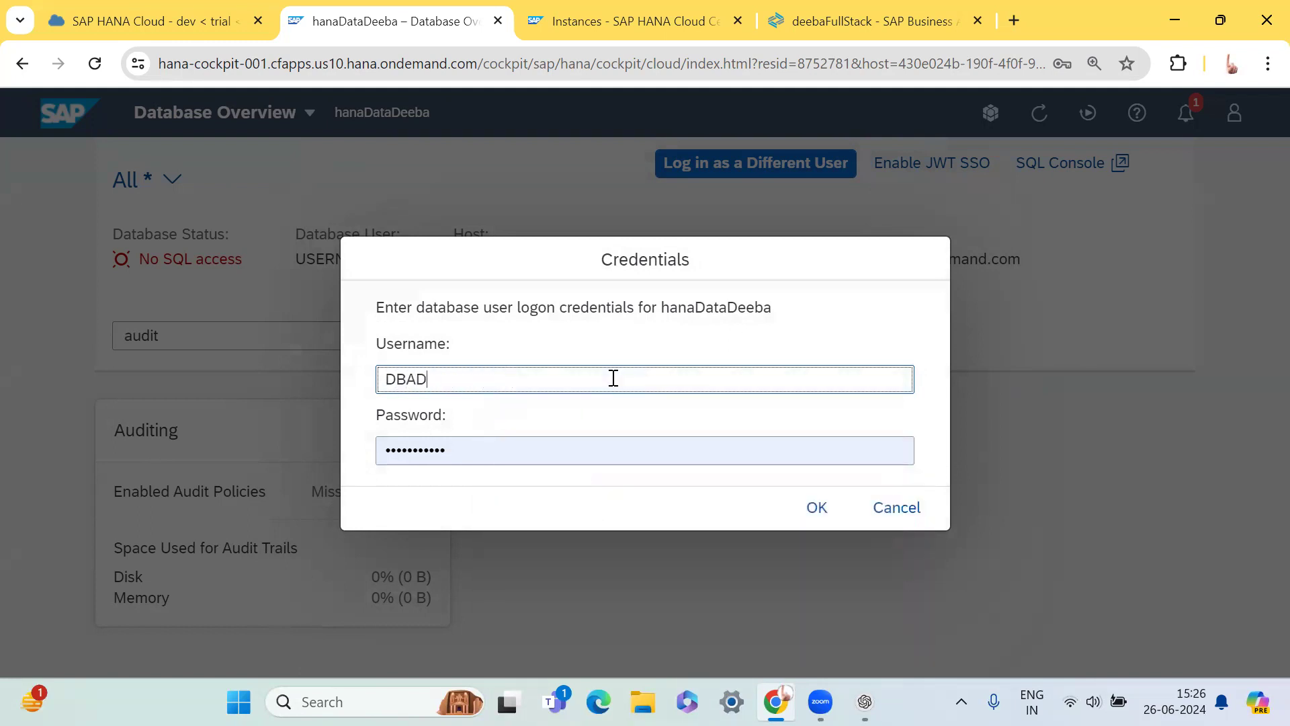
left_click(561, 452)
left_click(795, 507)
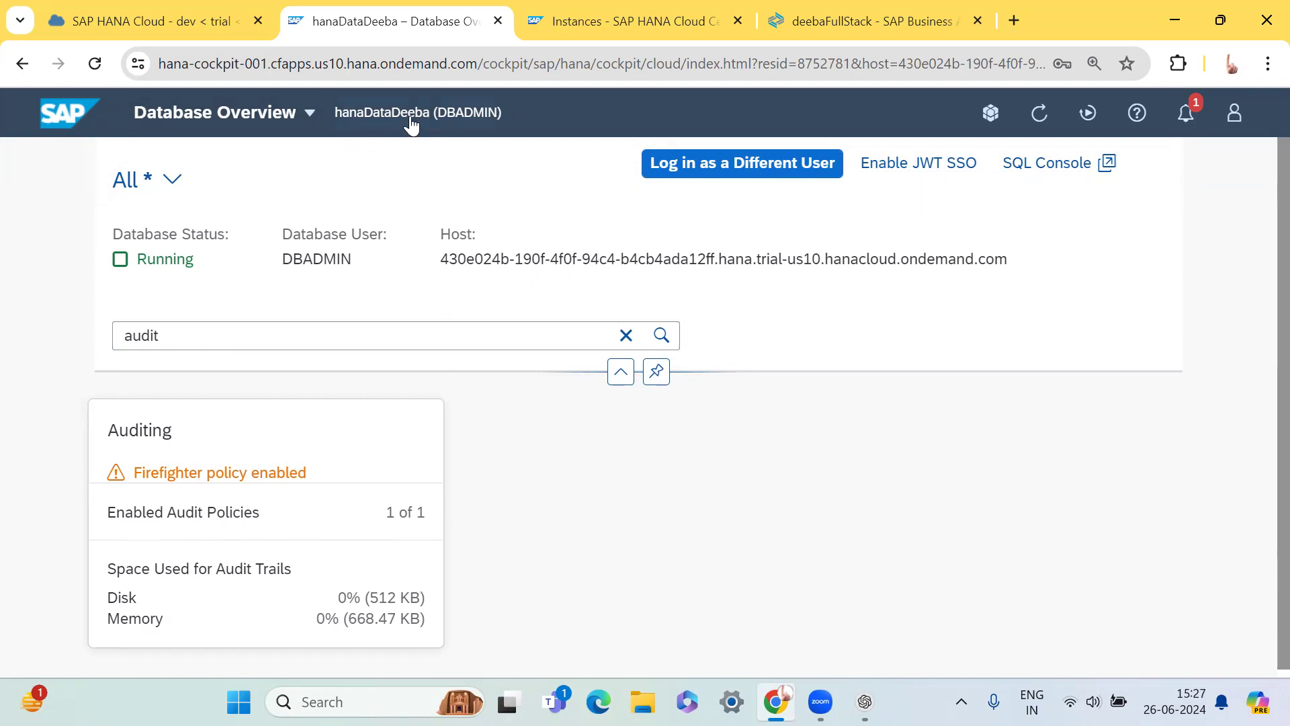
- Replace the overview's audit search term with 'role'
left_click(301, 331)
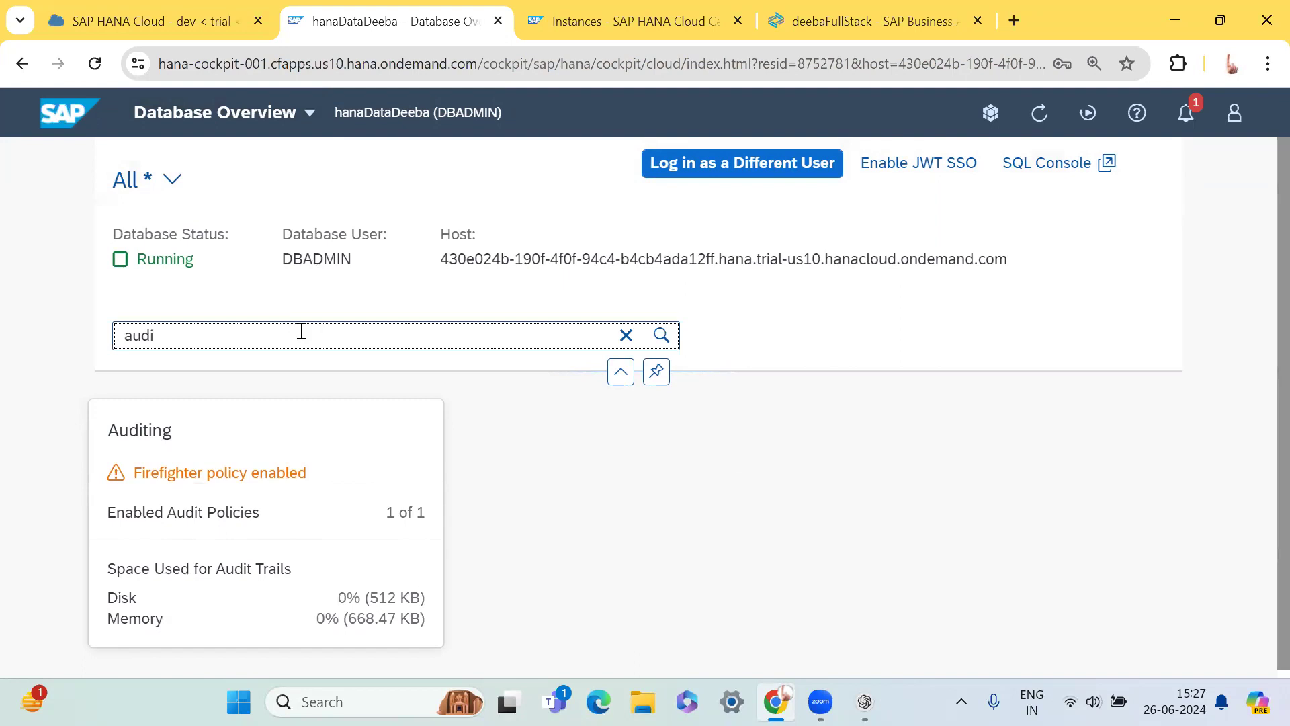
key("BackSpace")
type("role")
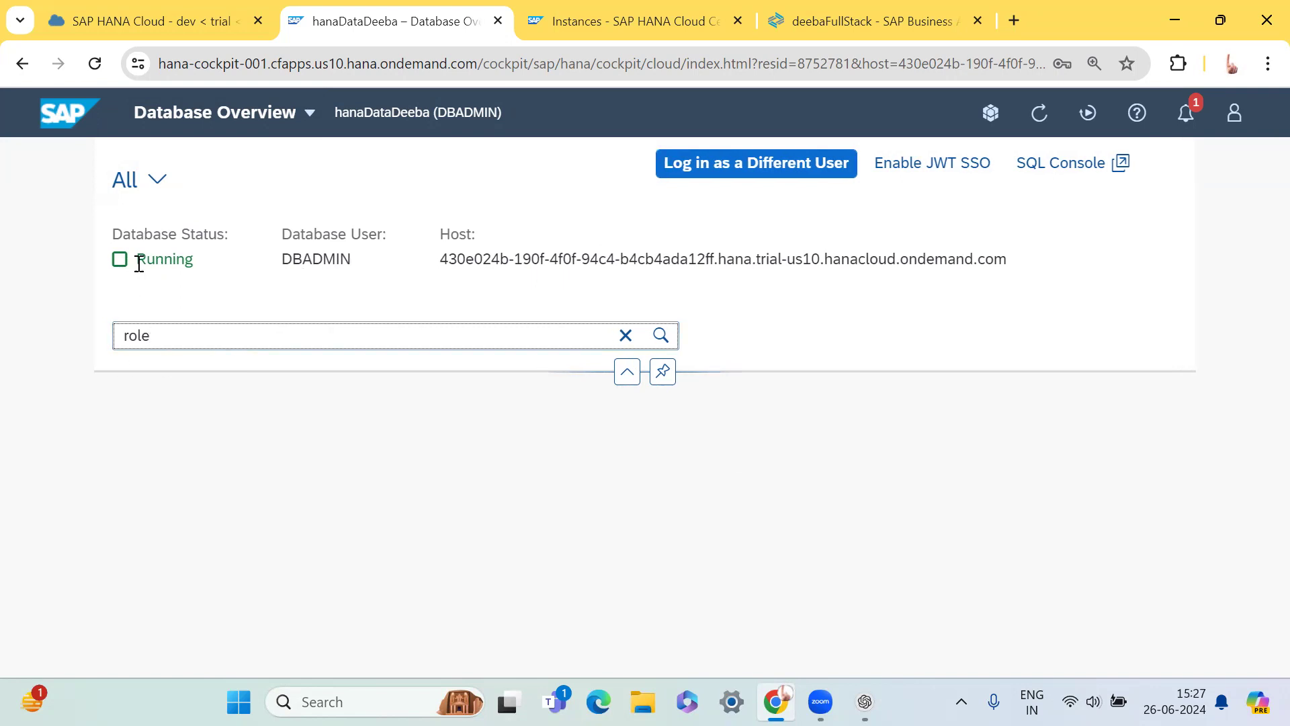
- Switch the overview to the Monitoring view, then back to the All view
left_click(159, 187)
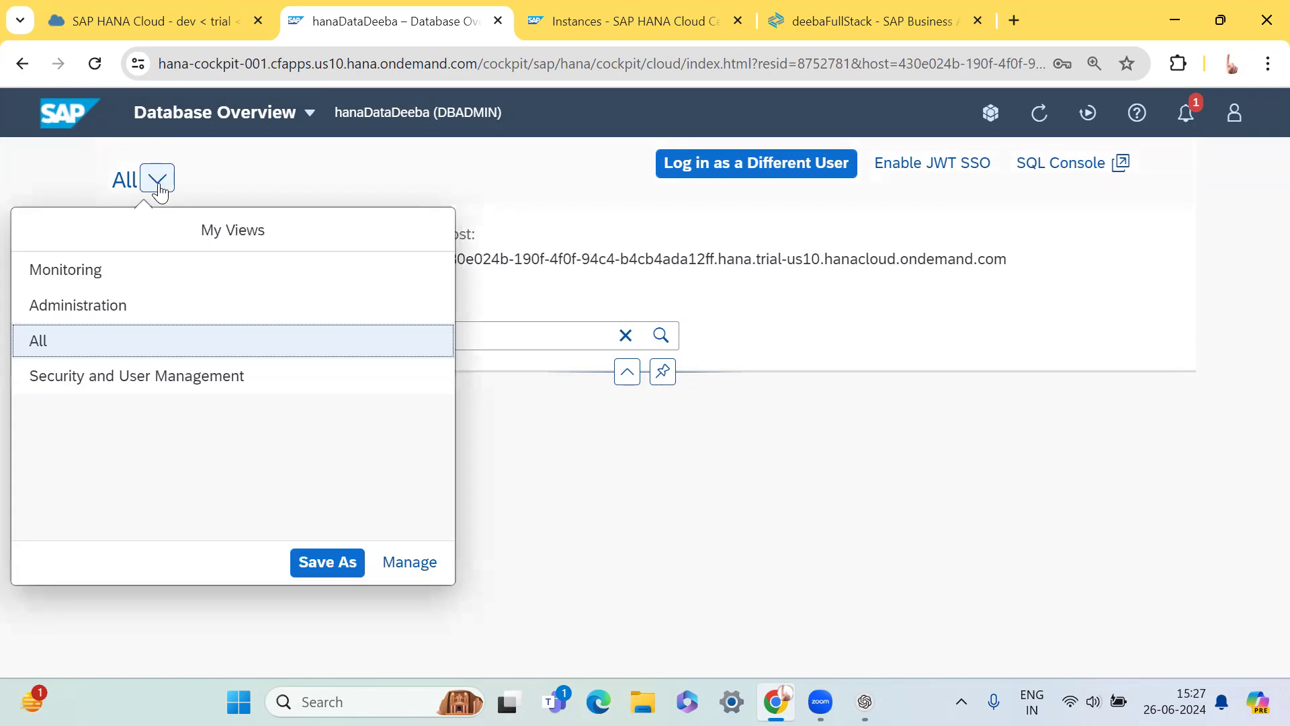
left_click(122, 271)
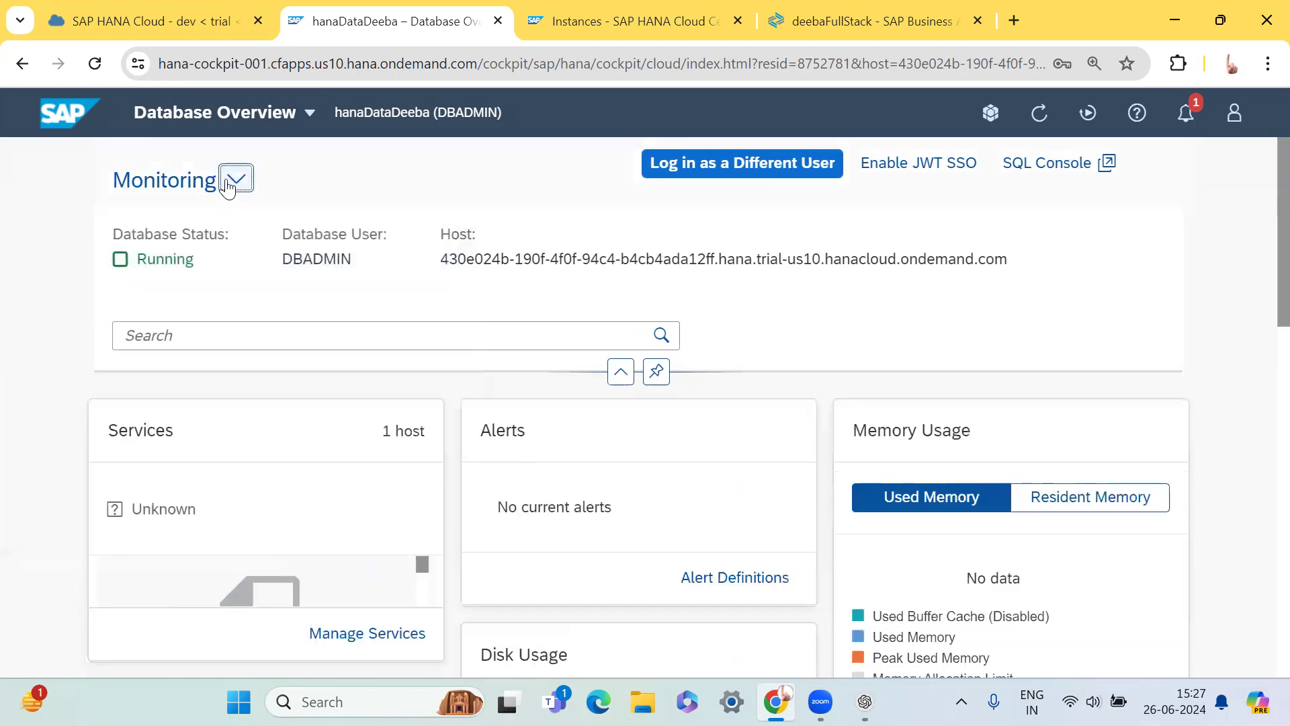
left_click(235, 178)
left_click(81, 354)
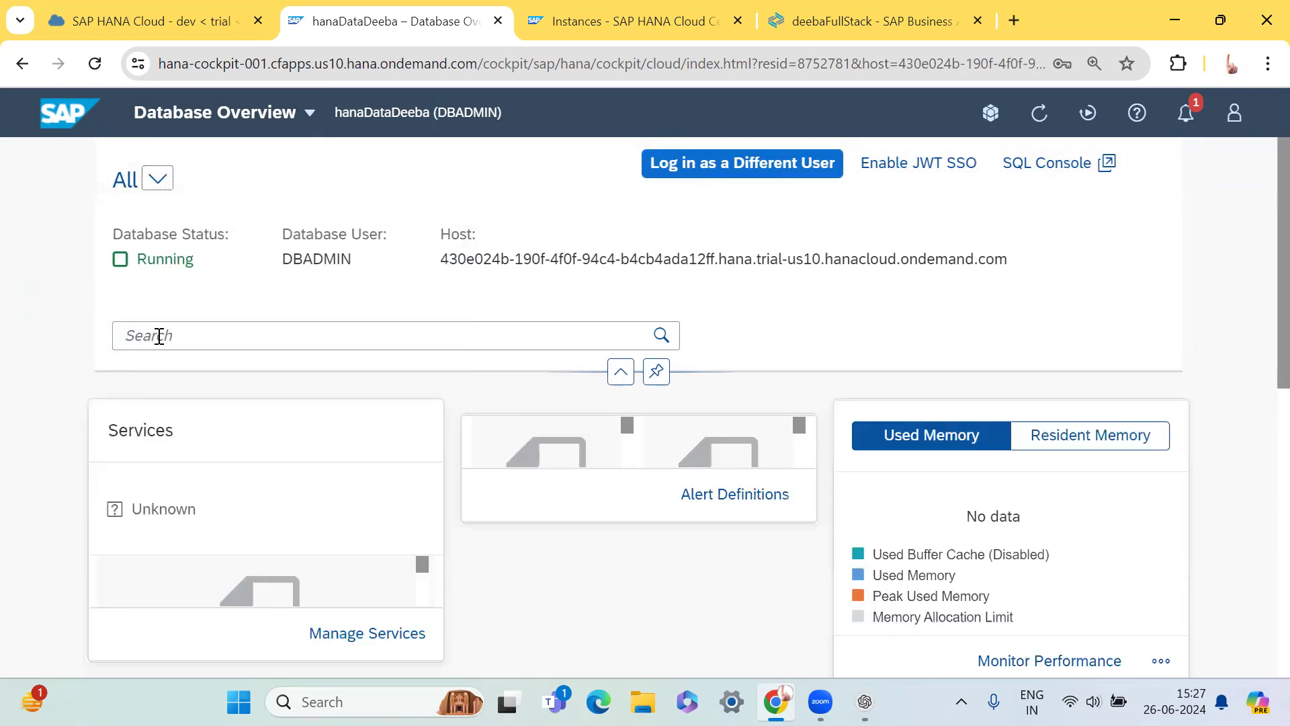
- Search the overview cards for 'role' and open Role Management
left_click(233, 335)
type("role")
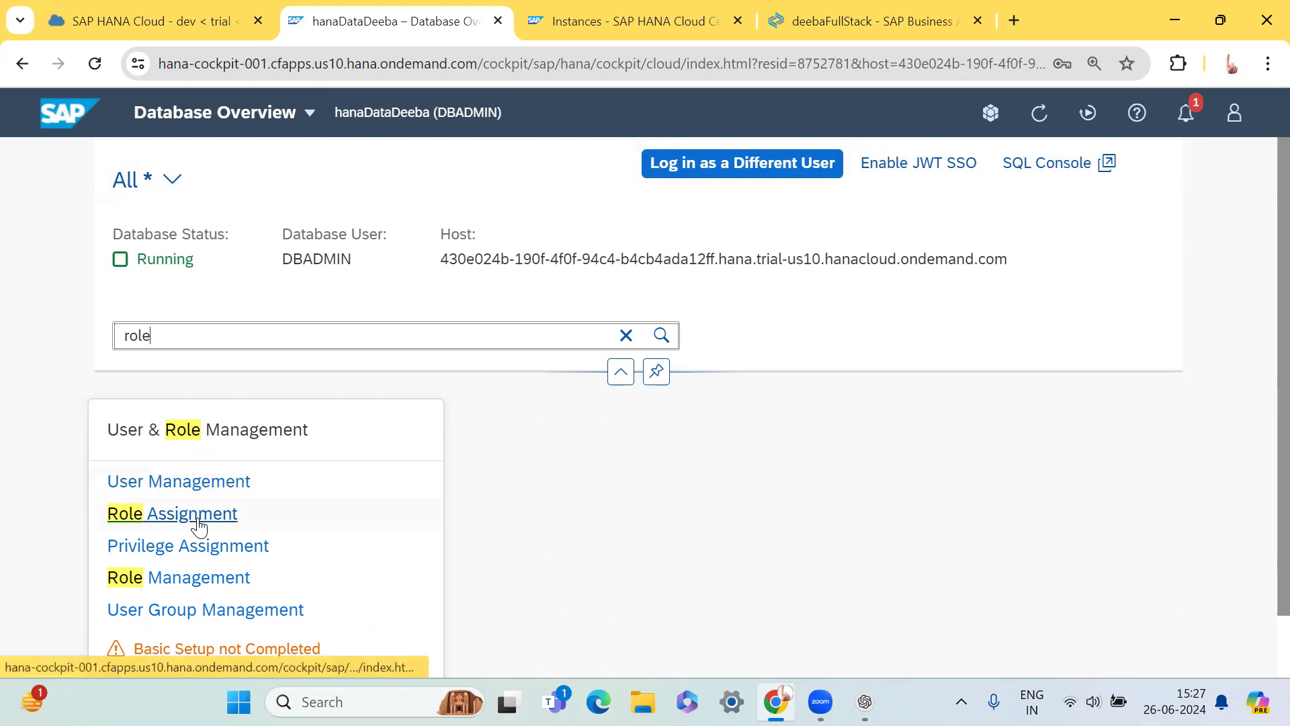
left_click(200, 576)
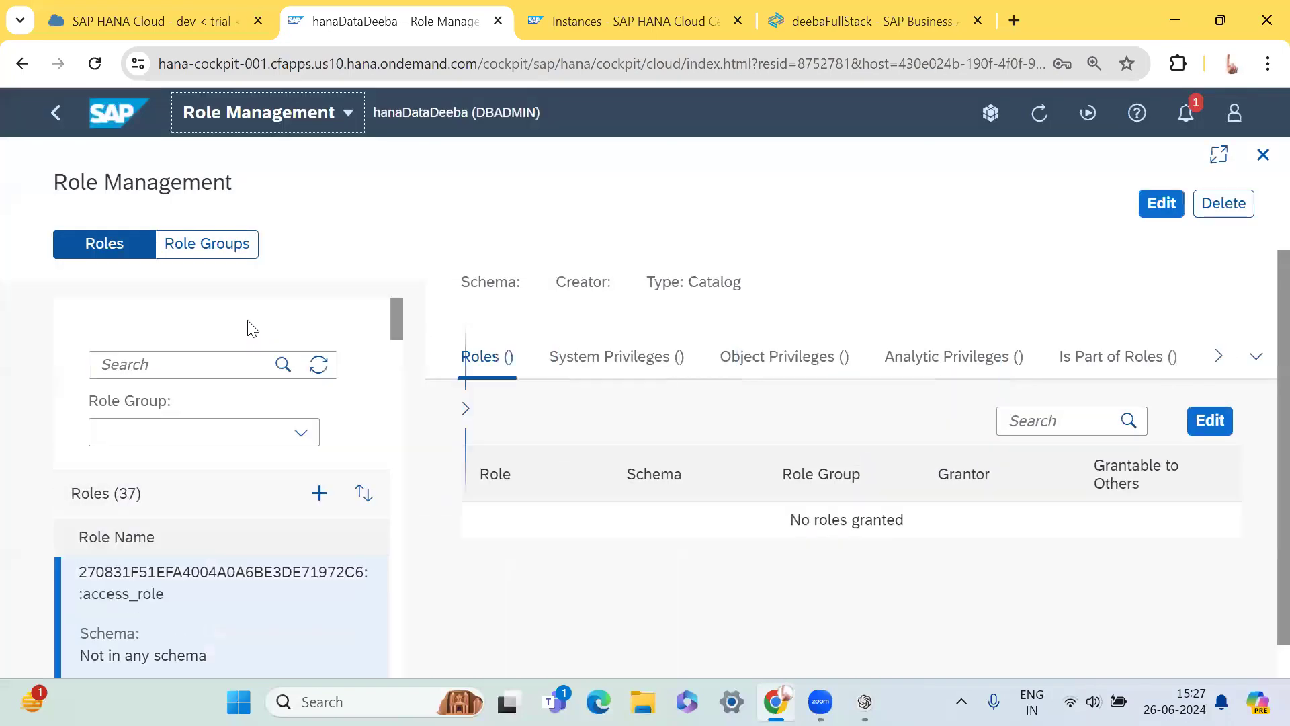
- Find the ROLEDAN role and put its System Privileges into edit mode
left_click(199, 374)
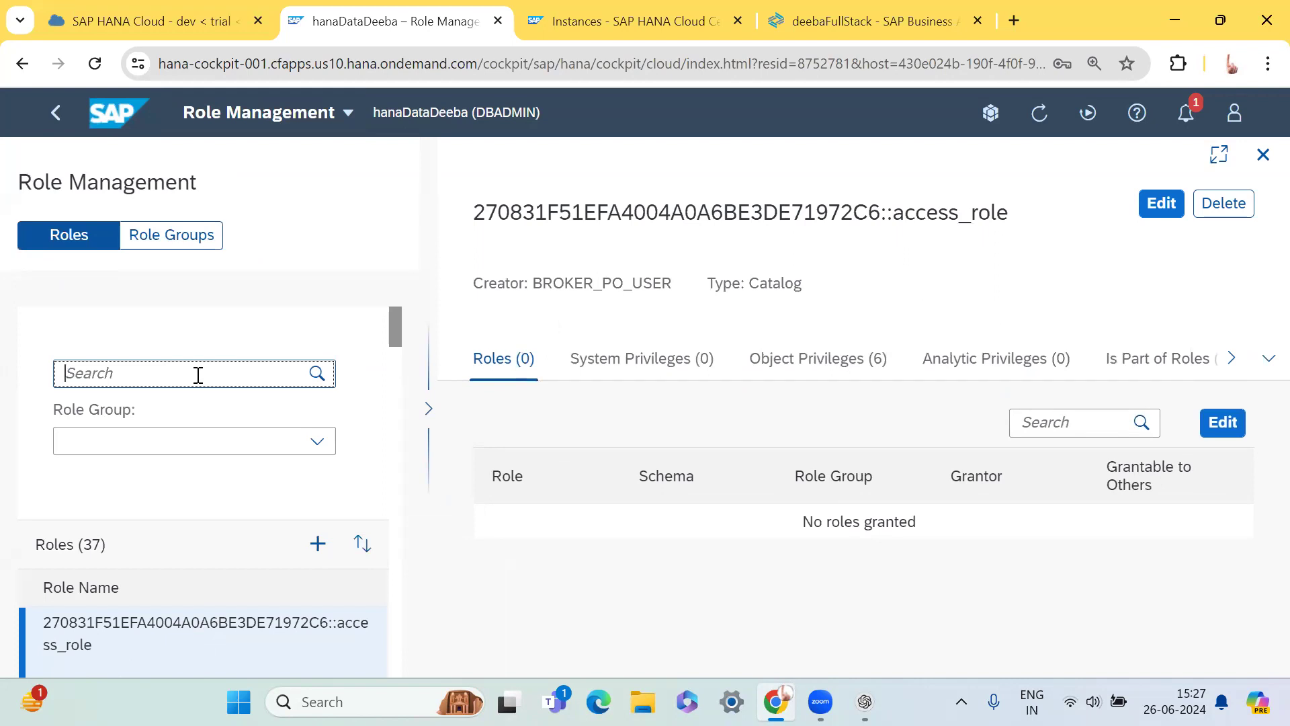
type("roledan")
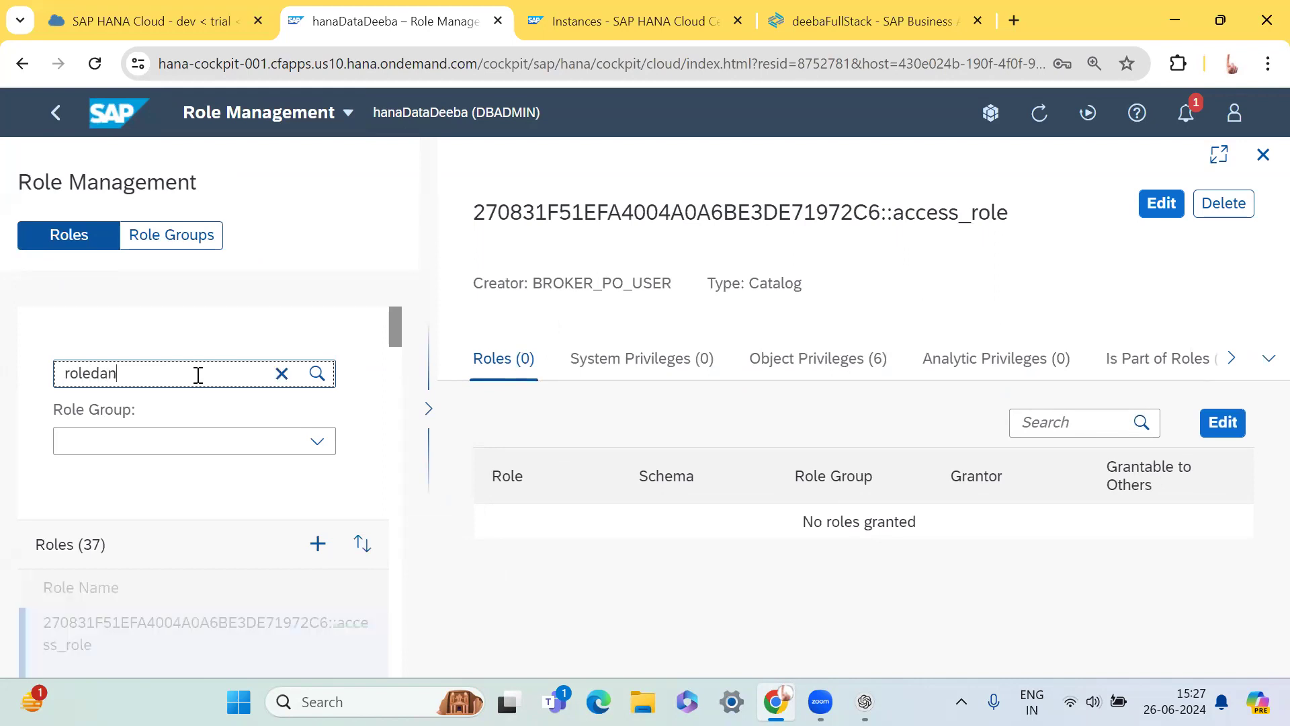
left_click(172, 635)
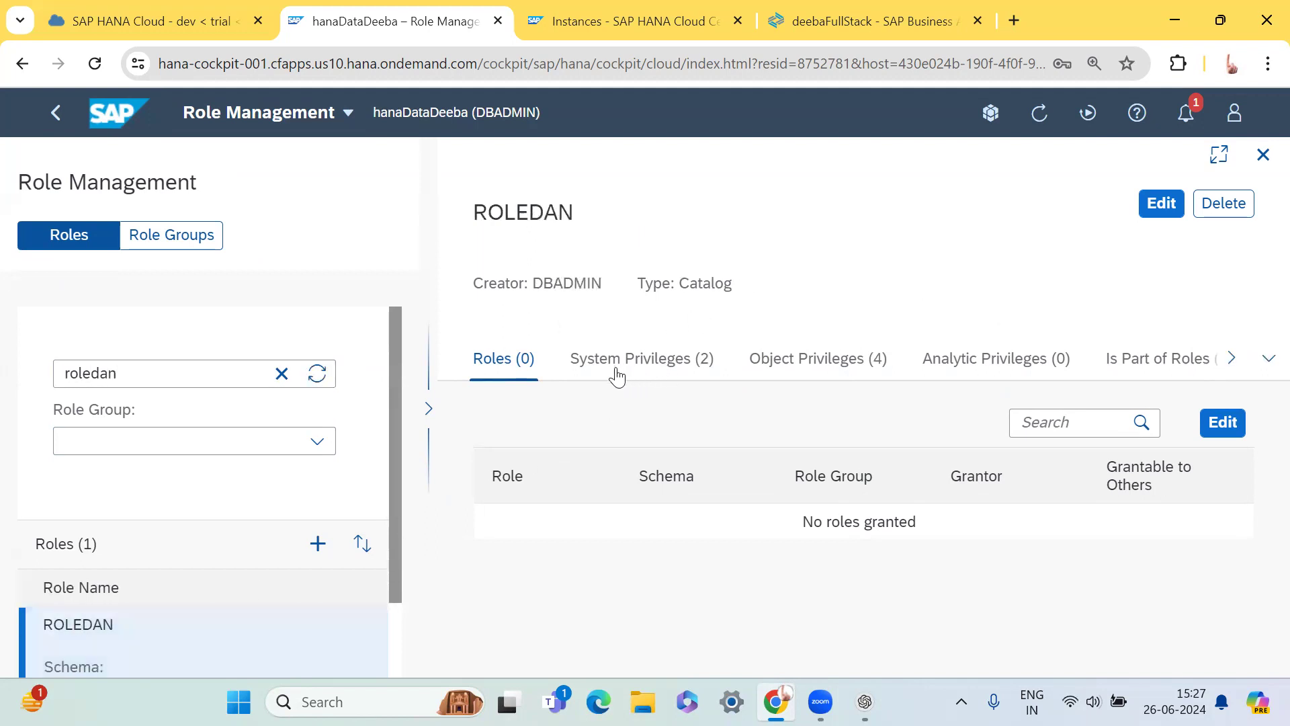
left_click(663, 368)
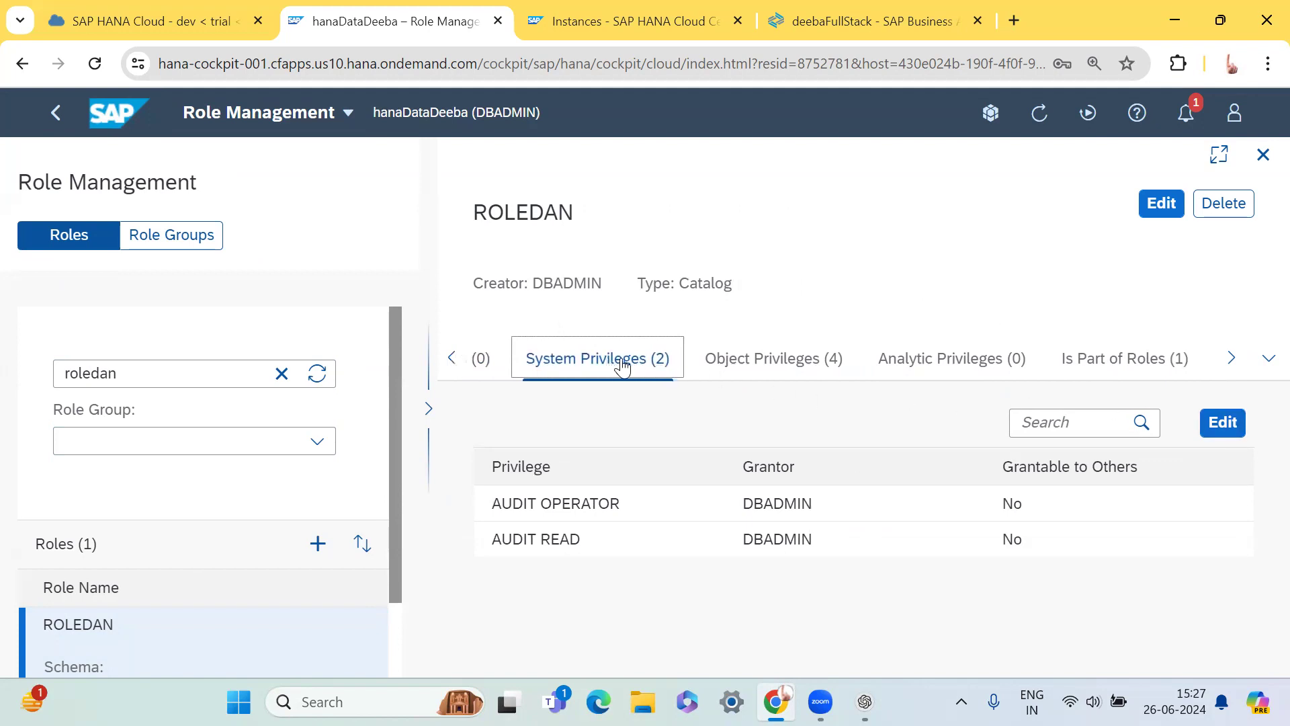
left_click(1230, 427)
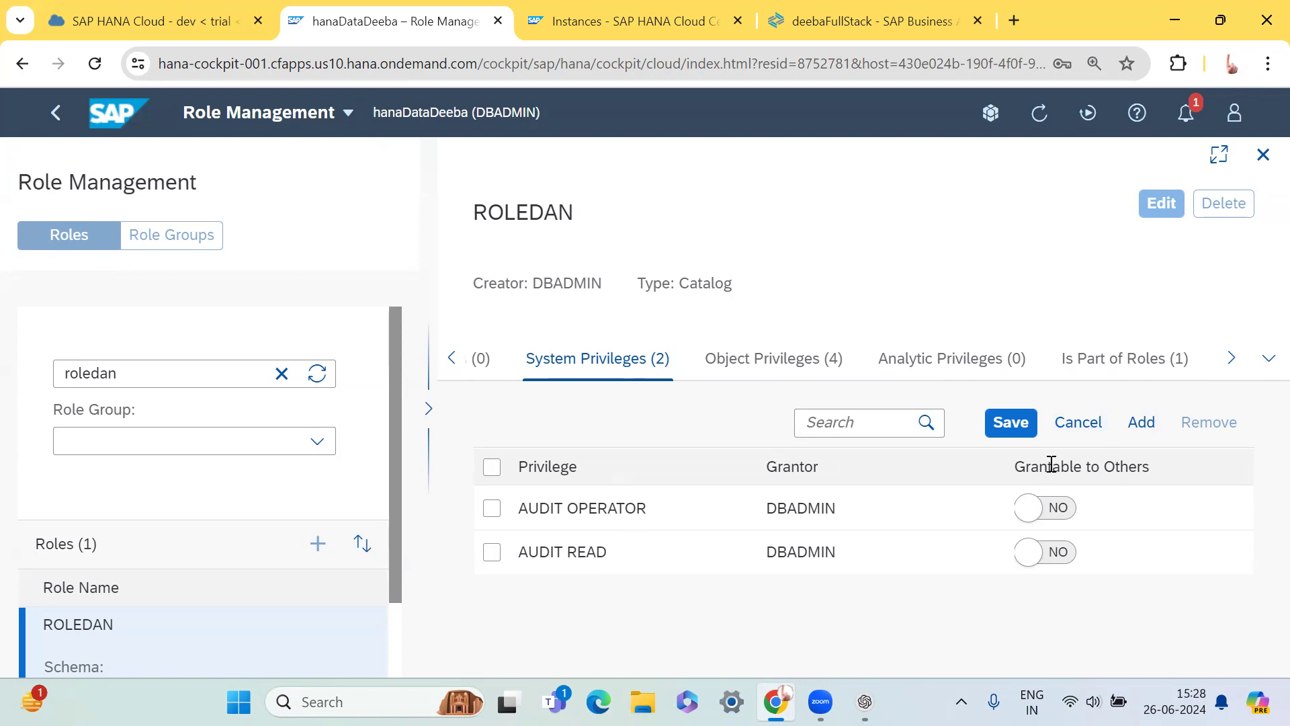
- Add AUDIT ADMIN to ROLEDAN's system privileges and save the role
left_click(1138, 431)
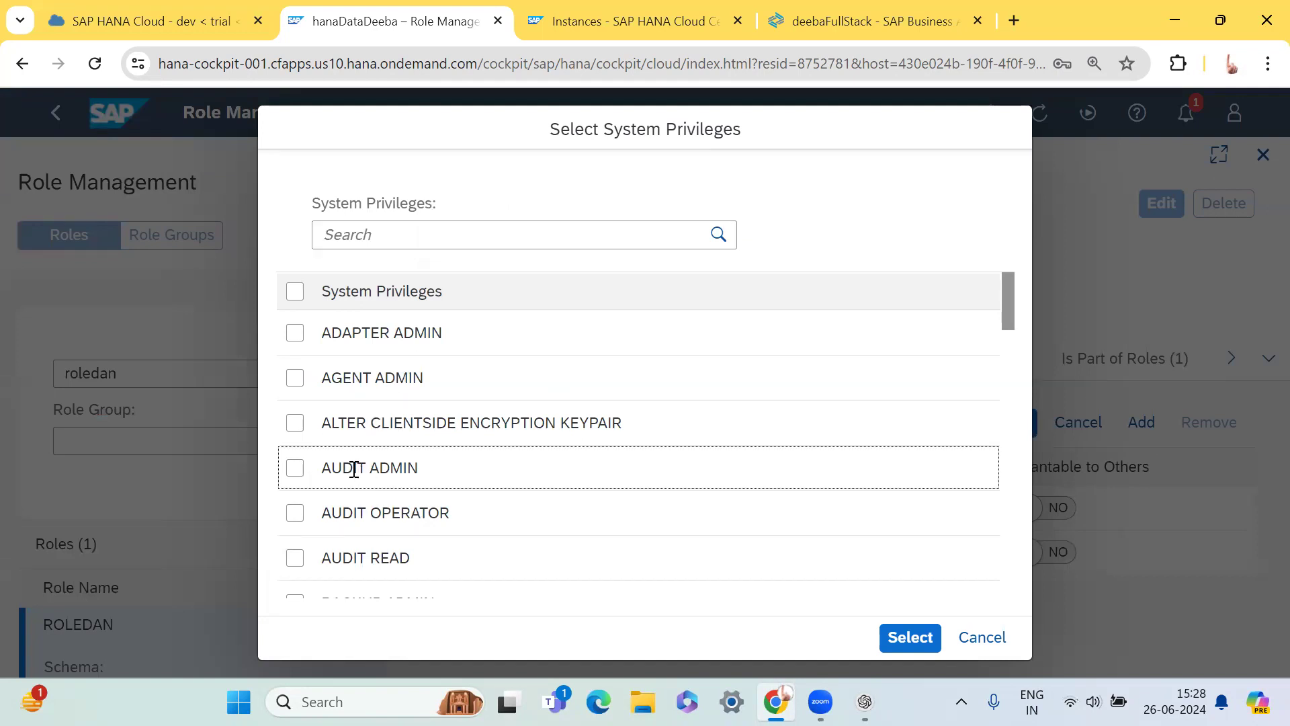
left_click(295, 468)
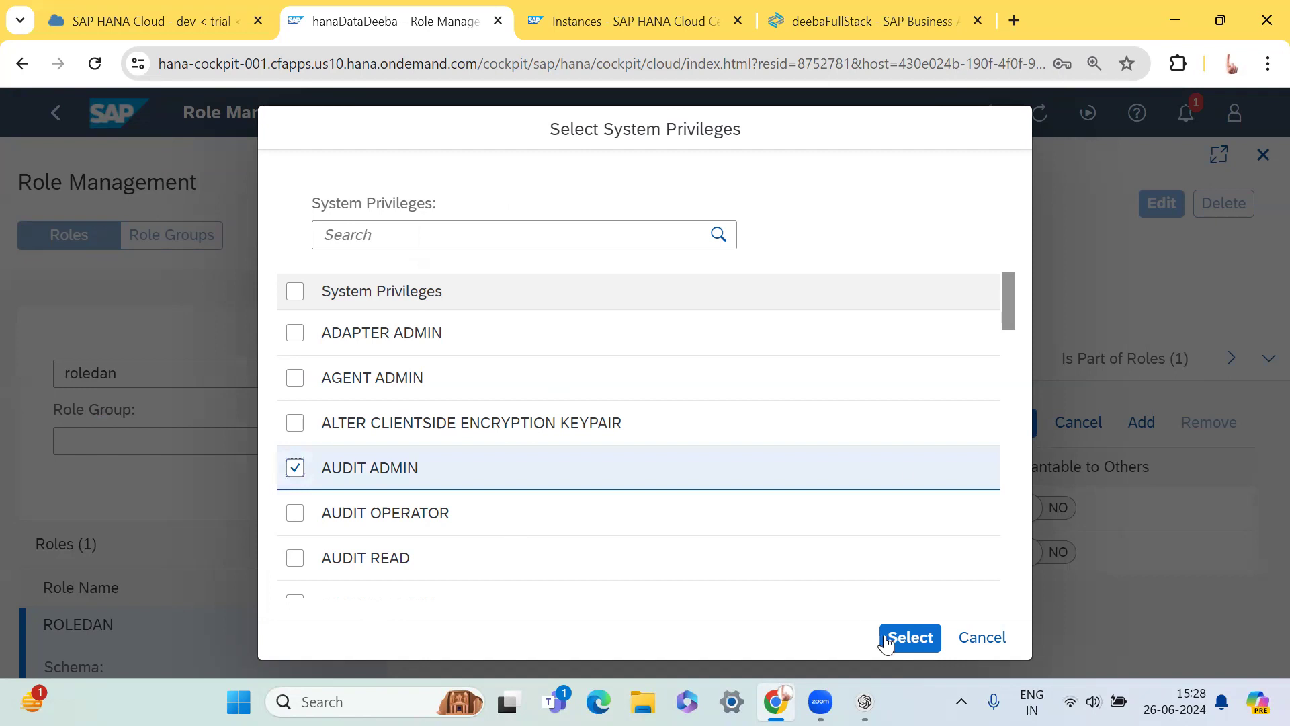
left_click(910, 637)
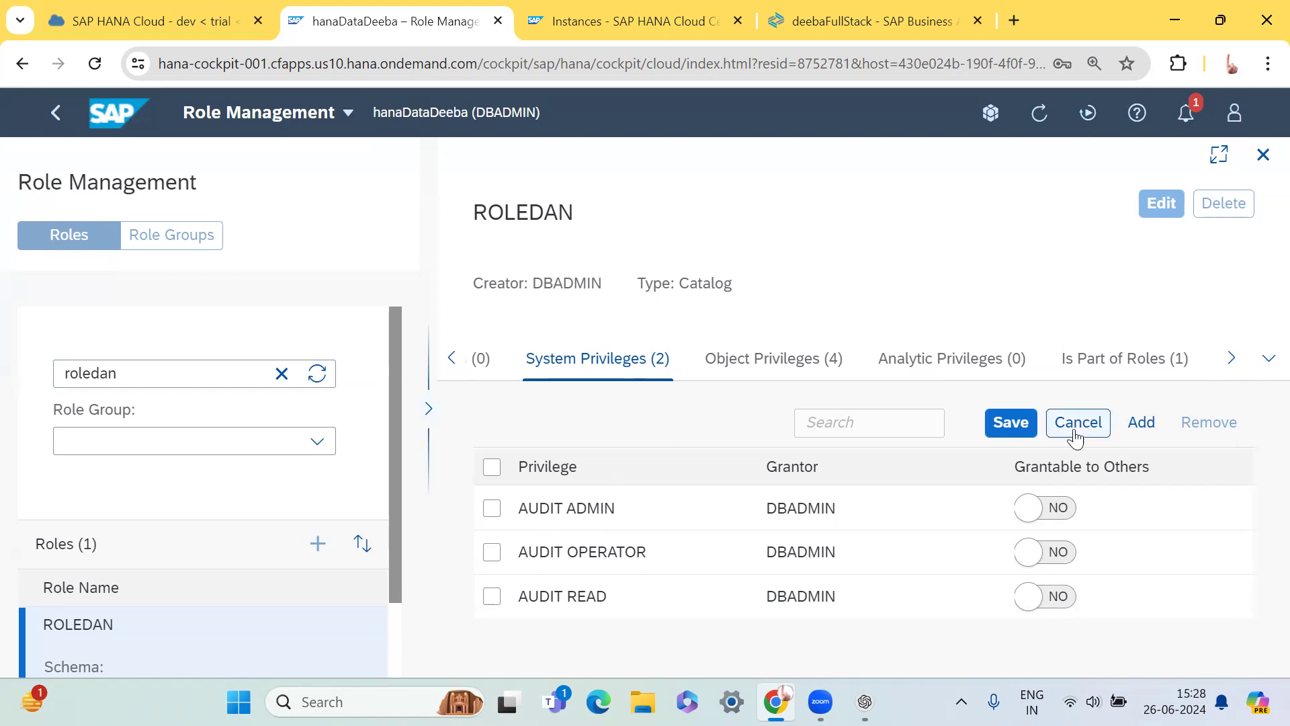
left_click(1004, 430)
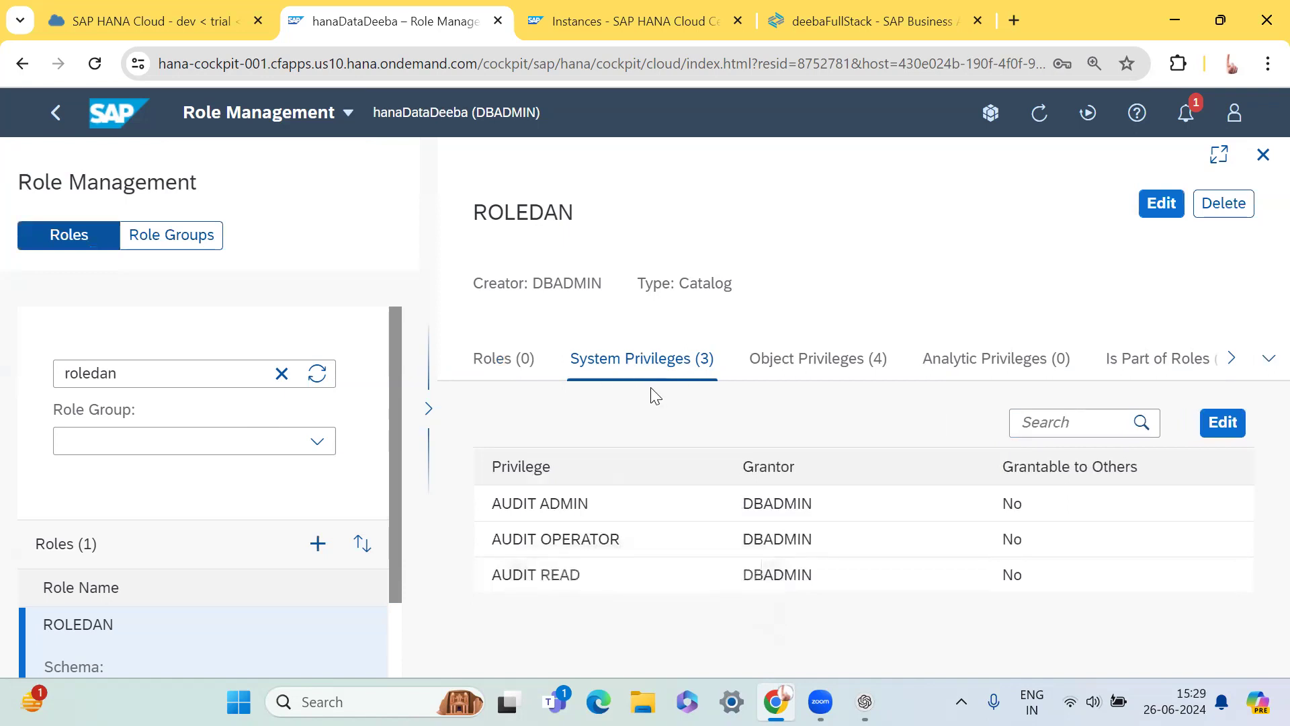
- From the Database Overview, start a different-user logon and delete the cached DBADMIN credentials
left_click(342, 114)
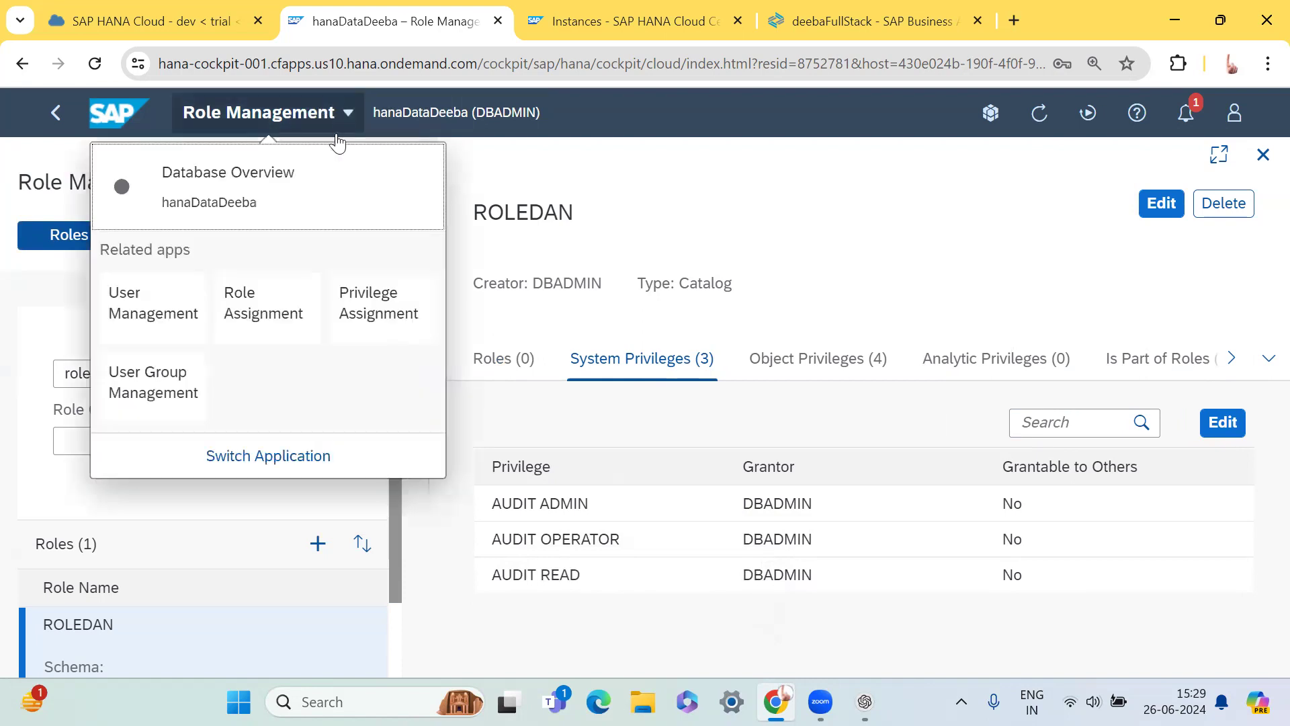
left_click(309, 203)
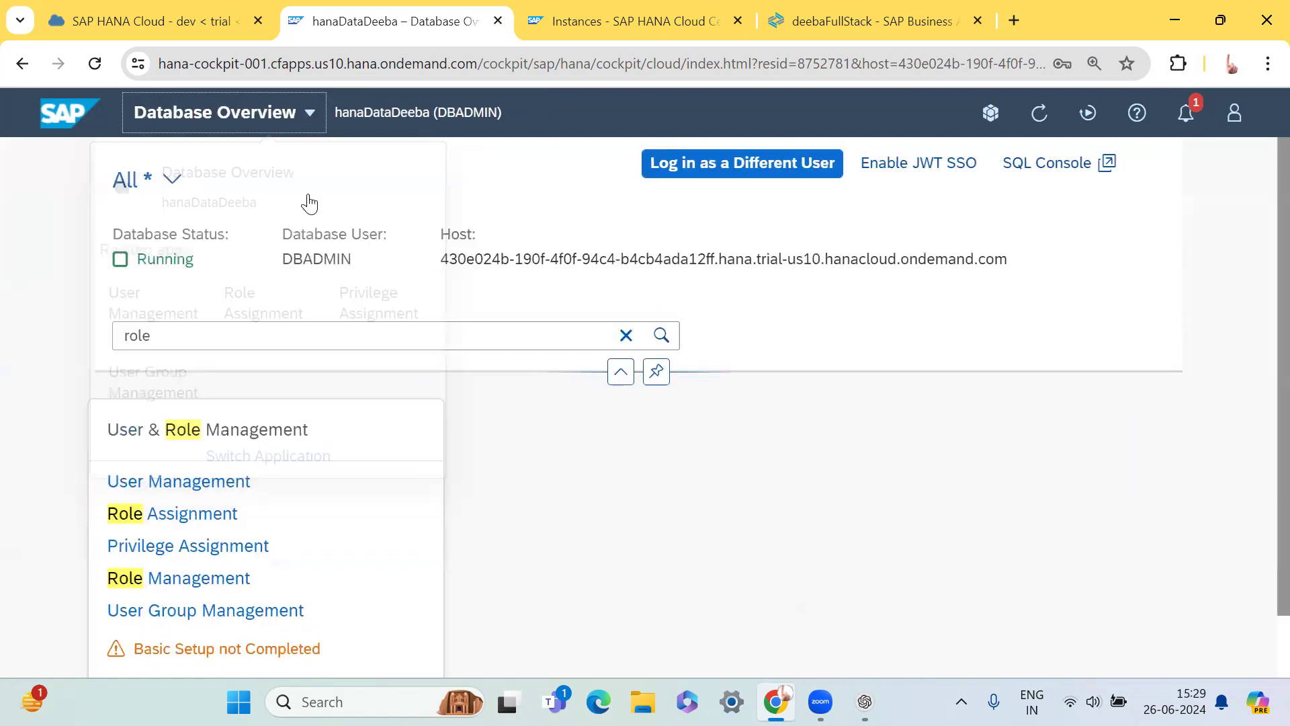
left_click(725, 167)
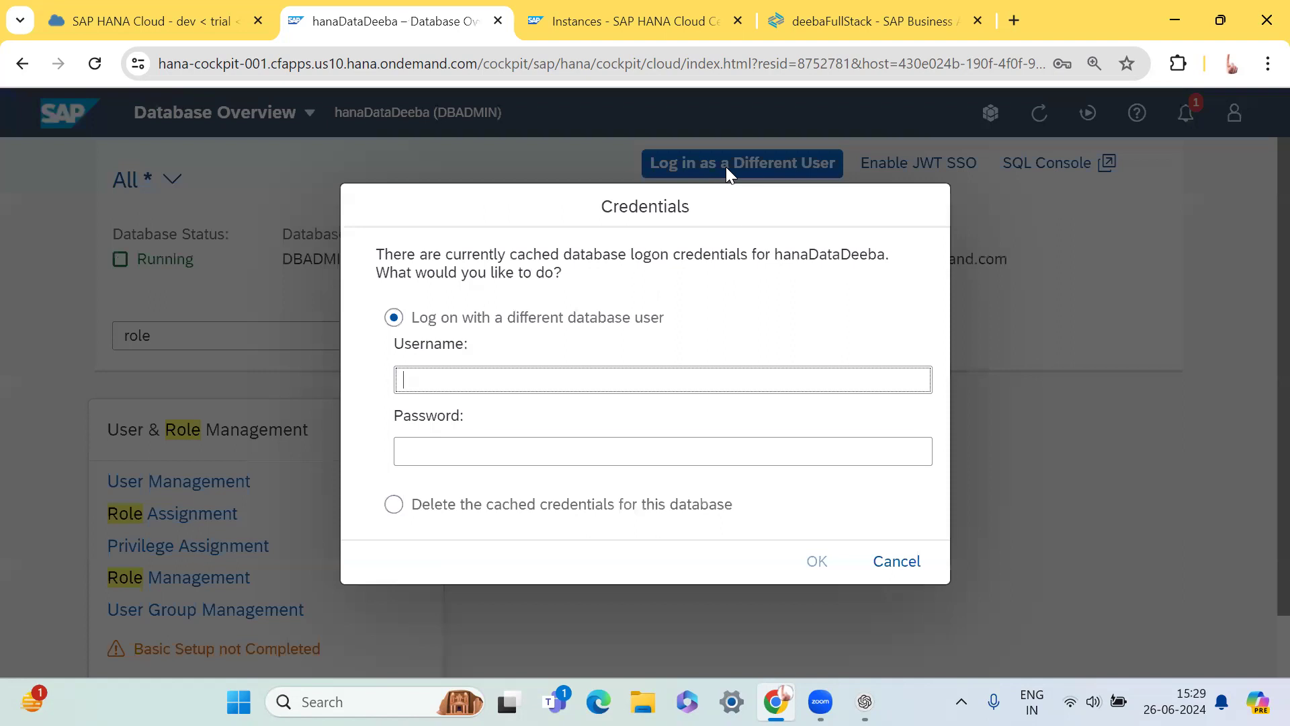
left_click(579, 382)
key("BackSpace")
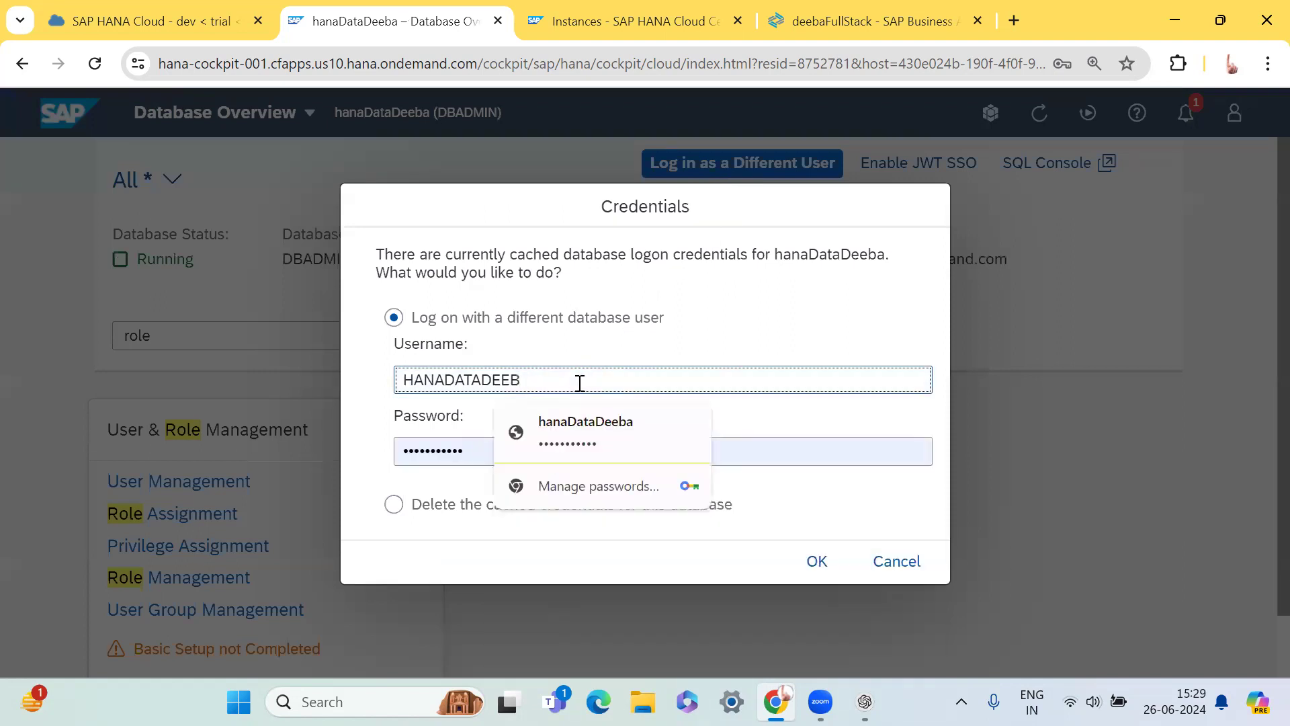
left_click(393, 505)
left_click(813, 566)
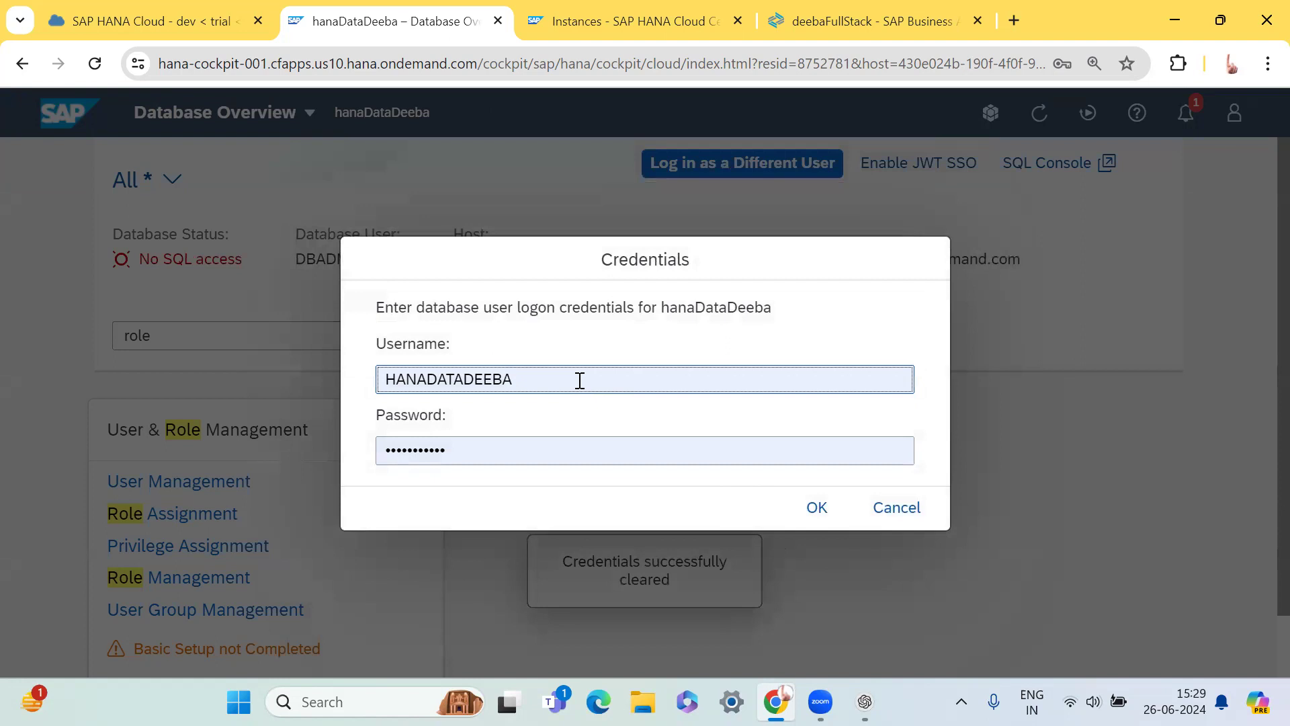
- Log on as USERNEW1 with that user's password
key("BackSpace")
key("BackSpace")
key("BackSpace")
key("BackSpace")
key("BackSpace")
key("BackSpace")
key("BackSpace")
key("BackSpace")
key("BackSpace")
key("BackSpace")
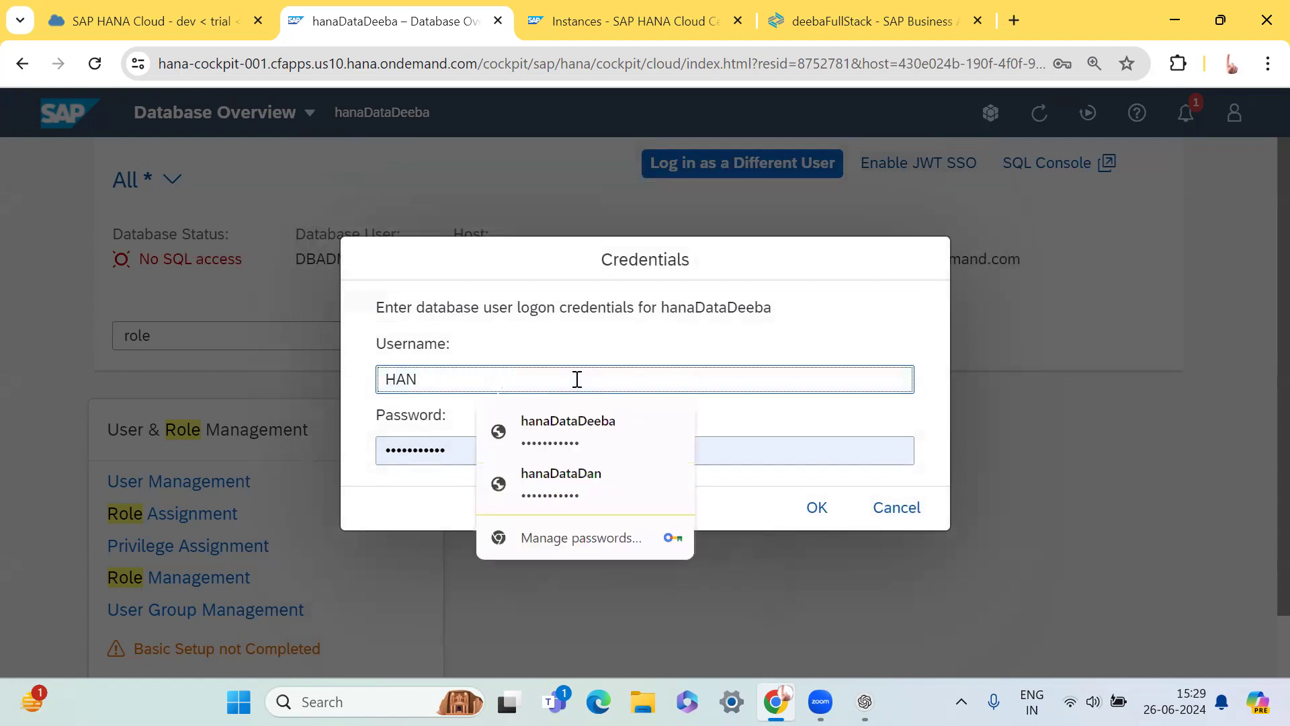
key("BackSpace")
key("BackSpace")
key("BackSpace")
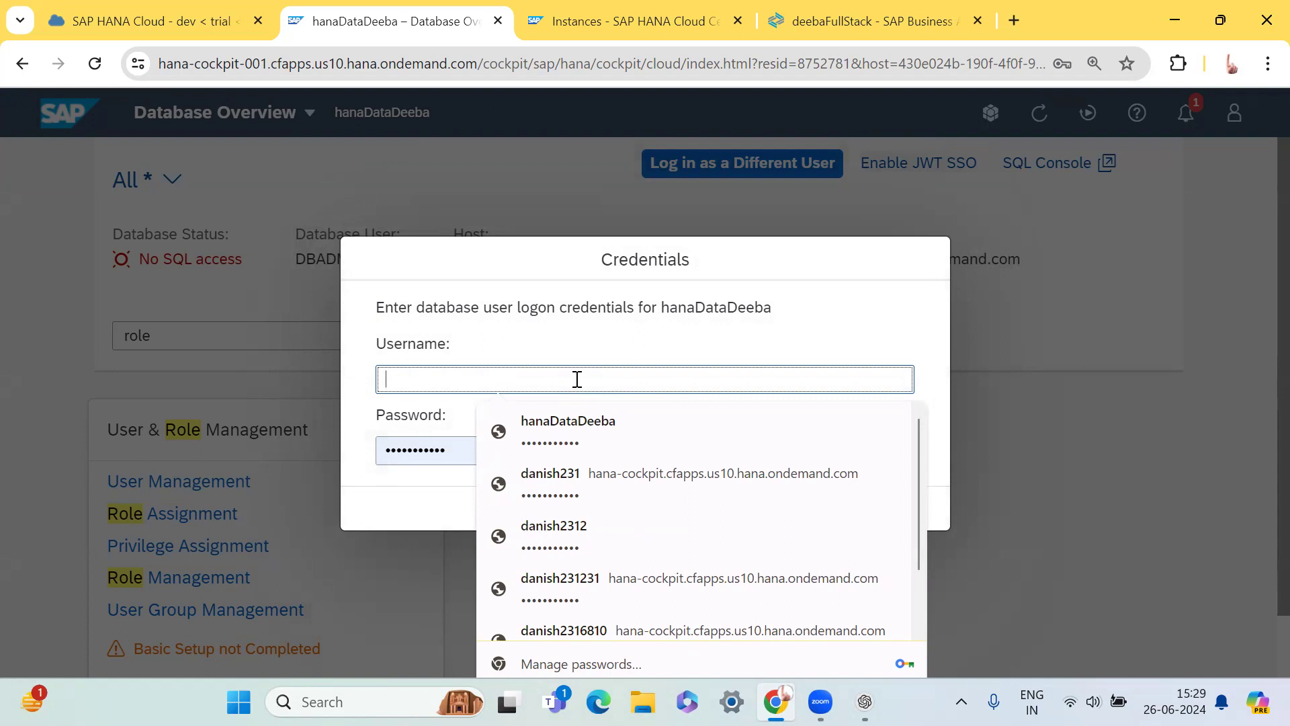
left_click(457, 381)
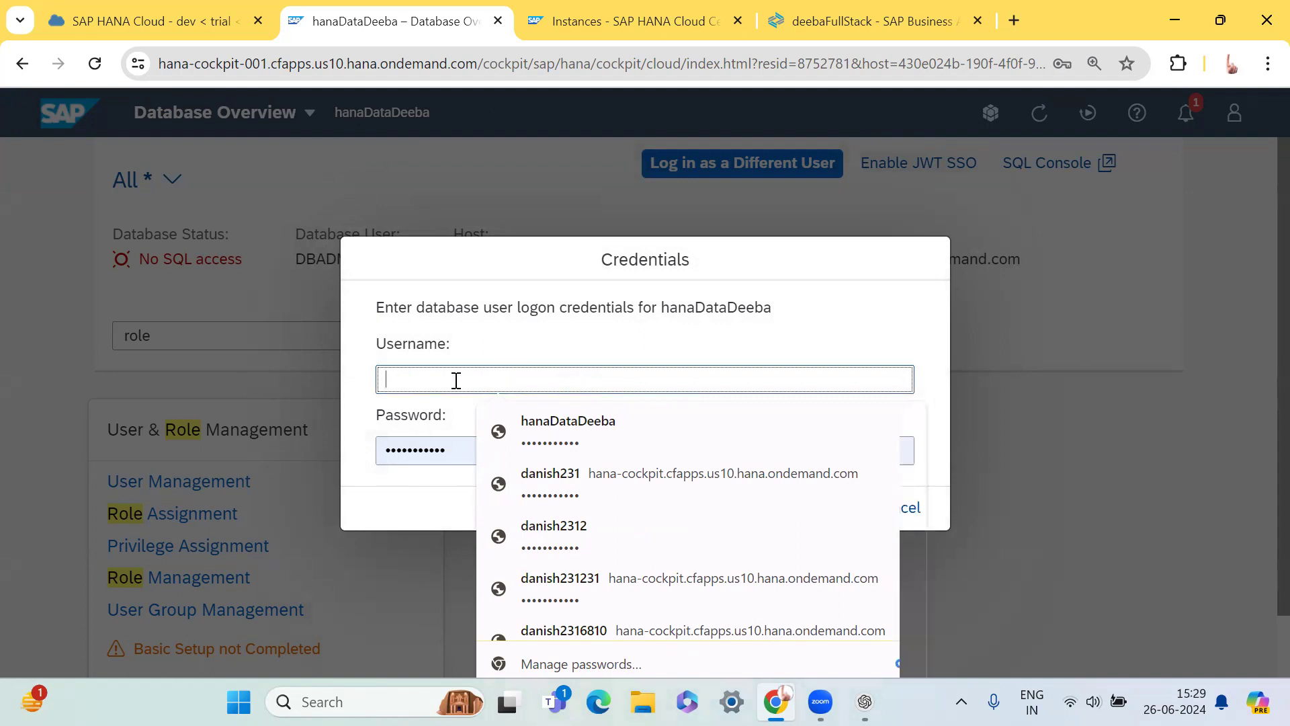
type("USERN")
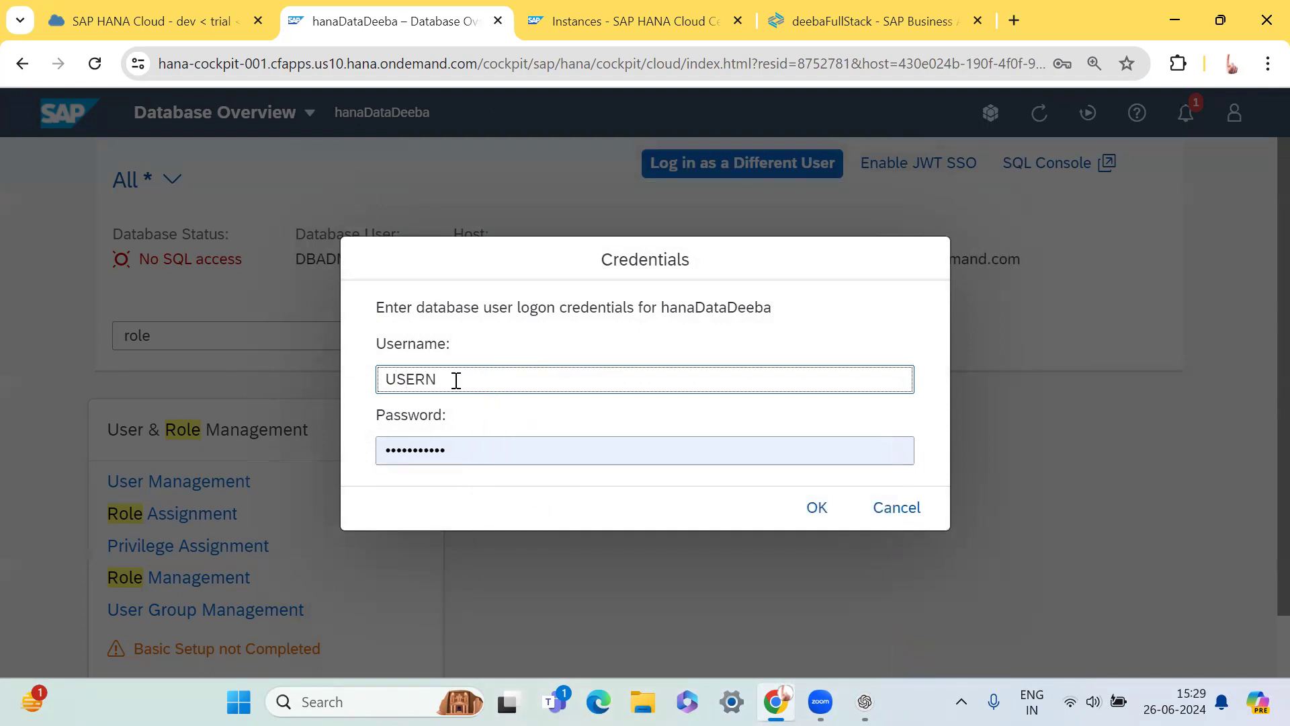
type("EW")
left_click(473, 441)
key("BackSpace")
key("BackSpace")
key("BackSpace")
key("BackSpace")
key("BackSpace")
key("BackSpace")
key("BackSpace")
key("BackSpace")
key("BackSpace")
key("BackSpace")
key("BackSpace")
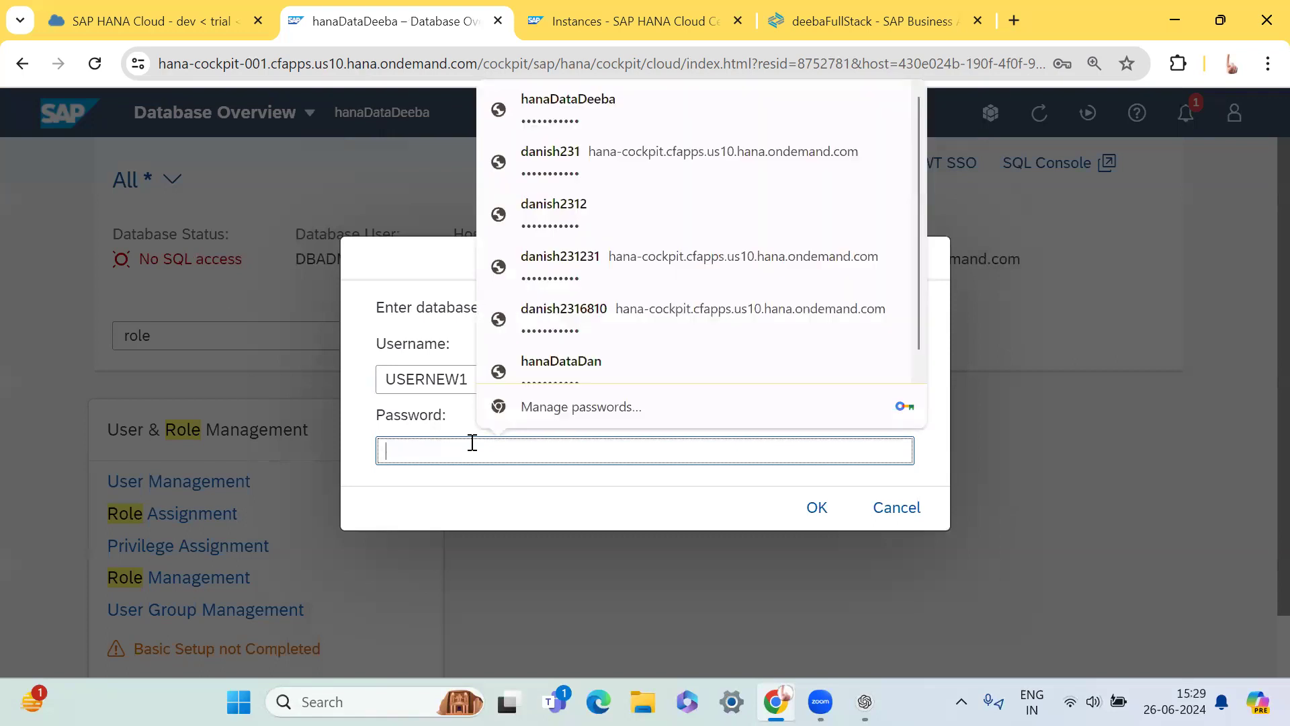
key("Caps_Lock")
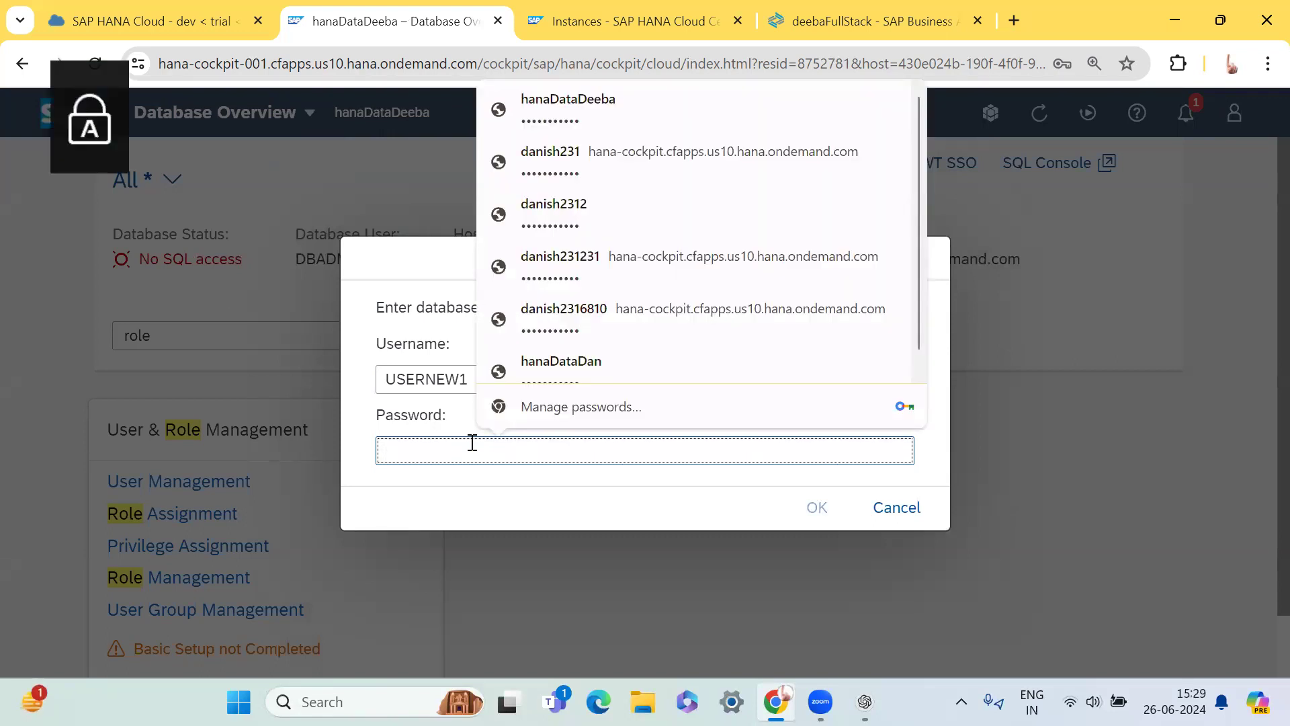
type("•")
key("Caps_Lock")
type("••••••")
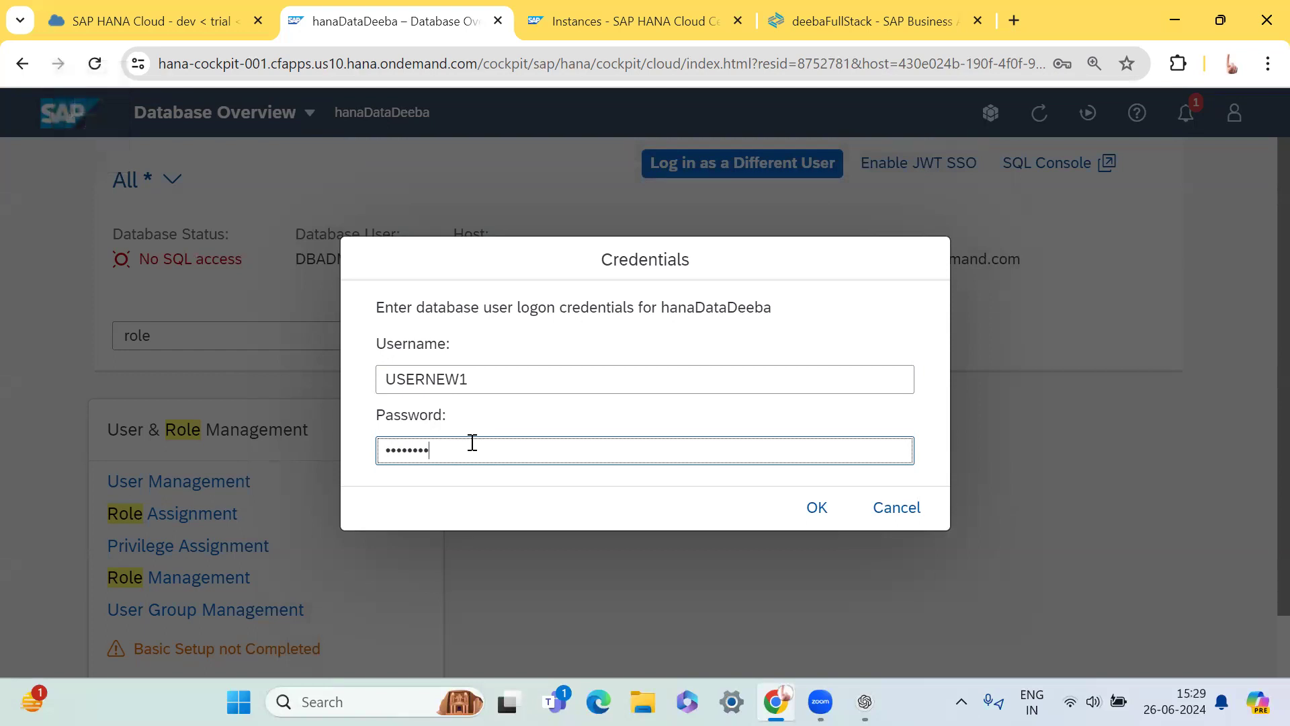
left_click(817, 507)
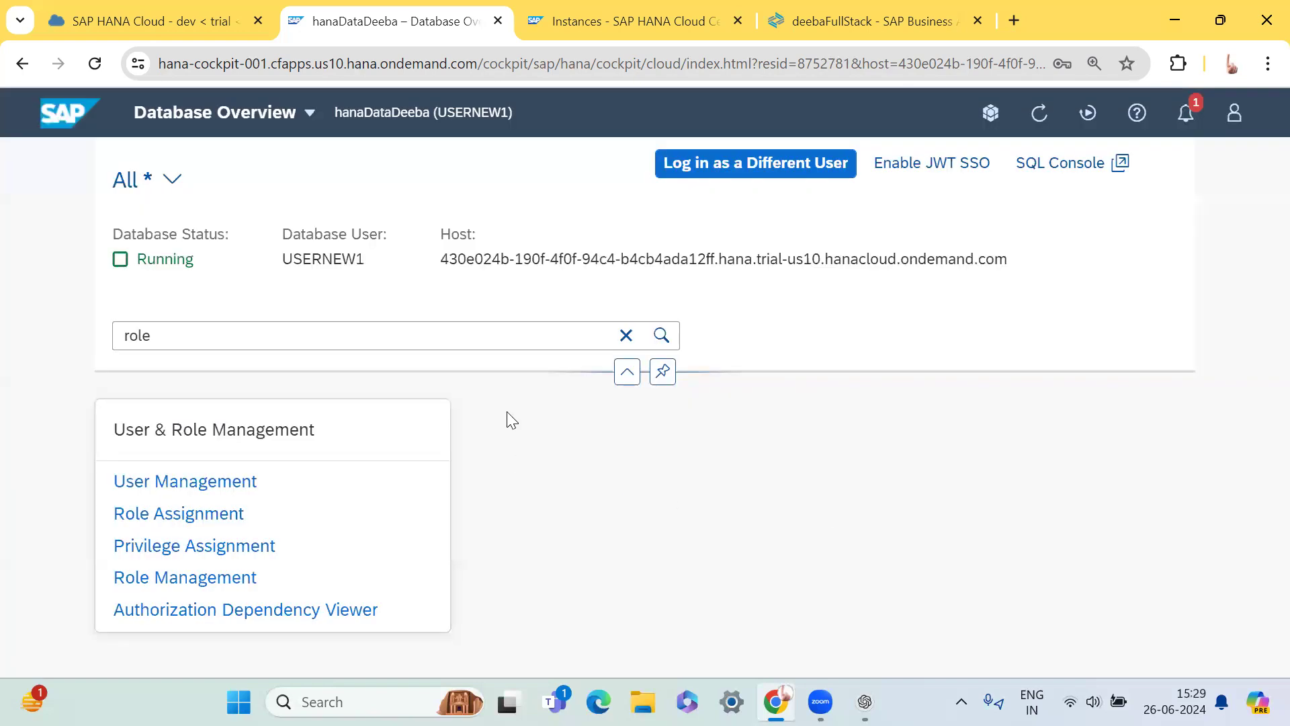
- Replace the 'role' card filter with 'audi'
left_click(211, 330)
key("BackSpace")
key("BackSpace")
key("BackSpace")
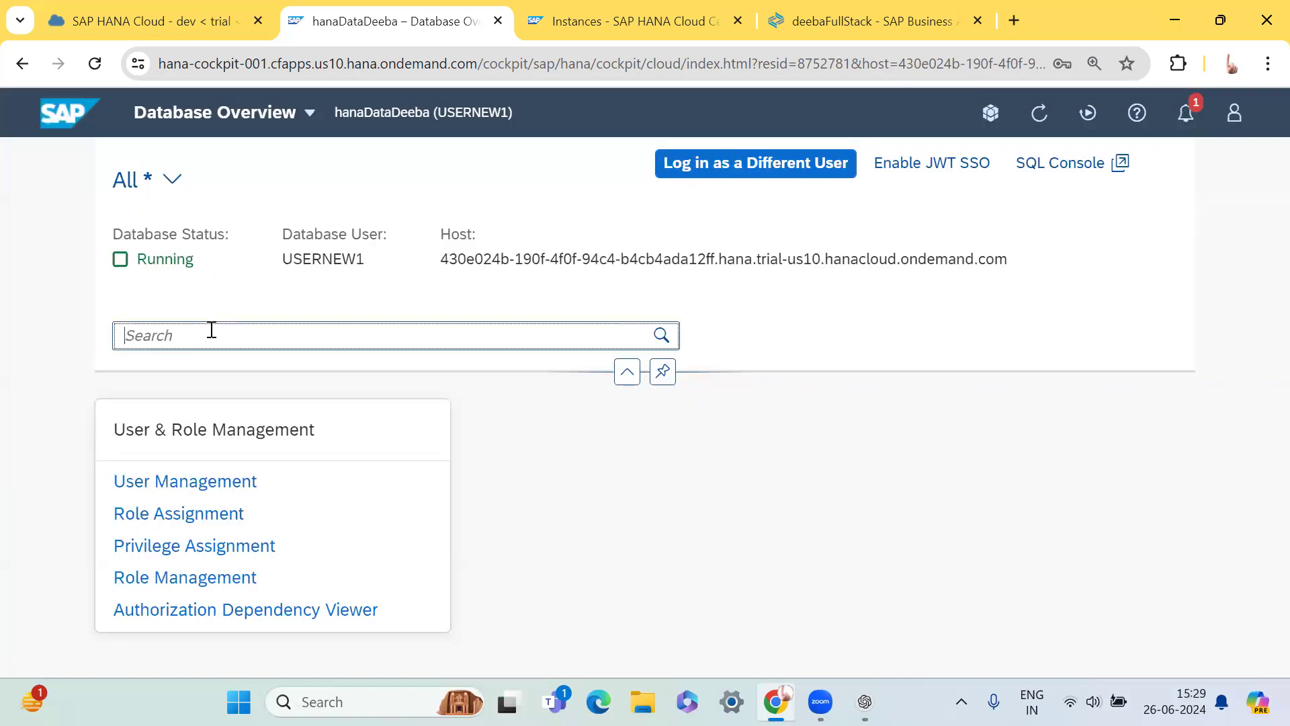
type("audit")
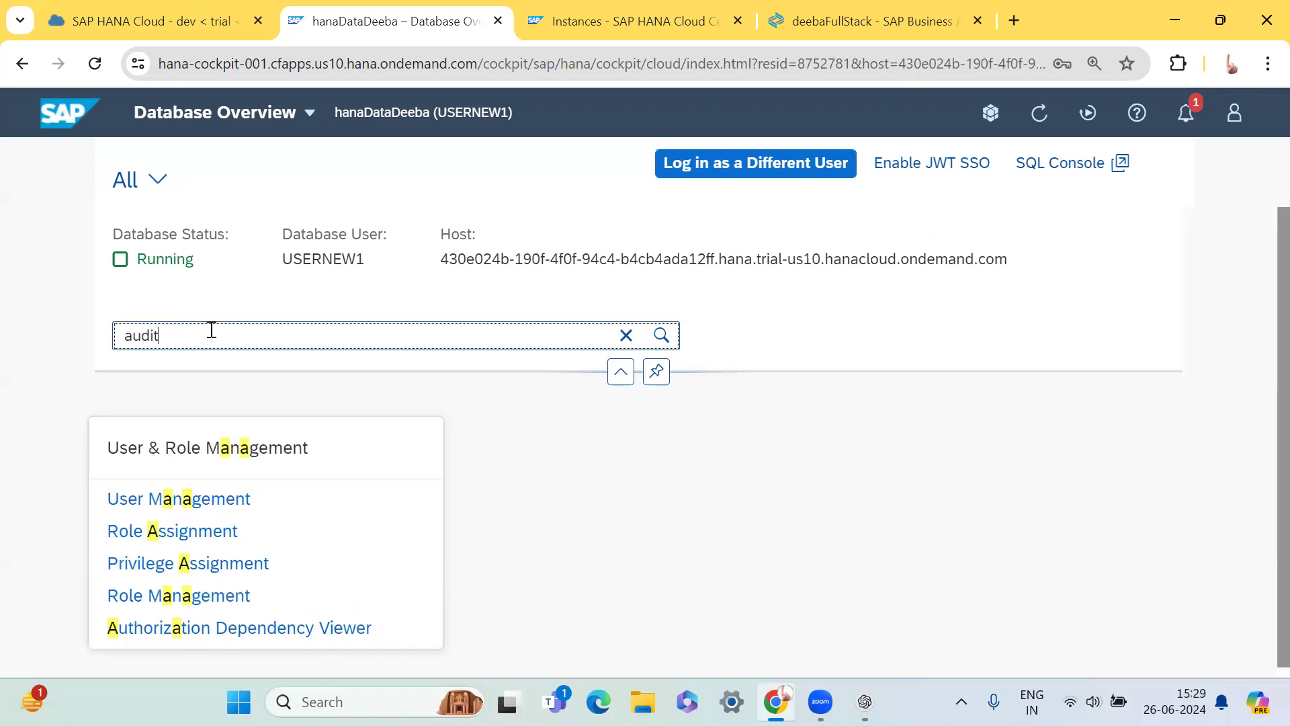
- Toggle the overview to Monitoring and back to All, then filter cards by 'aud'
left_click(154, 183)
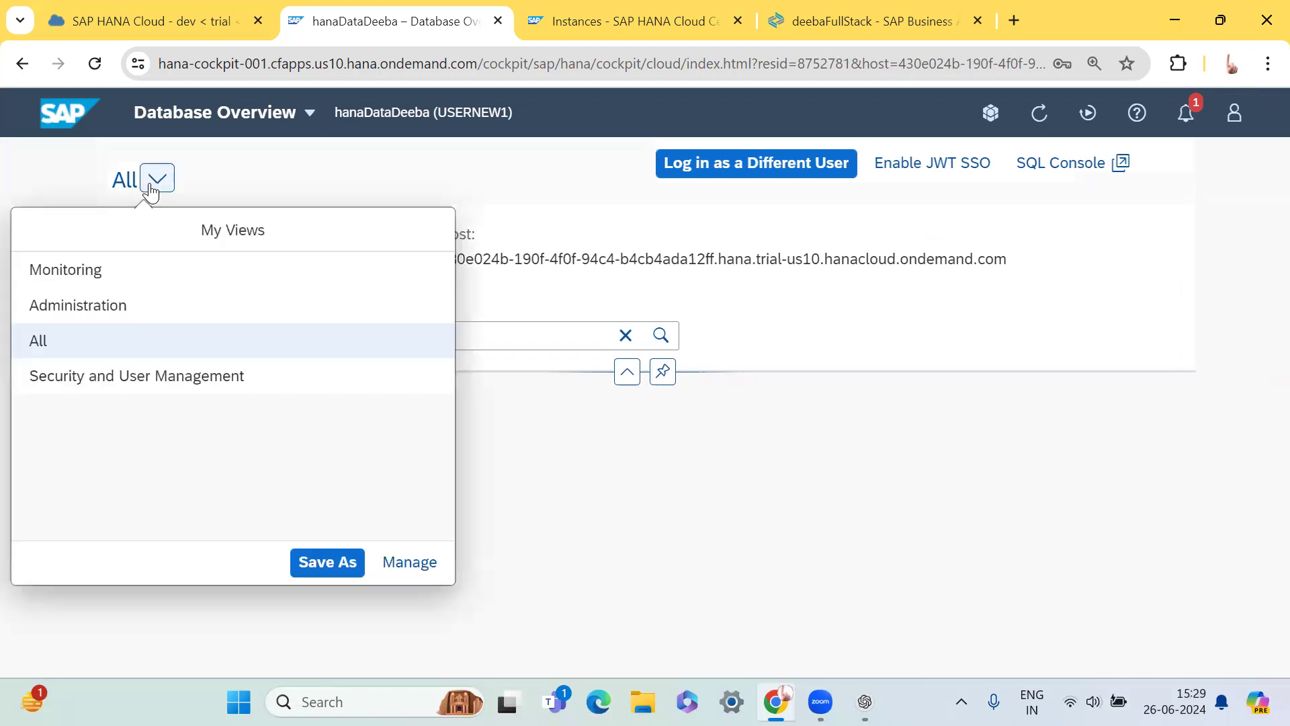
left_click(132, 272)
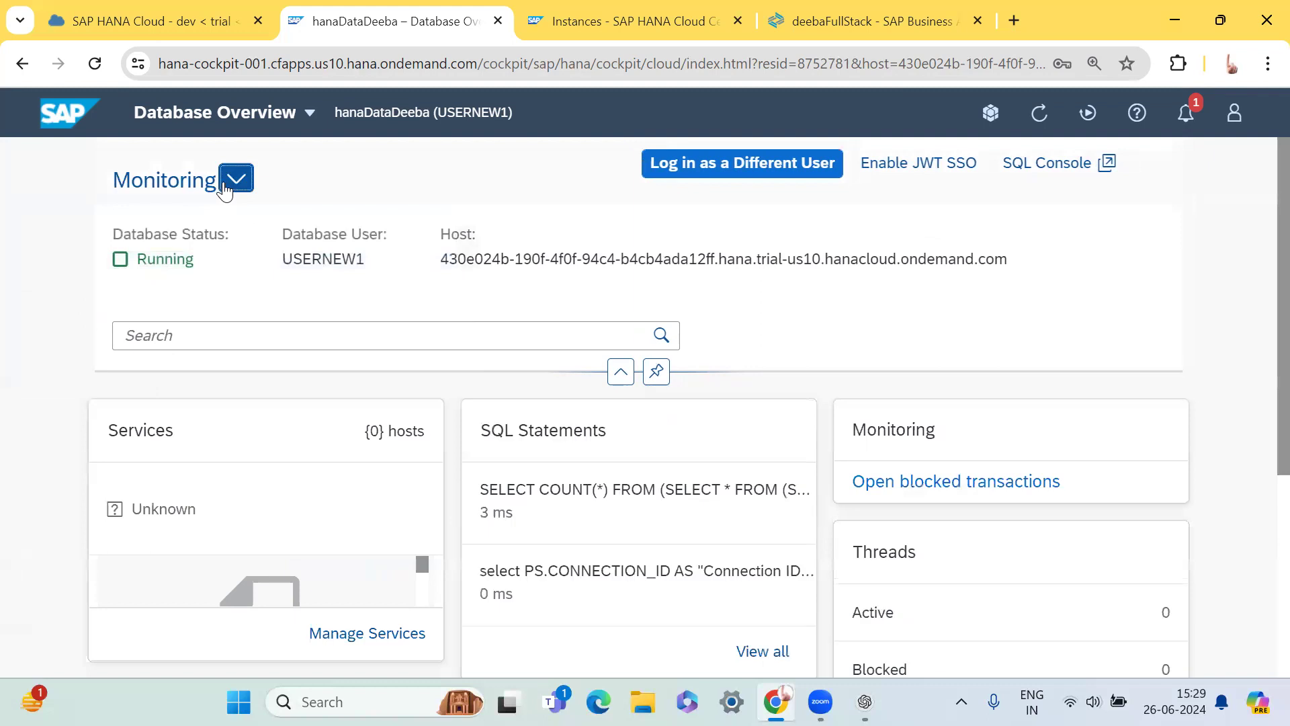
left_click(225, 190)
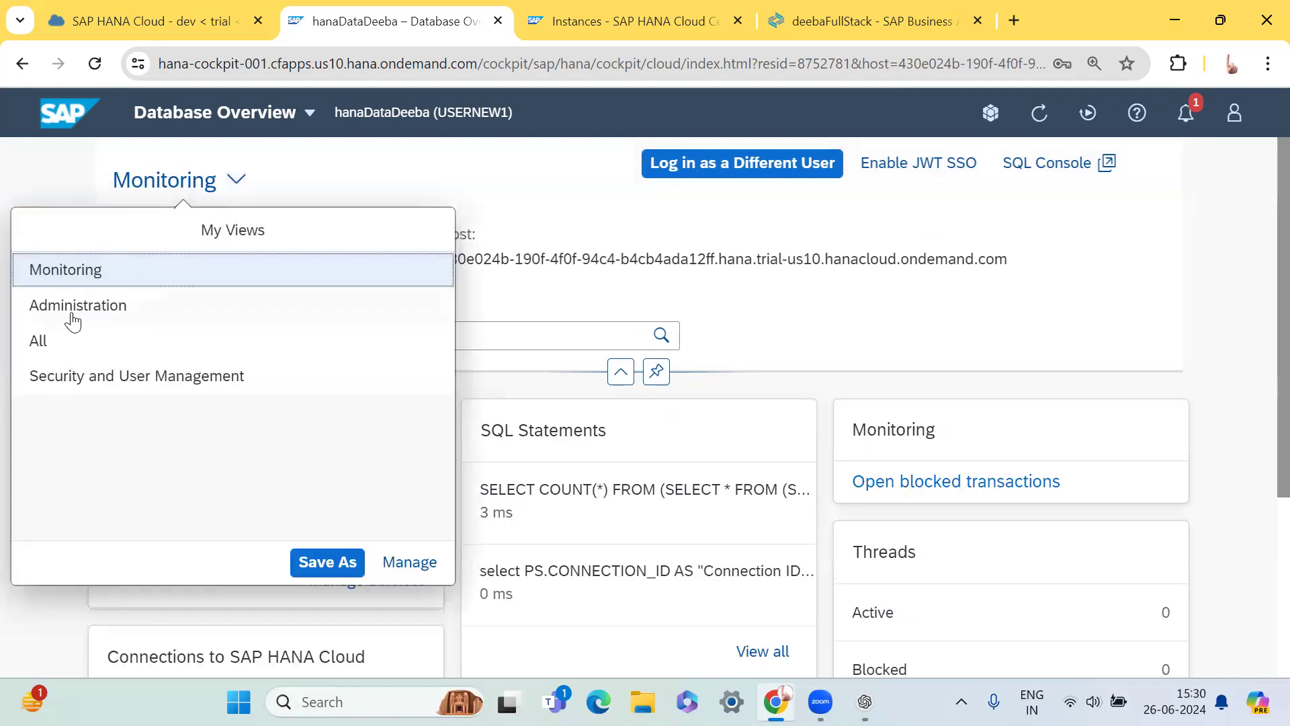
left_click(70, 343)
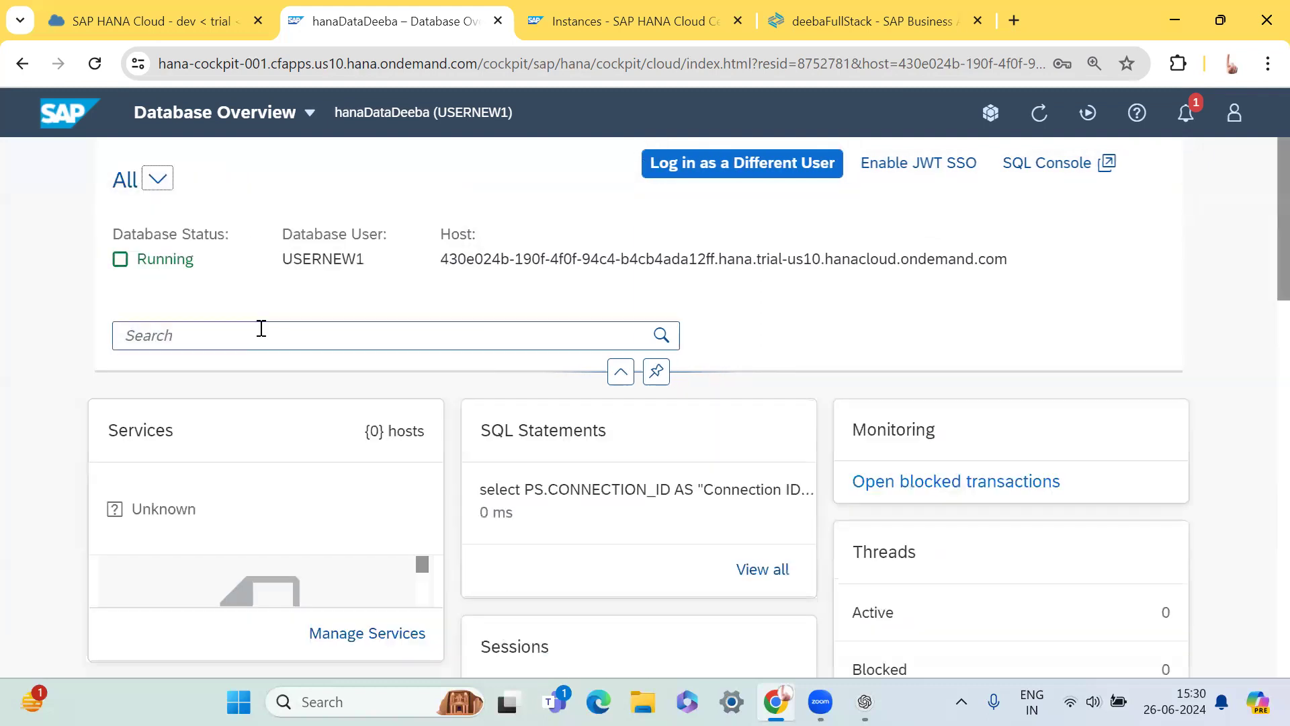
left_click(261, 328)
type("a")
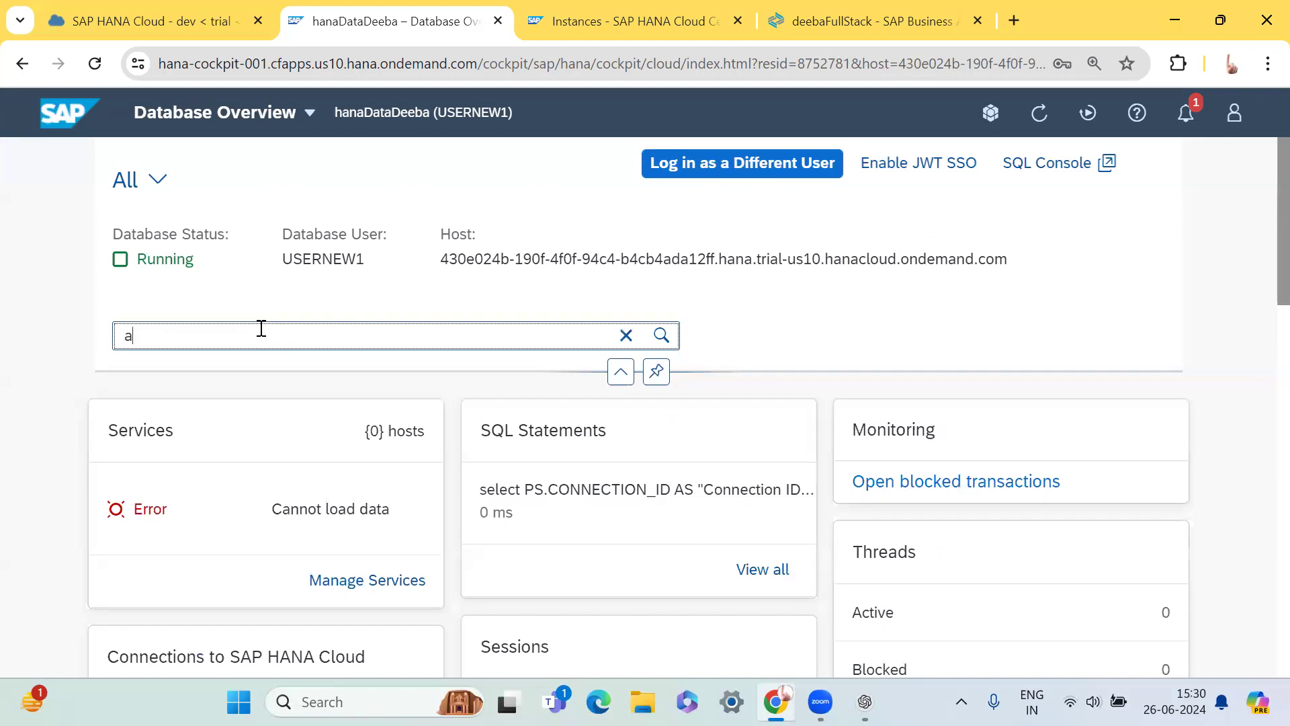
type("ud")
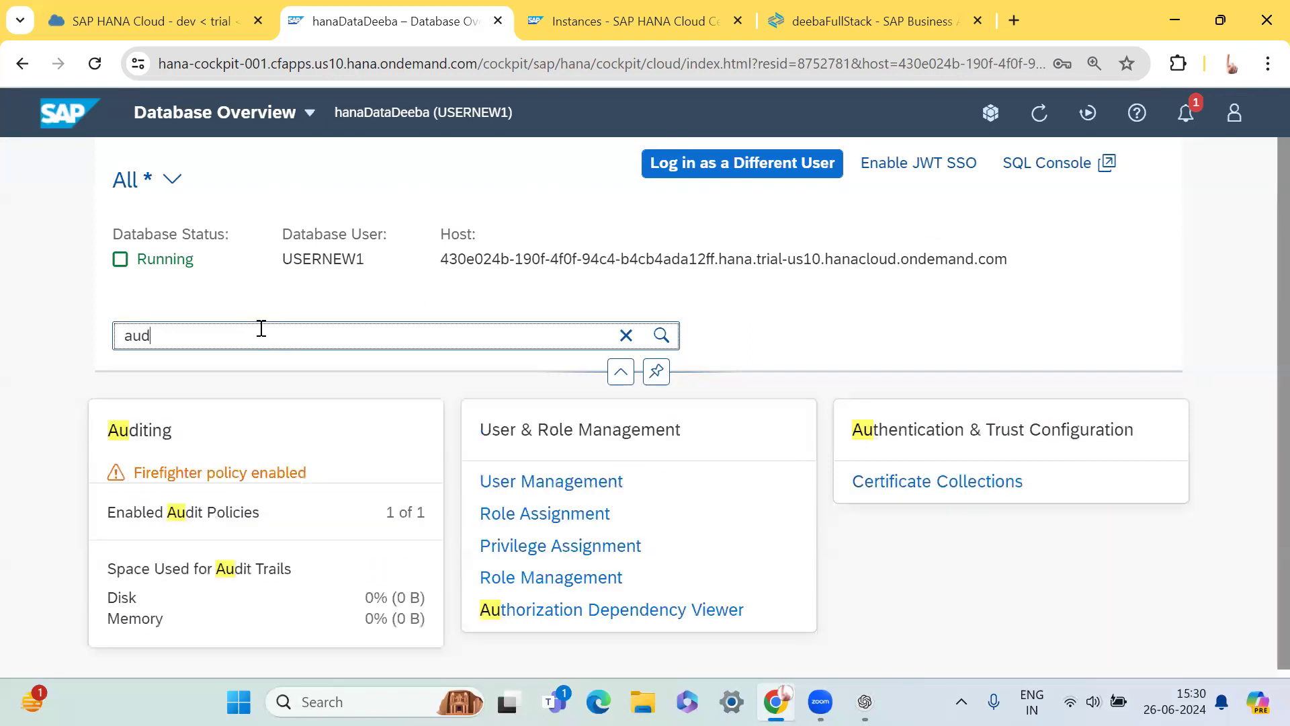
- Open Enabled Audit Policies from the Auditing card and select, then deselect, studentsAudit Policy
left_click(333, 521)
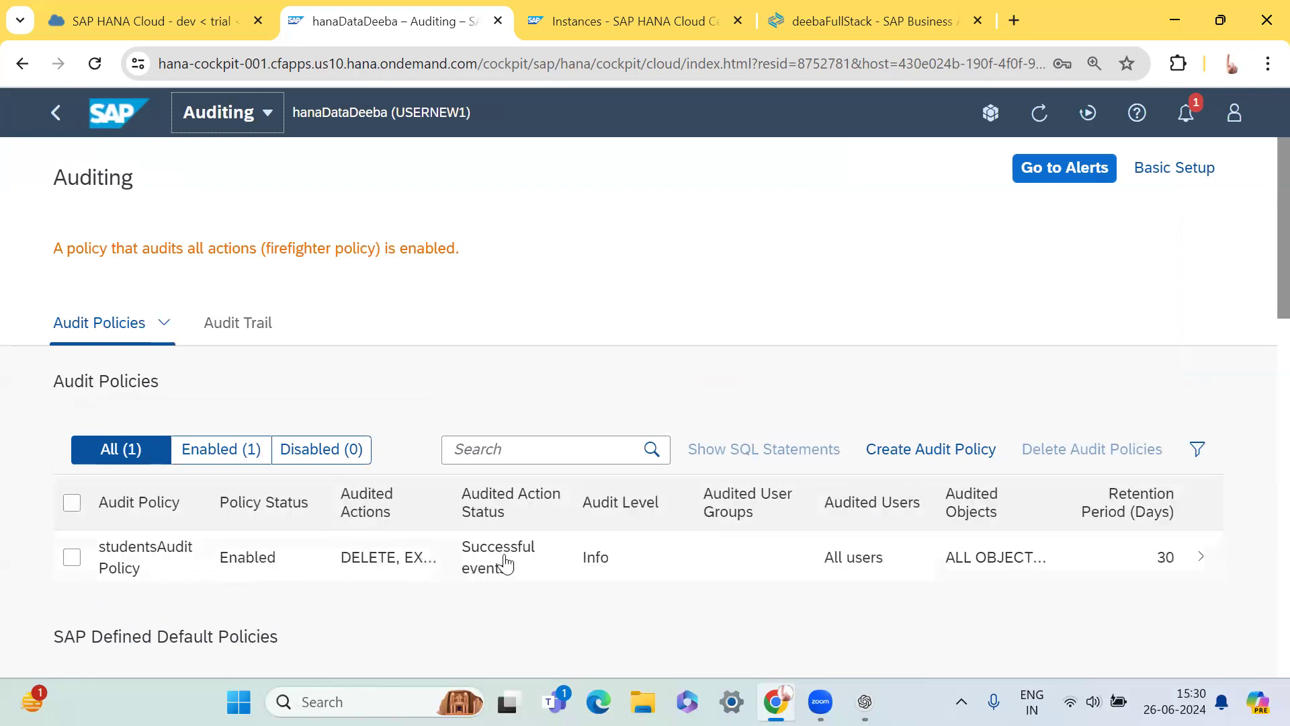
left_click(71, 557)
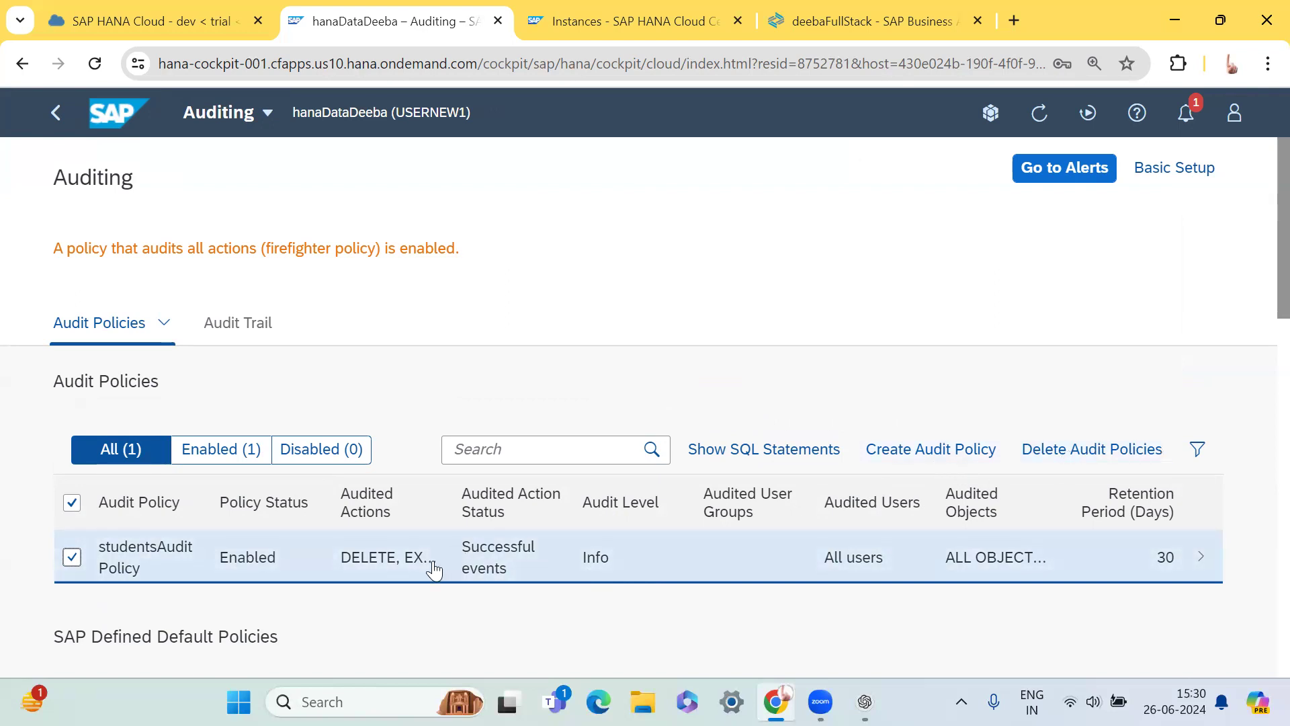
left_click(72, 557)
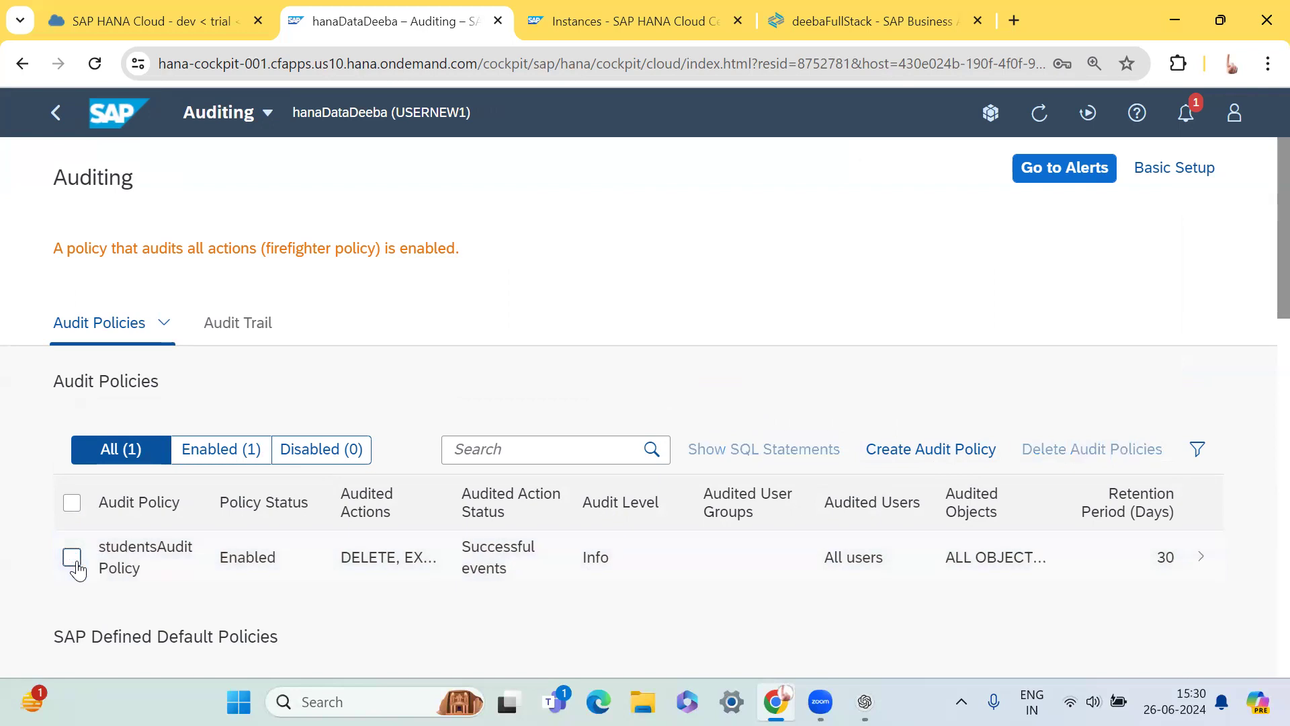